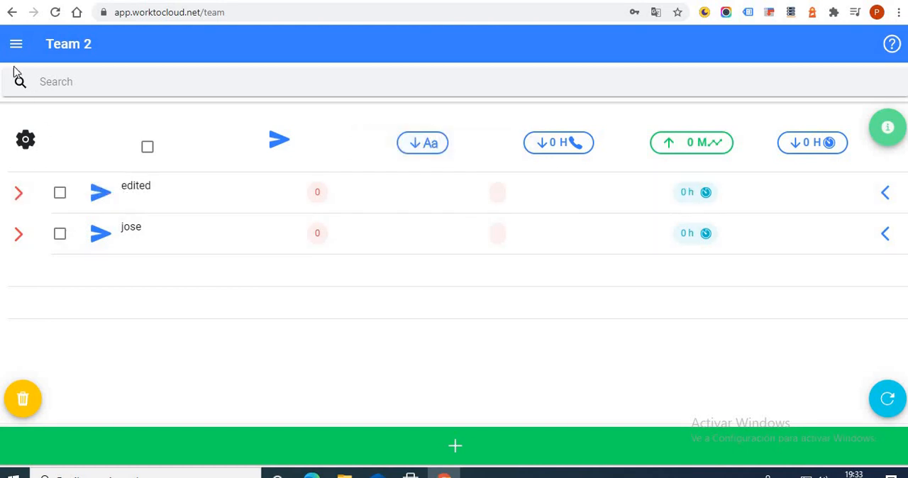
Go to the Team section and examine the individual settings of the member "edited", including the sections available to them.
left_click(17, 45)
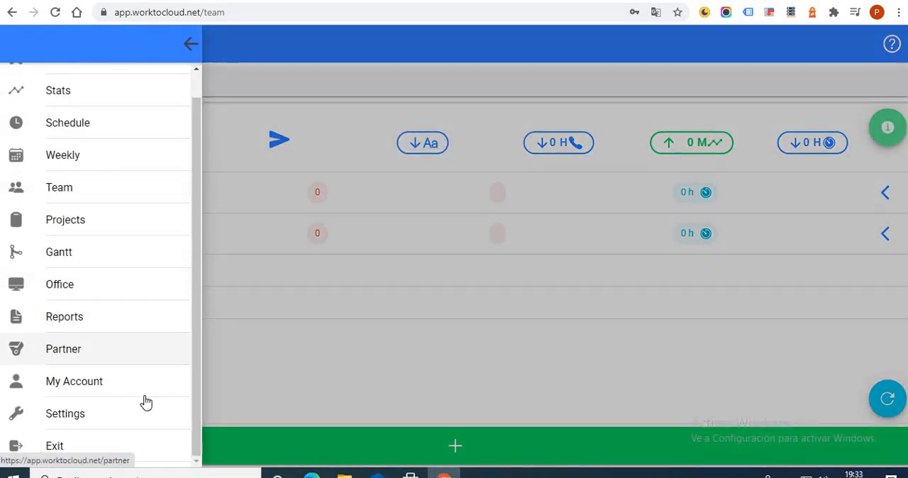
left_click(84, 188)
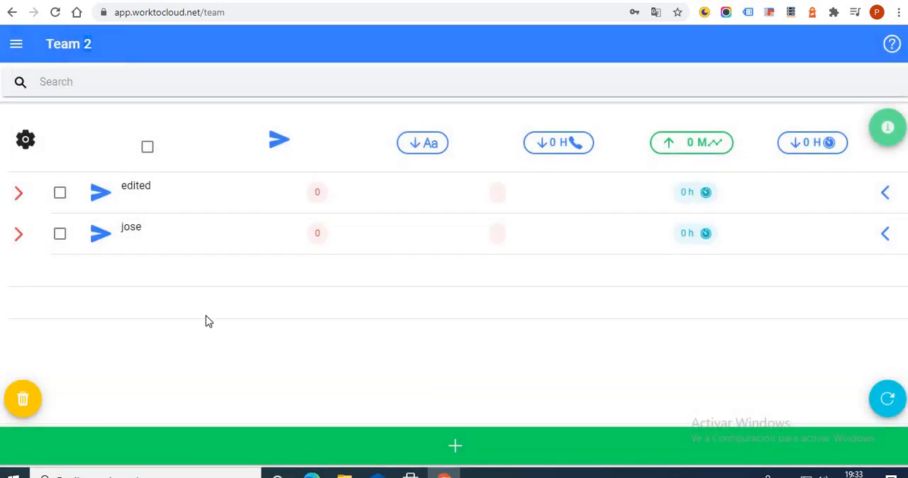
left_click(19, 190)
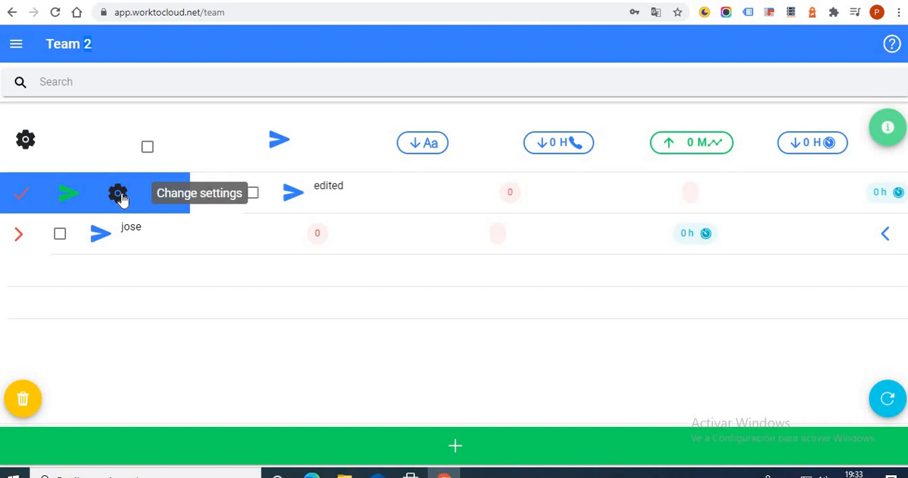
left_click(121, 198)
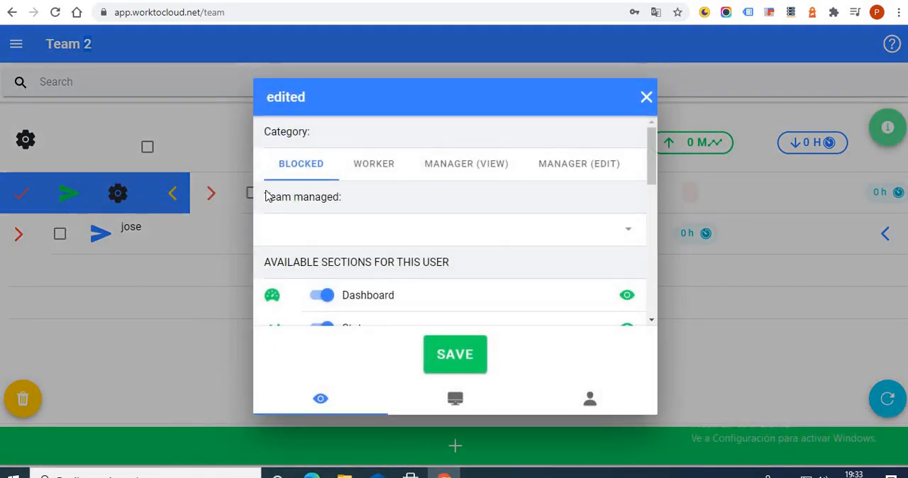
mouse_move(433, 210)
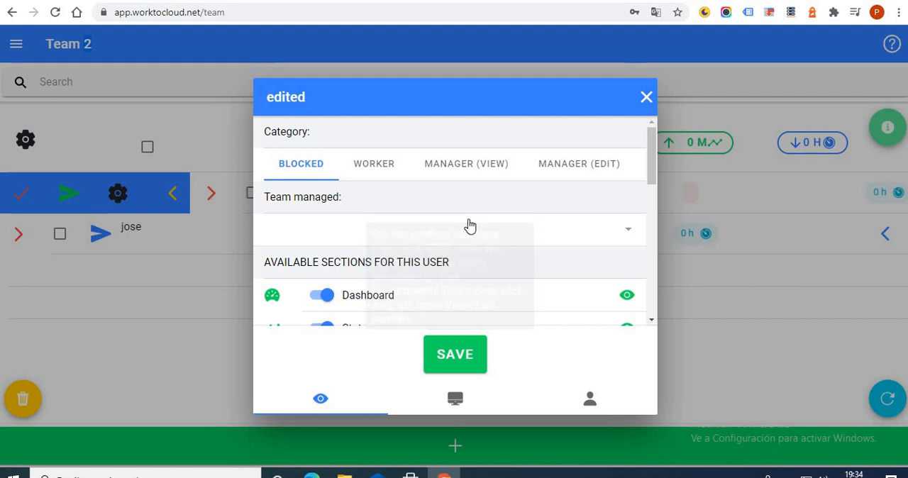
scroll(517, 199, "down", 3)
scroll(525, 203, "up", 3)
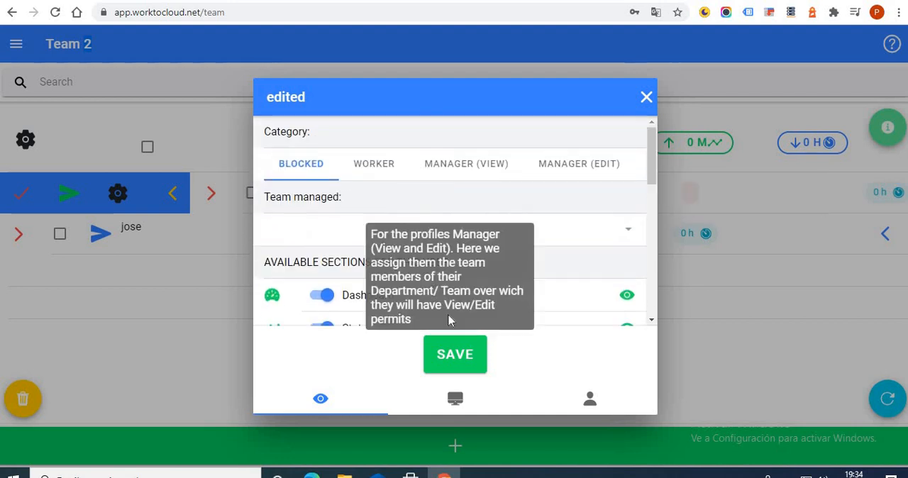
scroll(502, 207, "down", 5)
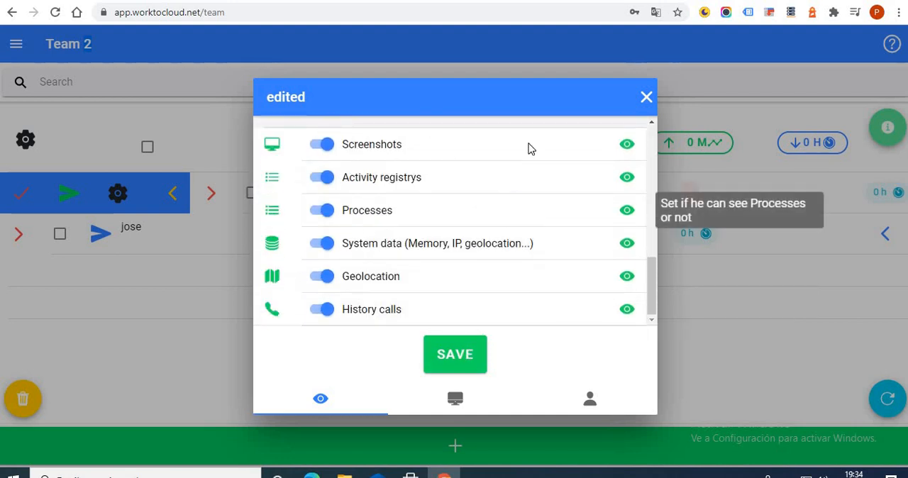
left_click(645, 98)
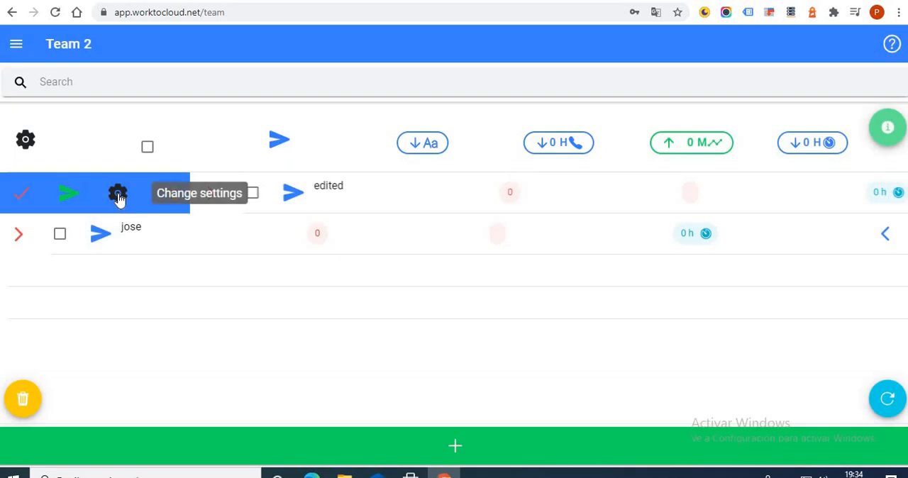
View the individual settings of "edited" again and compare them with the team's General Settings.
left_click(120, 201)
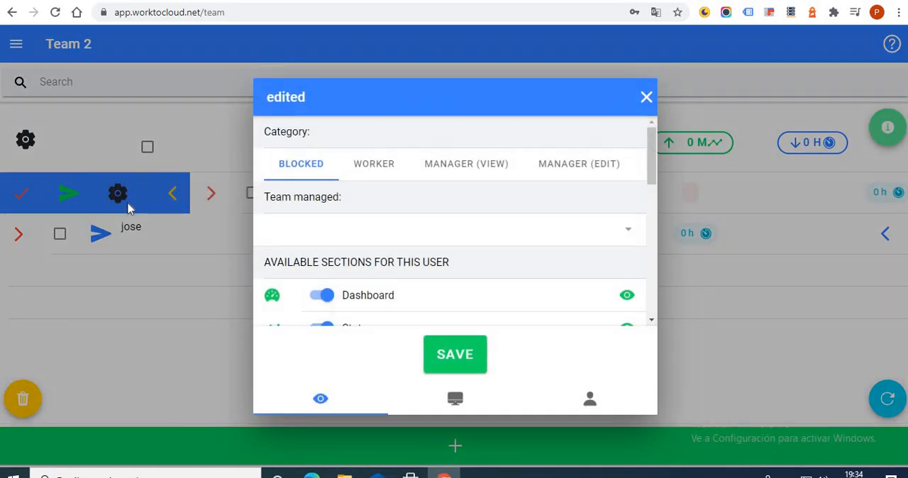
left_click(645, 98)
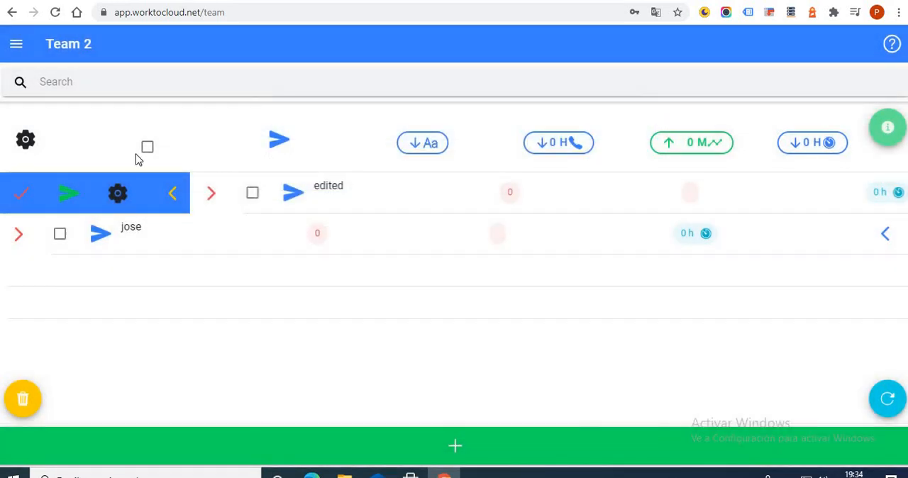
left_click(26, 140)
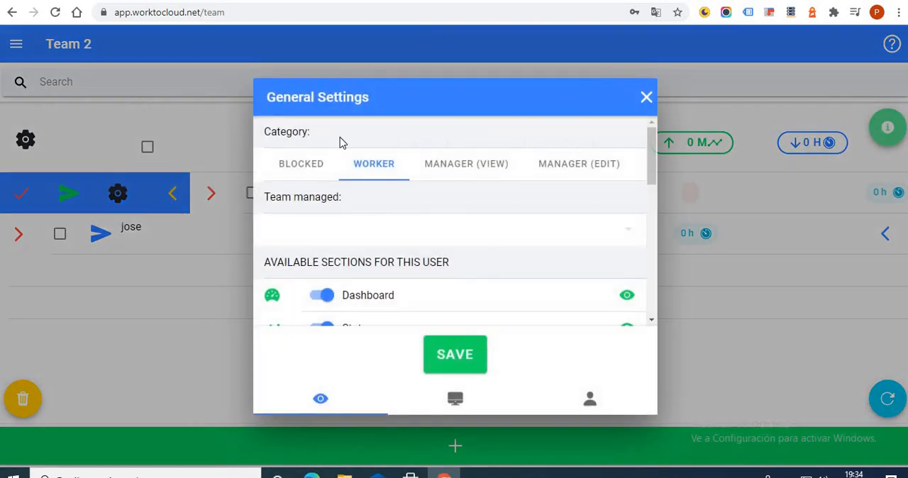
left_click(647, 97)
left_click(172, 193)
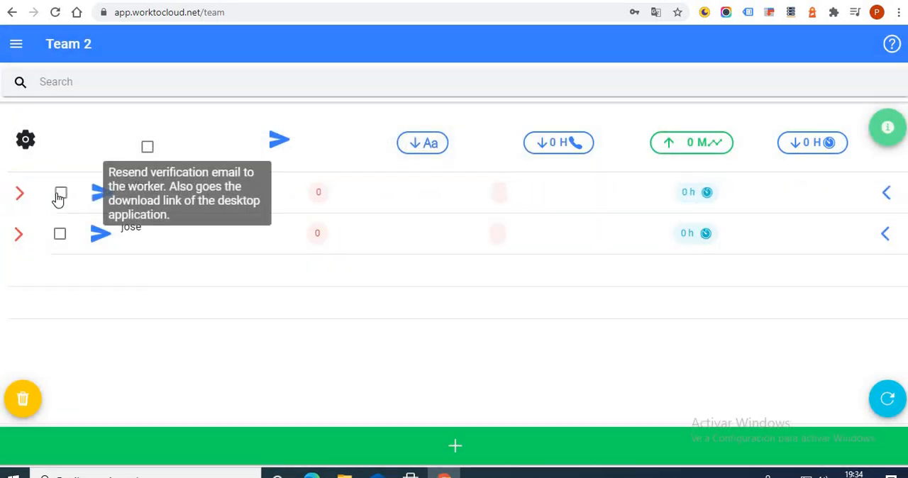
Select both team members, view the General Settings that apply to them, and clear the selection.
left_click(61, 194)
left_click(61, 234)
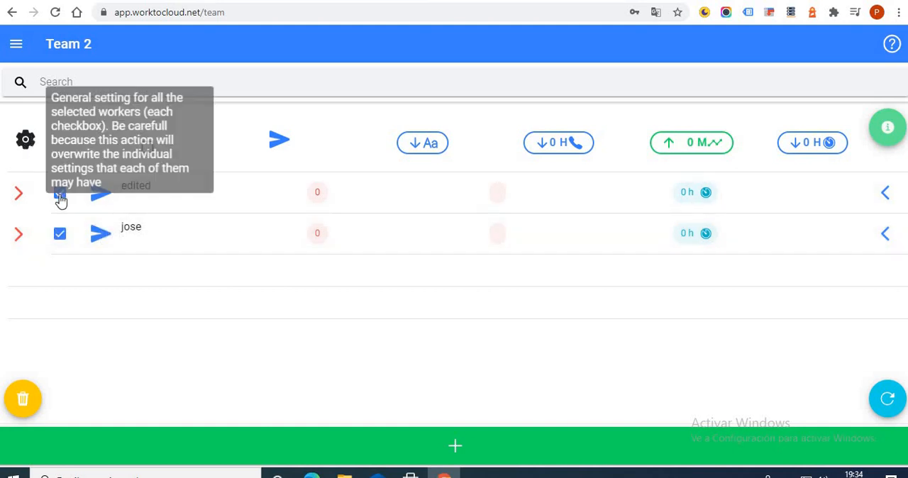
left_click(25, 140)
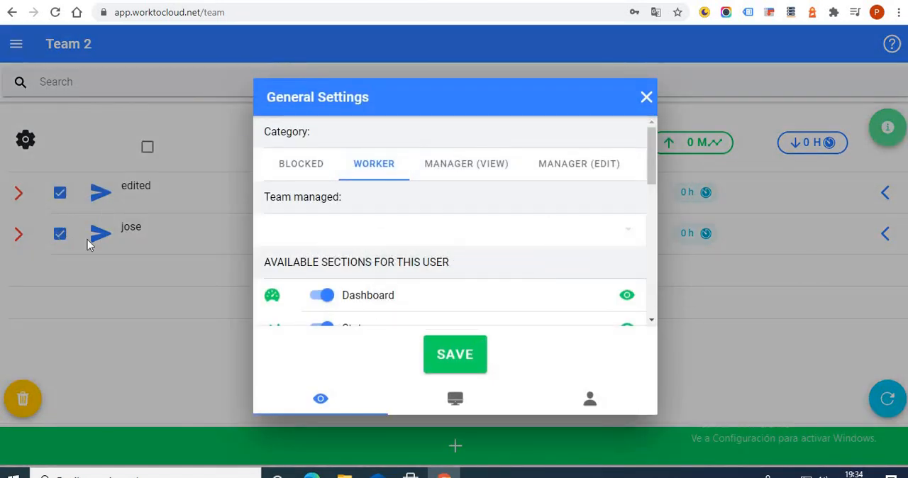
left_click(645, 98)
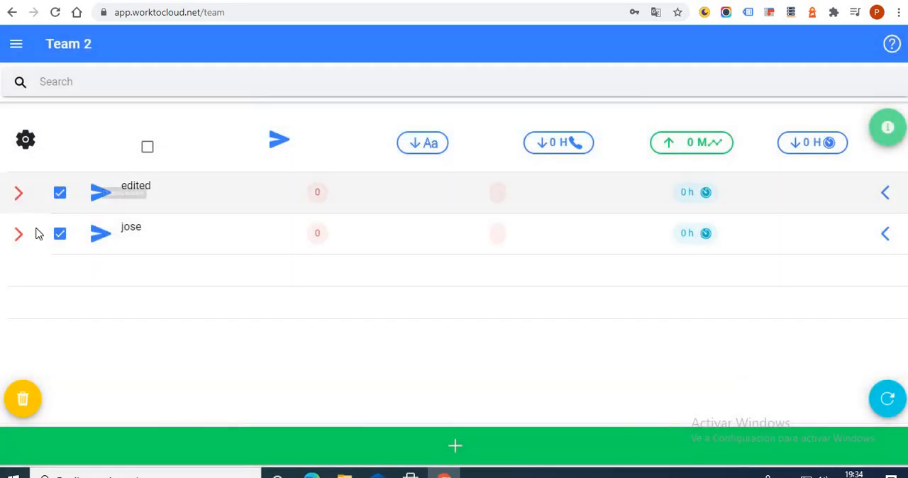
left_click(60, 233)
left_click(59, 192)
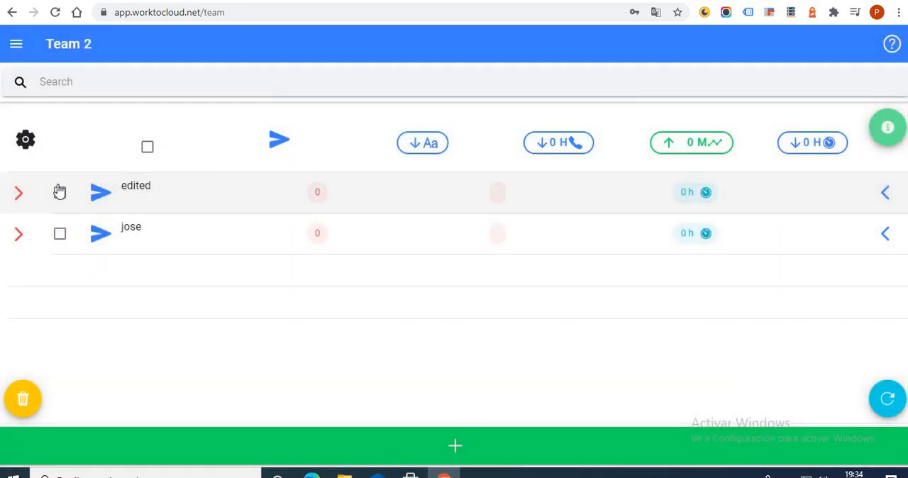
Open the individual settings of "edited" and show the category and section visibility options.
left_click(20, 192)
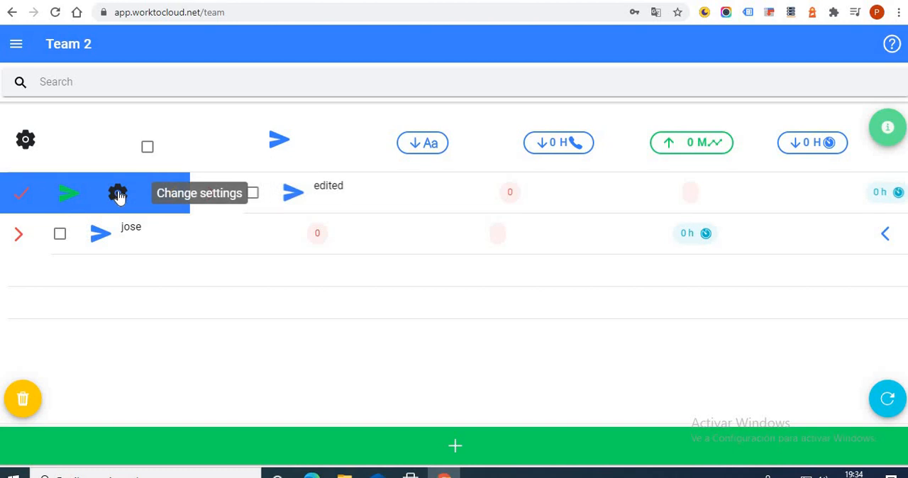
left_click(118, 193)
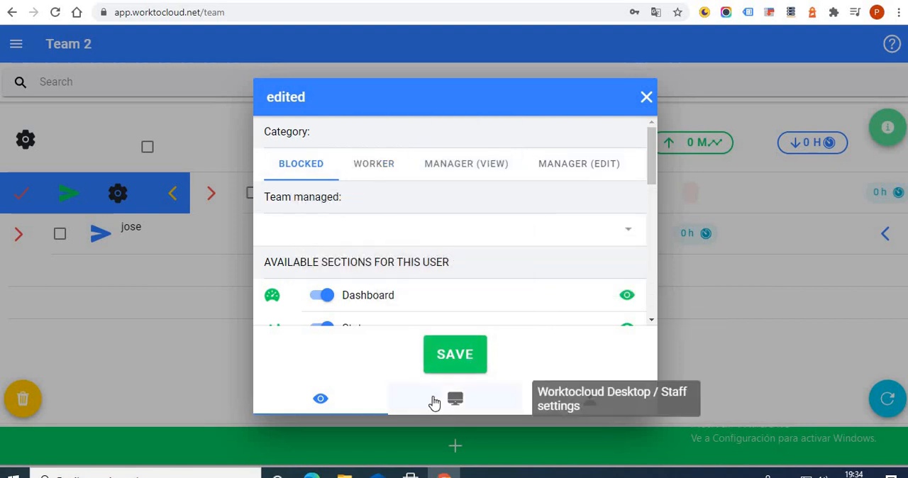
left_click(405, 408)
left_click(341, 401)
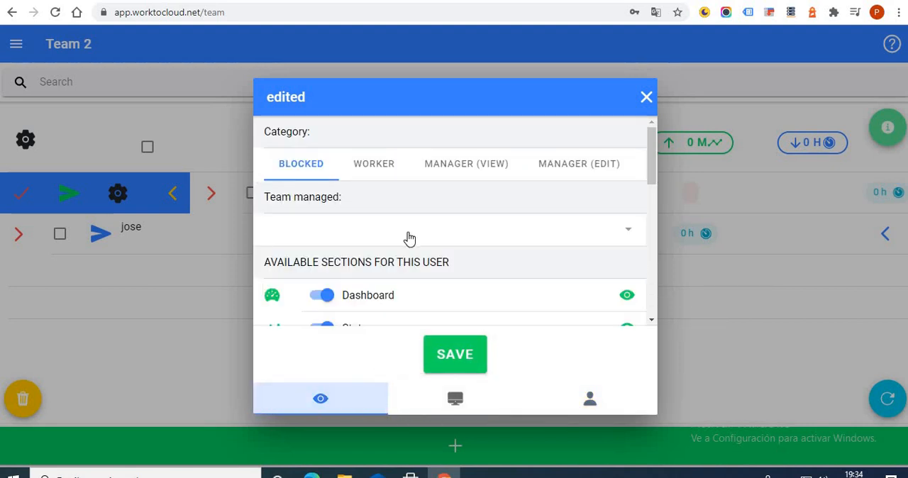
mouse_move(409, 195)
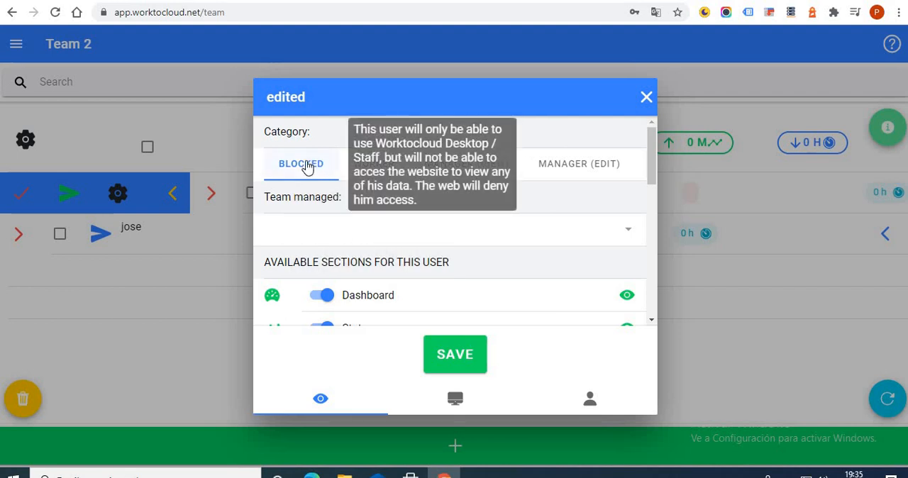
left_click(226, 12)
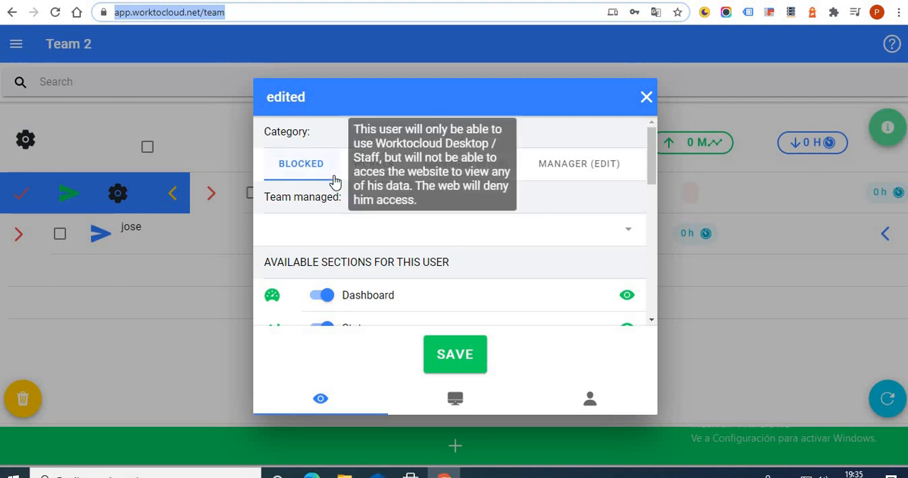
Set the category of "edited" to Manager (View) and add the other team member to the managed team.
left_click(383, 169)
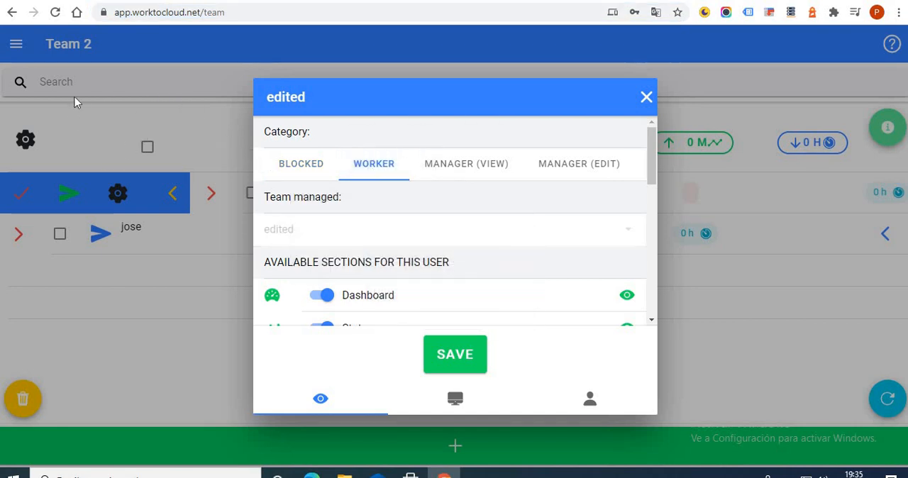
mouse_move(323, 193)
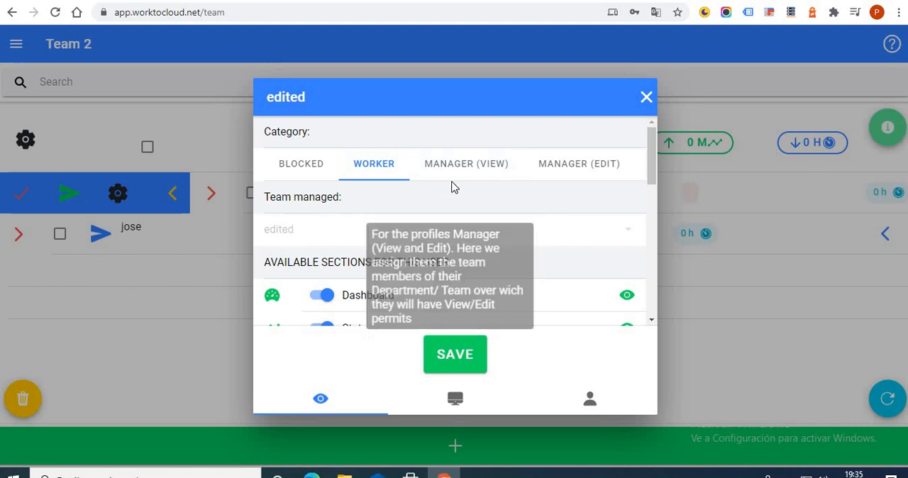
mouse_move(473, 169)
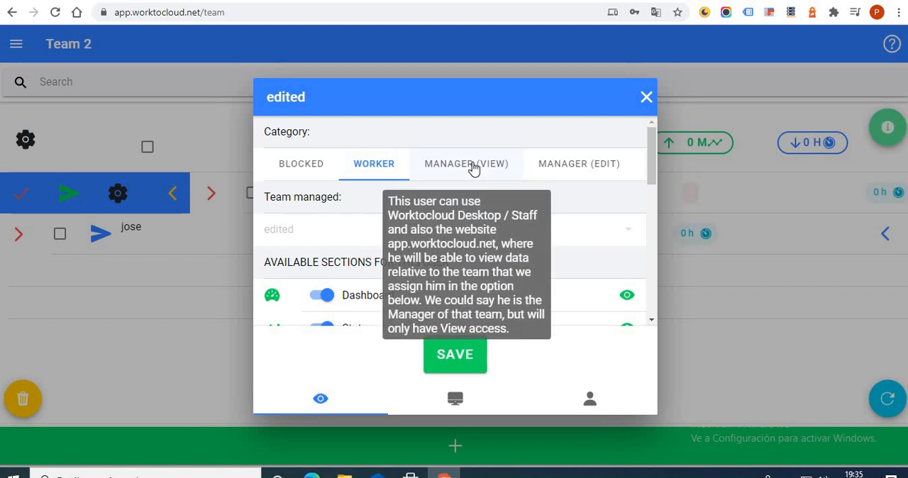
left_click(473, 168)
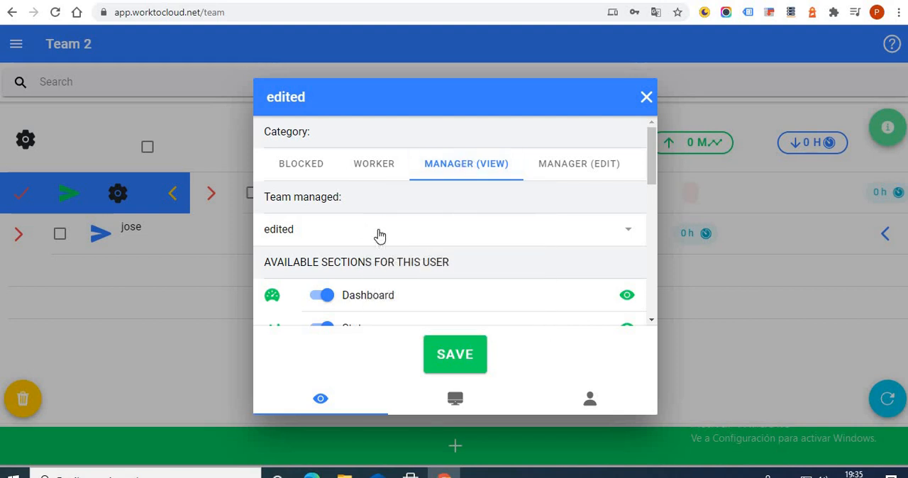
left_click(314, 236)
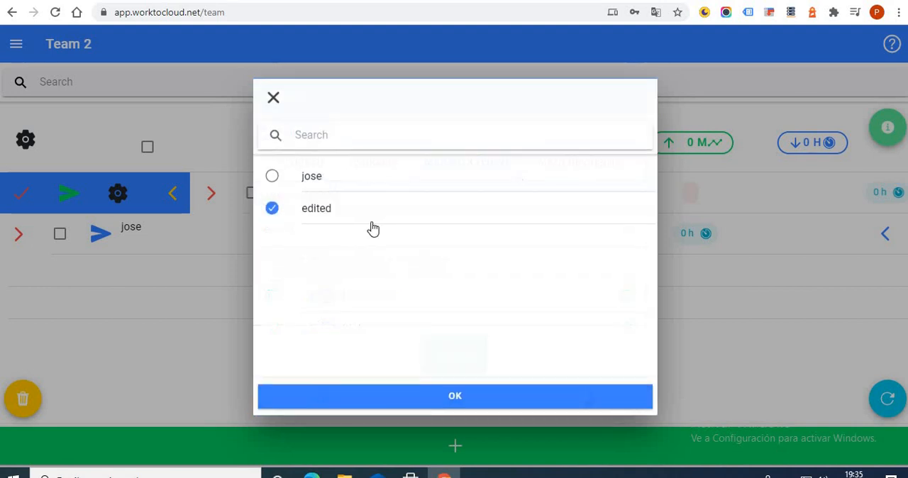
left_click(344, 176)
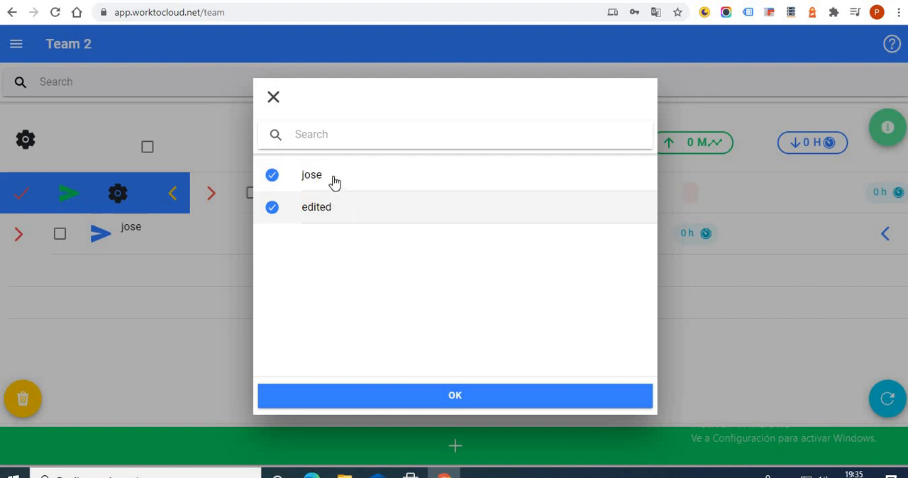
left_click(461, 396)
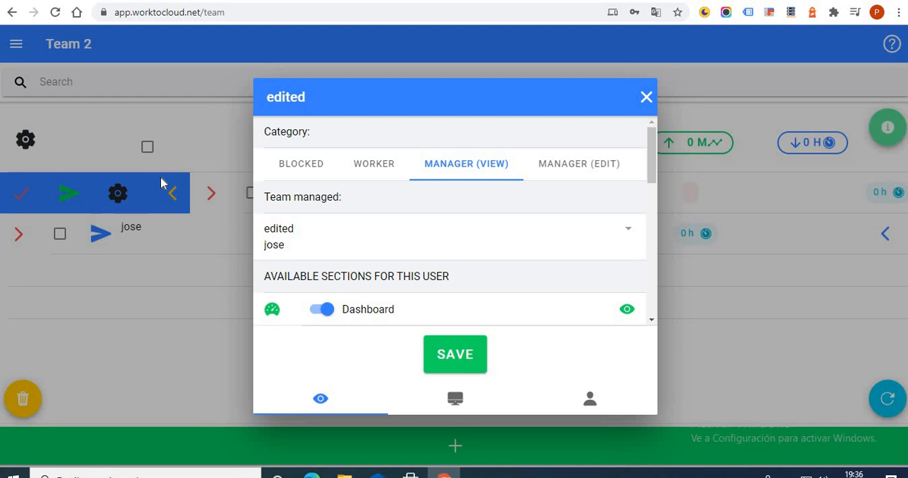
Change the category of "edited" to Manager (Edit).
scroll(401, 245, "down", 5)
scroll(411, 268, "up", 2)
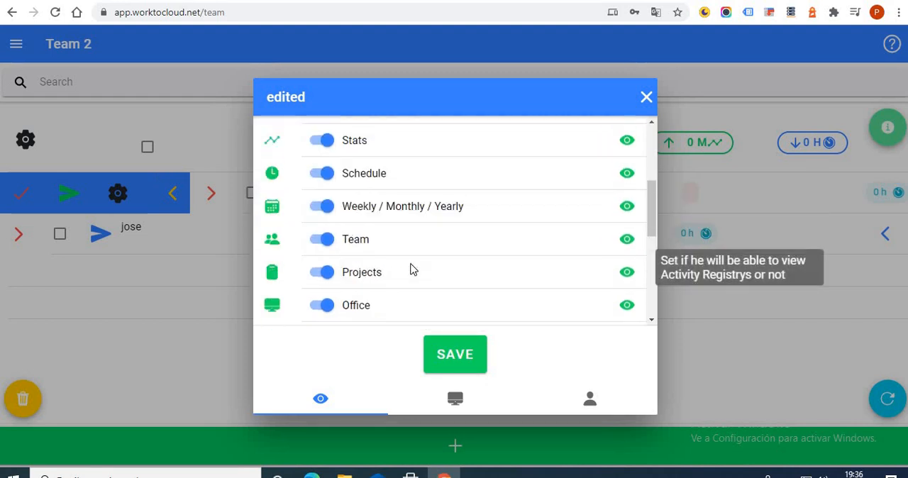
scroll(411, 268, "up", 3)
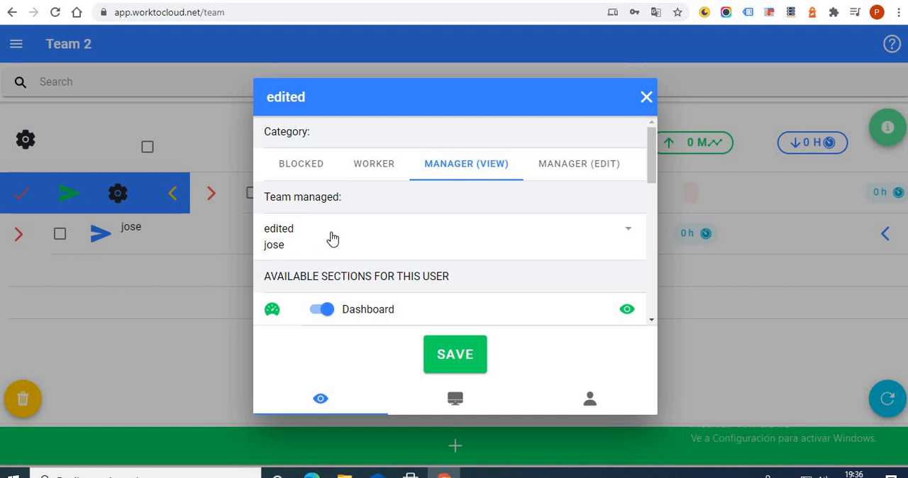
left_click(581, 172)
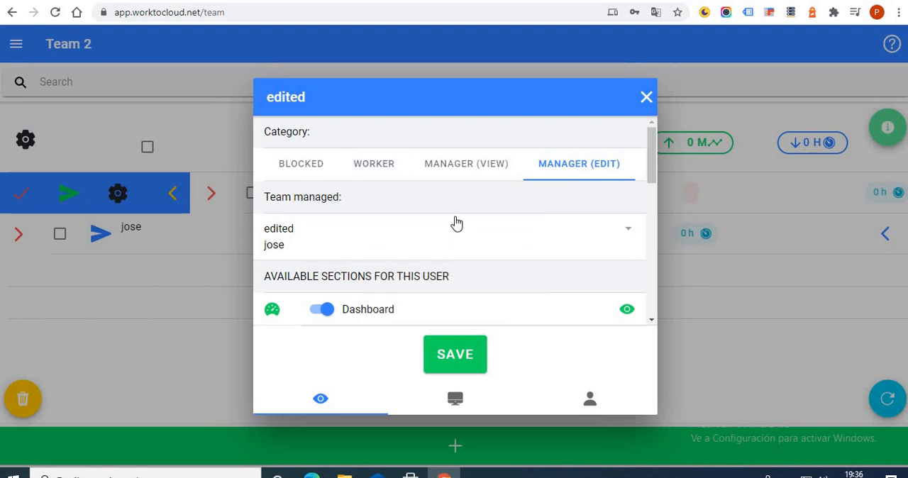
mouse_move(586, 184)
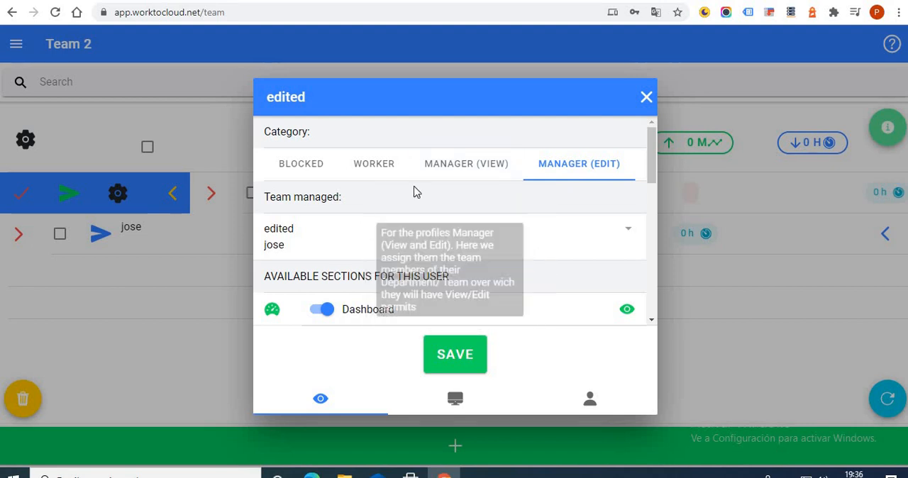
left_click(500, 174)
left_click(542, 176)
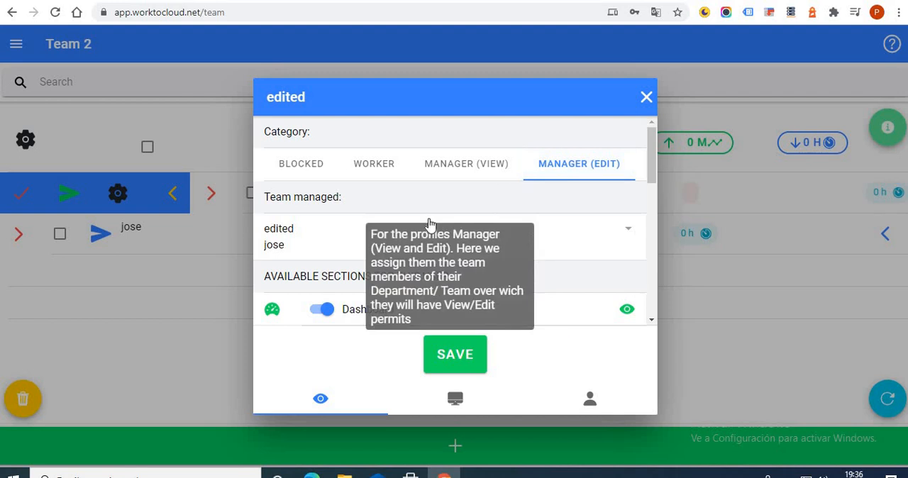
Turn off the Dashboard, Stats, Schedule, Weekly / Monthly / Yearly and Team sections for "edited".
scroll(450, 235, "down", 1)
scroll(397, 235, "up", 1)
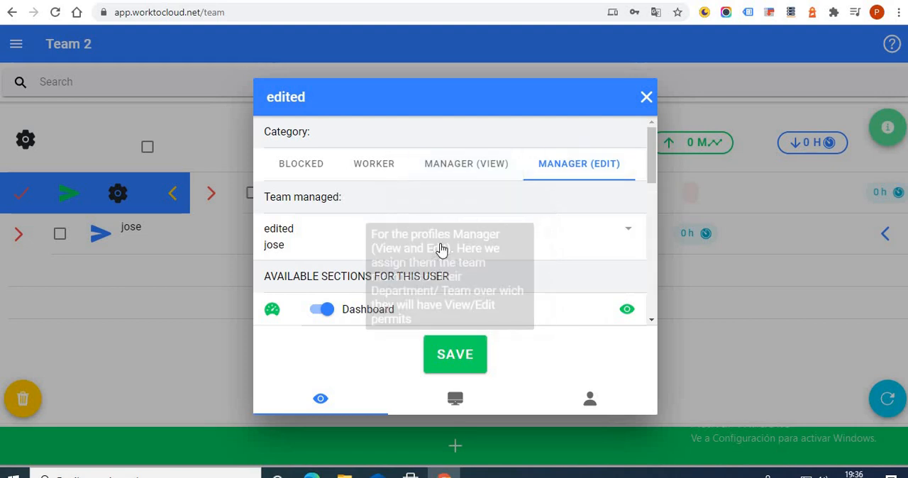
scroll(418, 235, "down", 2)
scroll(584, 183, "up", 1)
left_click_drag(655, 165, 658, 185)
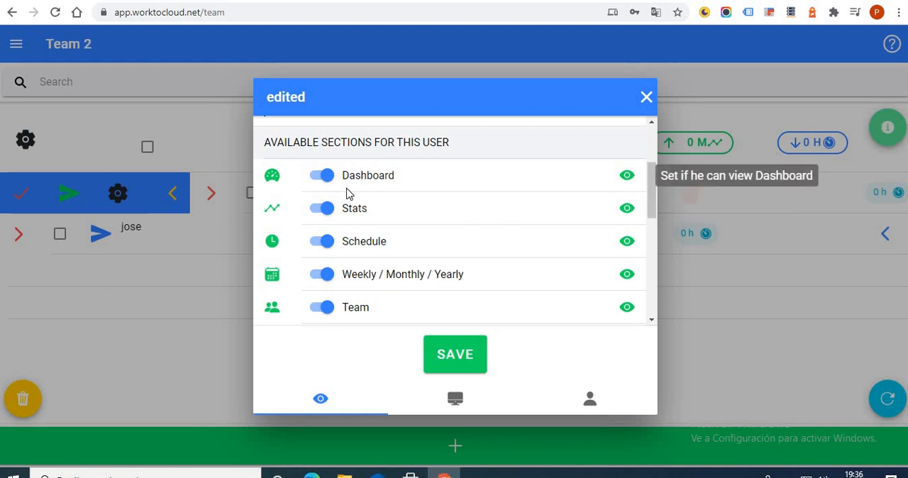
left_click(328, 177)
left_click(326, 210)
left_click(324, 241)
left_click(323, 275)
left_click(323, 307)
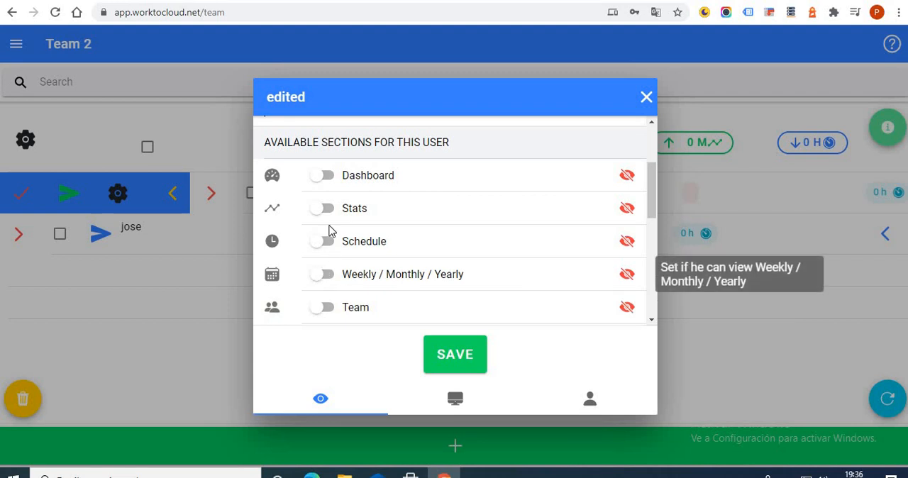
Turn off the Projects, Office, Reports and Partner sections for "edited".
scroll(328, 227, "down", 1)
left_click(326, 275)
left_click(327, 307)
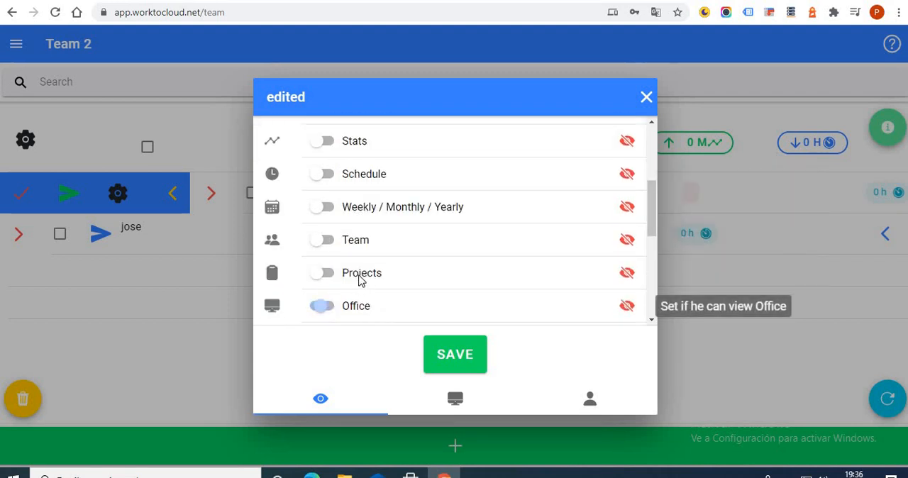
scroll(372, 275, "down", 1)
left_click(324, 269)
left_click(326, 304)
scroll(426, 291, "down", 1)
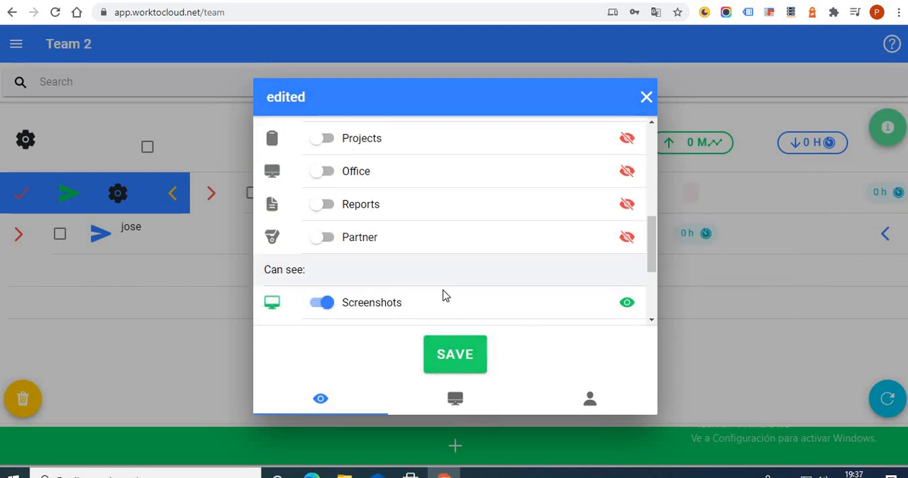
Turn on all available sections for "edited", from Dashboard through Partner.
scroll(443, 295, "up", 1)
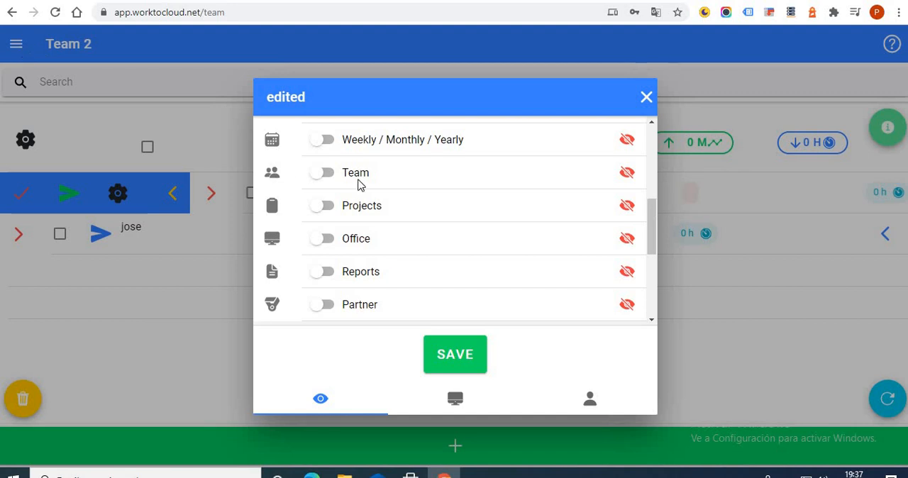
scroll(351, 188, "up", 2)
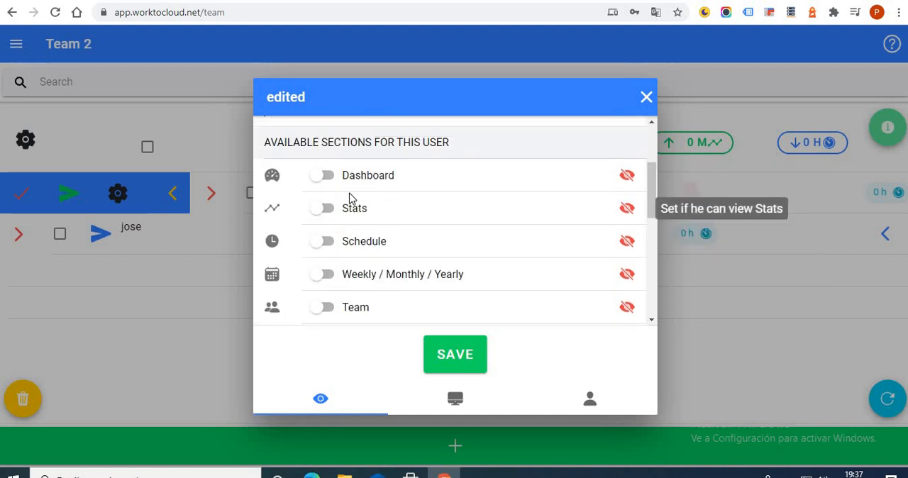
left_click(322, 176)
left_click(320, 207)
left_click(323, 242)
left_click(323, 275)
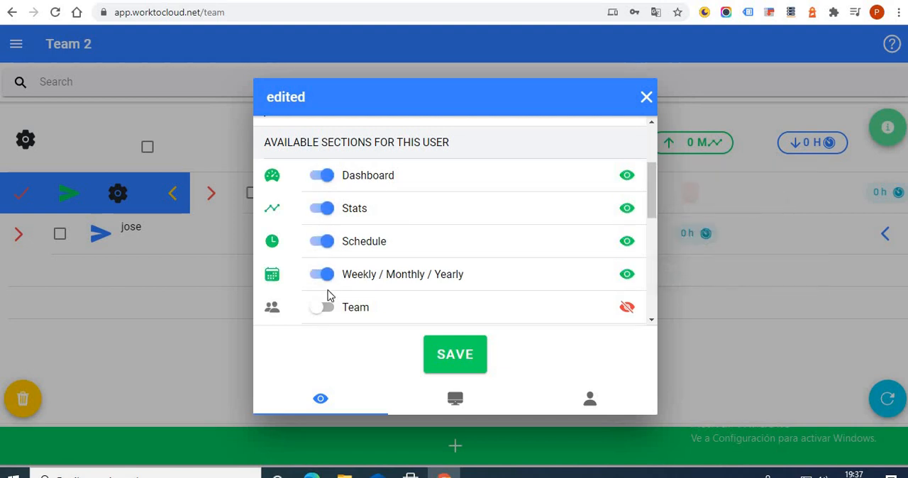
scroll(327, 295, "down", 2)
left_click(322, 239)
left_click(323, 272)
left_click(322, 305)
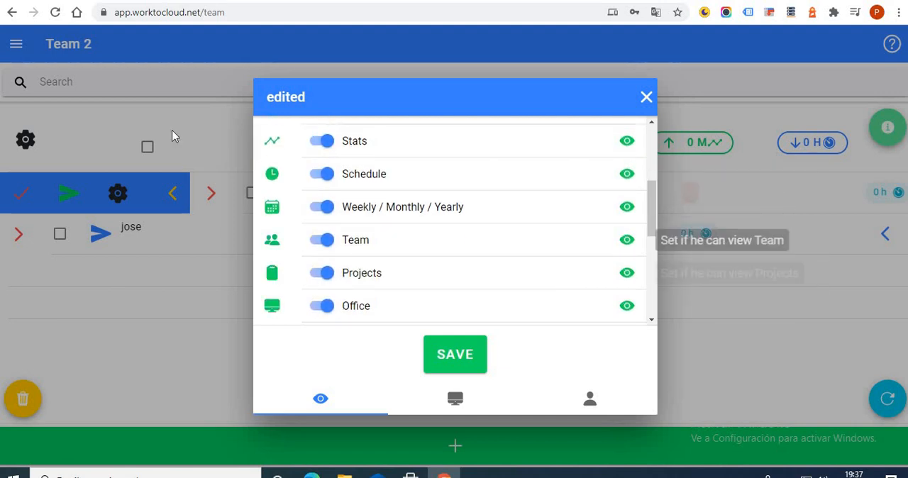
scroll(333, 256, "down", 2)
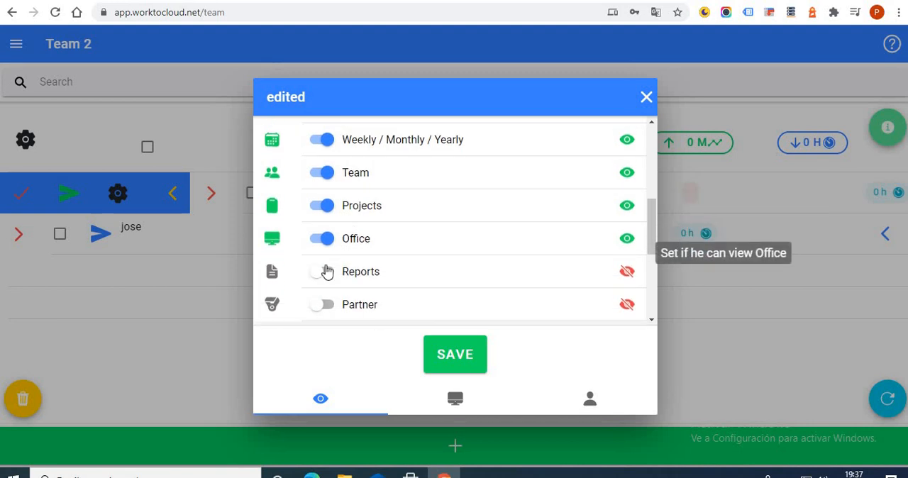
left_click(322, 271)
left_click(328, 306)
Turn off every available section for "edited" except Dashboard.
left_click(330, 277)
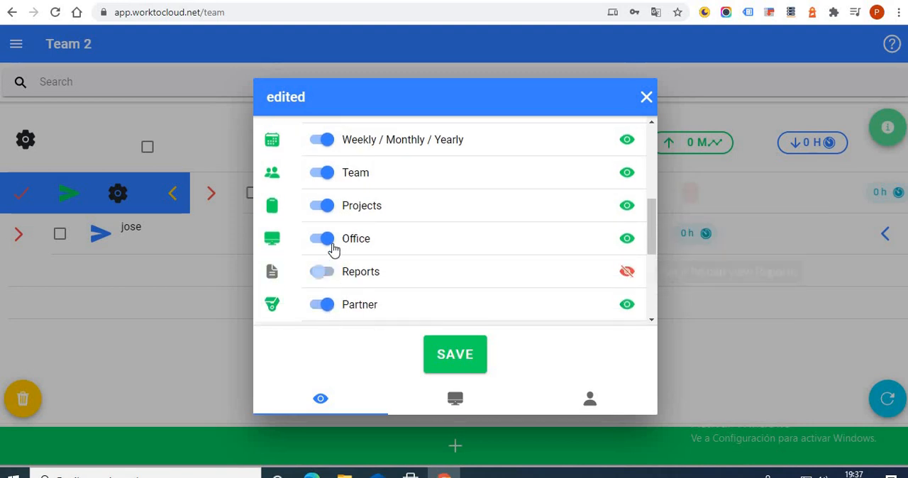
left_click(330, 243)
left_click(326, 206)
scroll(329, 224, "up", 2)
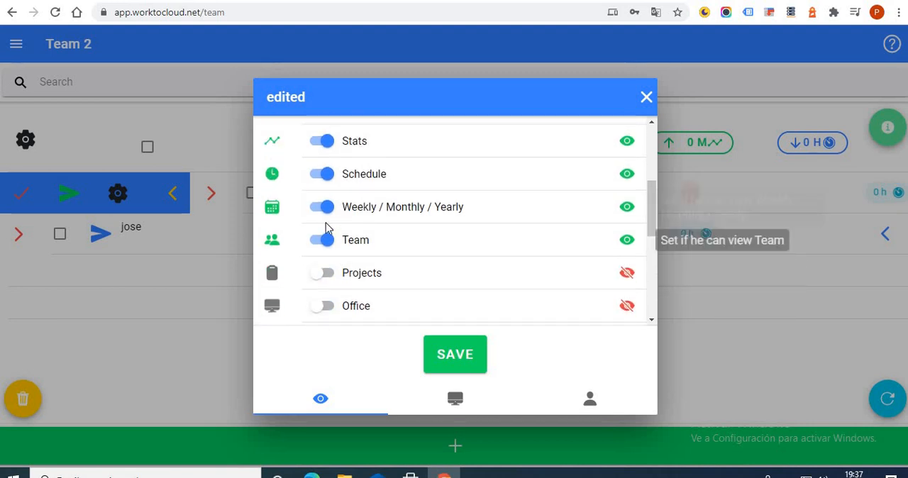
left_click(326, 207)
scroll(326, 213, "up", 2)
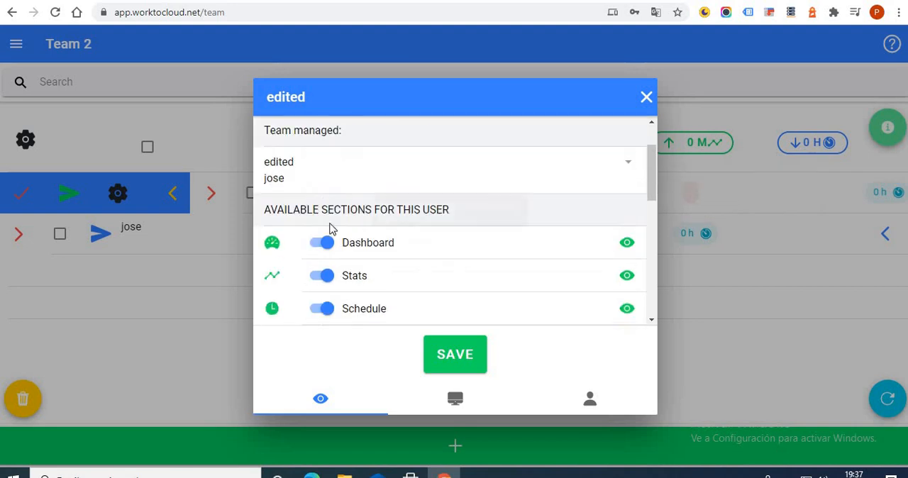
left_click(330, 276)
scroll(329, 243, "down", 1)
left_click(329, 243)
scroll(328, 245, "down", 2)
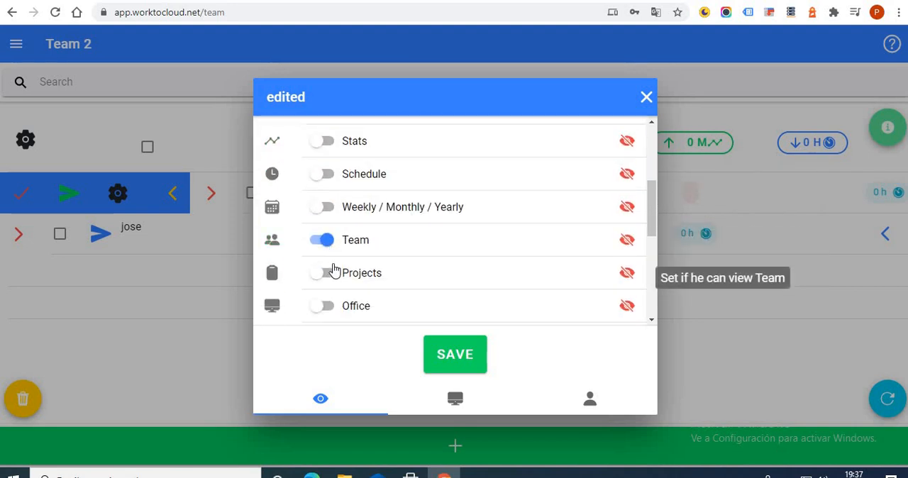
left_click(328, 239)
scroll(328, 245, "down", 3)
left_click(325, 252)
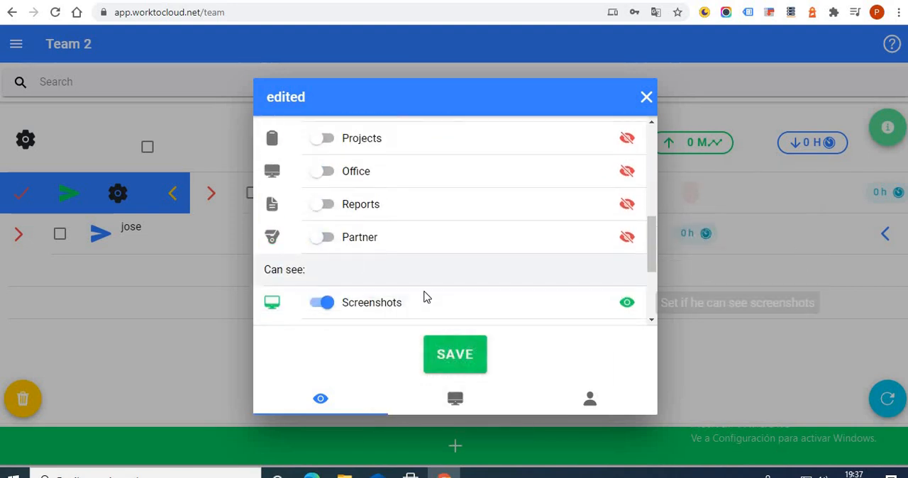
Turn on the Stats, Schedule, Weekly / Monthly / Yearly, Team and Projects sections for "edited".
scroll(348, 219, "down", 2)
scroll(363, 236, "up", 5)
scroll(350, 213, "up", 4)
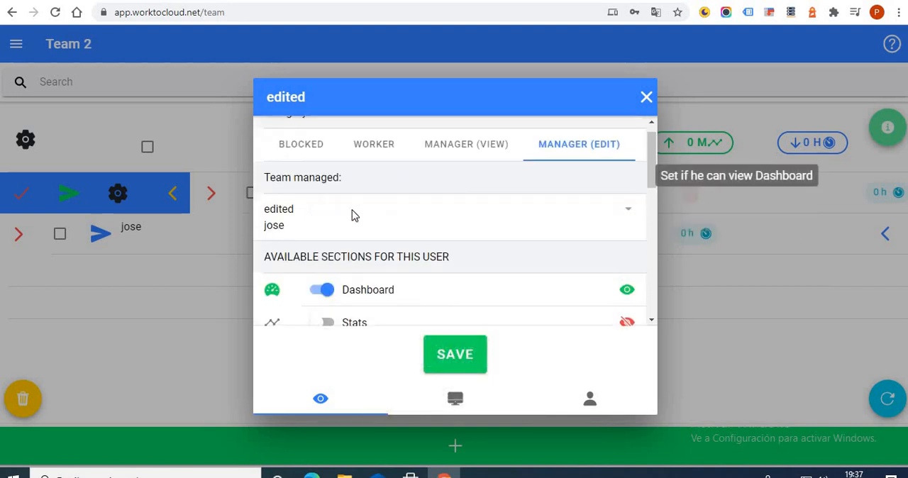
scroll(337, 259, "down", 1)
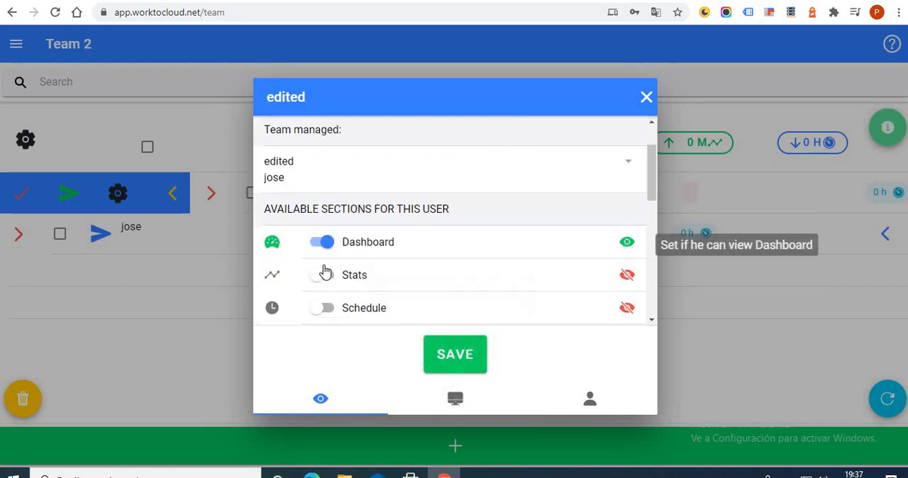
left_click(327, 272)
scroll(324, 247, "down", 1)
left_click(322, 241)
scroll(323, 227, "down", 3)
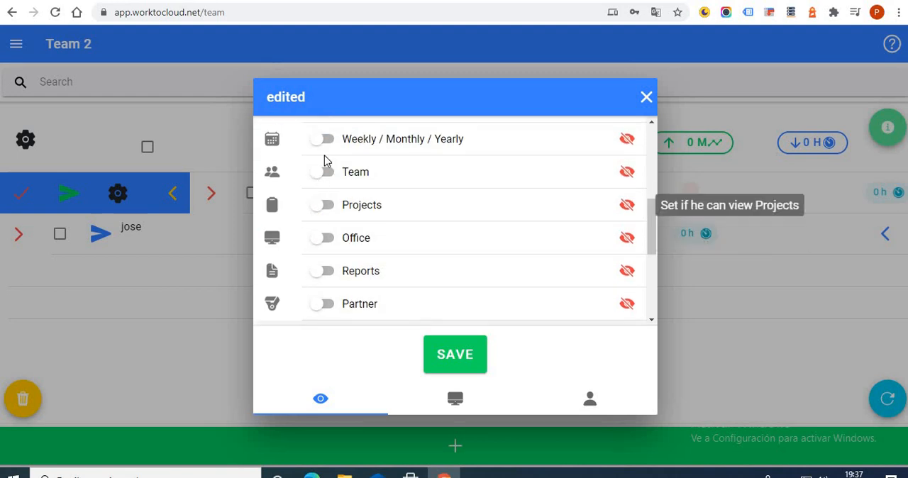
left_click(322, 138)
left_click(323, 172)
left_click(324, 205)
Switch the Activity registrys and Processes viewing permissions of "edited" off and back on.
scroll(374, 226, "down", 1)
scroll(375, 225, "down", 3)
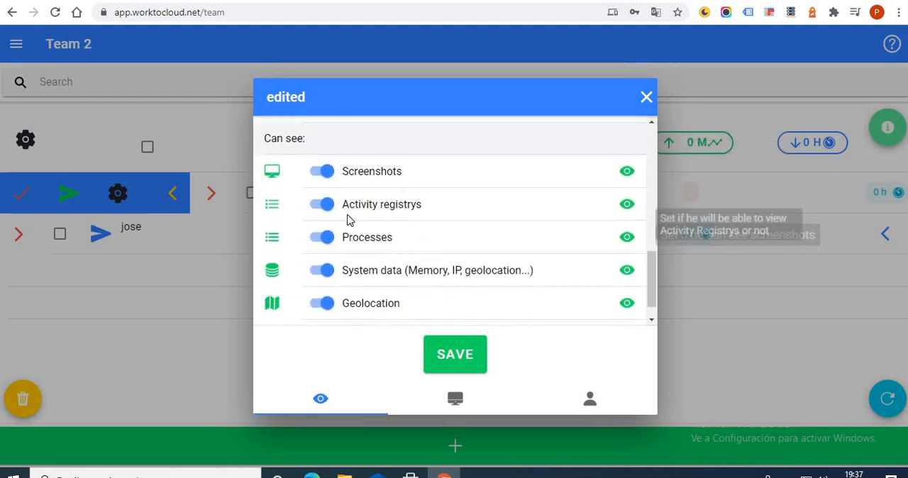
scroll(326, 213, "up", 1)
scroll(316, 192, "down", 1)
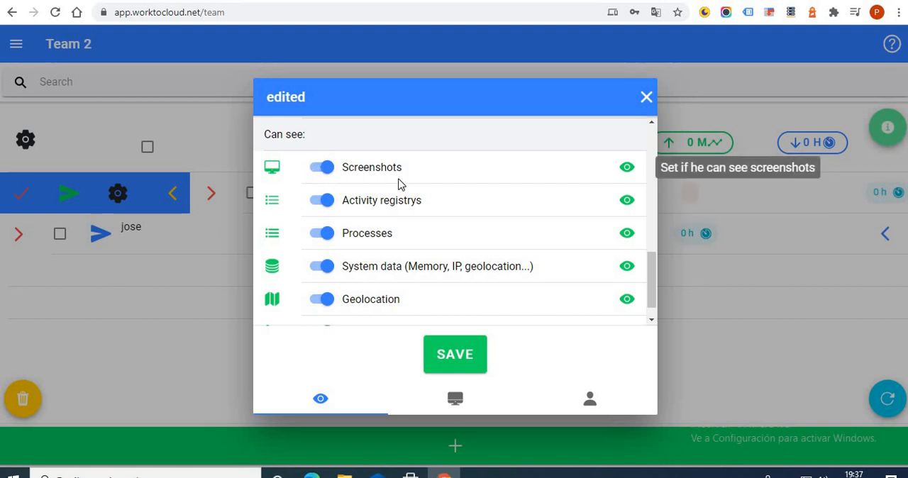
left_click(323, 205)
left_click(321, 203)
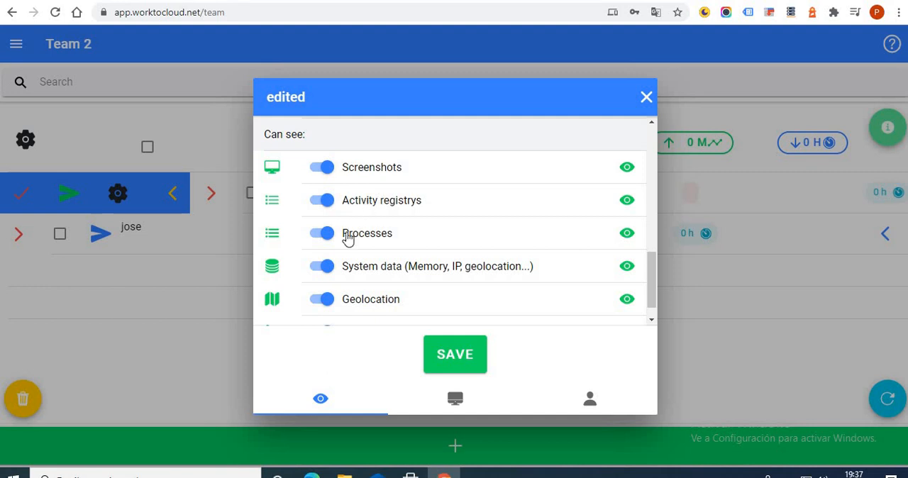
left_click(321, 231)
left_click(323, 233)
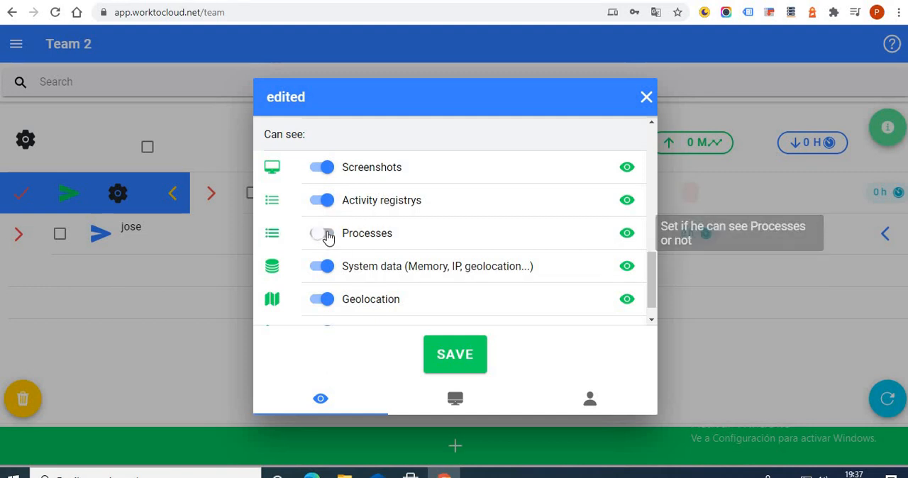
Switch the System data, Geolocation and History calls viewing permissions of "edited" off and back on.
left_click(333, 268)
scroll(344, 234, "down", 1)
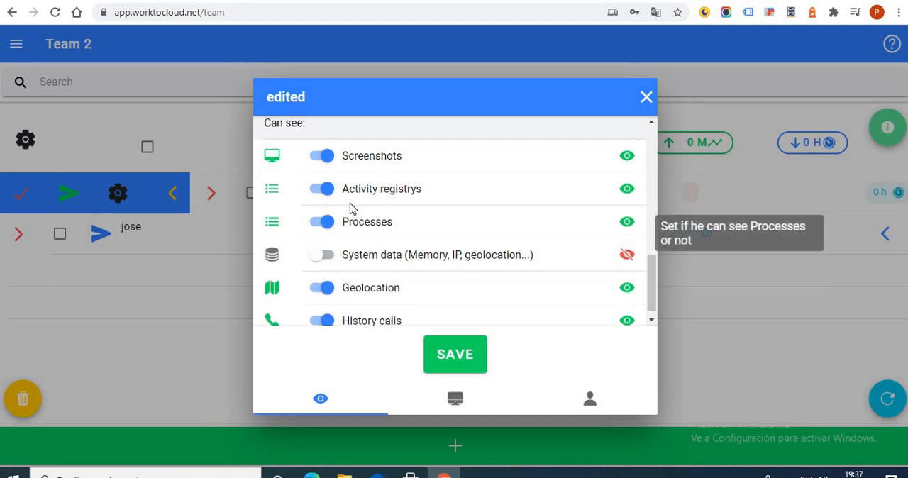
left_click(328, 281)
left_click(329, 309)
left_click(324, 310)
left_click(325, 276)
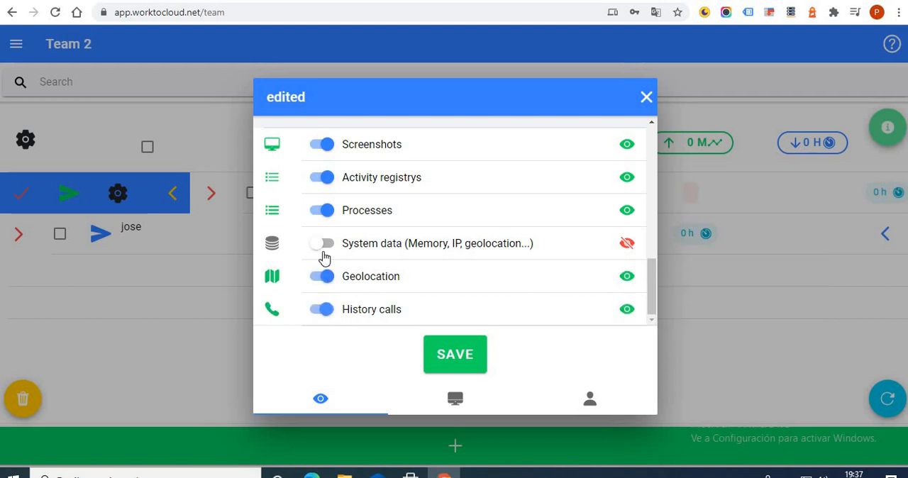
left_click(325, 245)
Turn off the Geolocation, System data, Processes and Activity registrys viewing permissions for "edited".
left_click(328, 278)
left_click(322, 244)
left_click(323, 209)
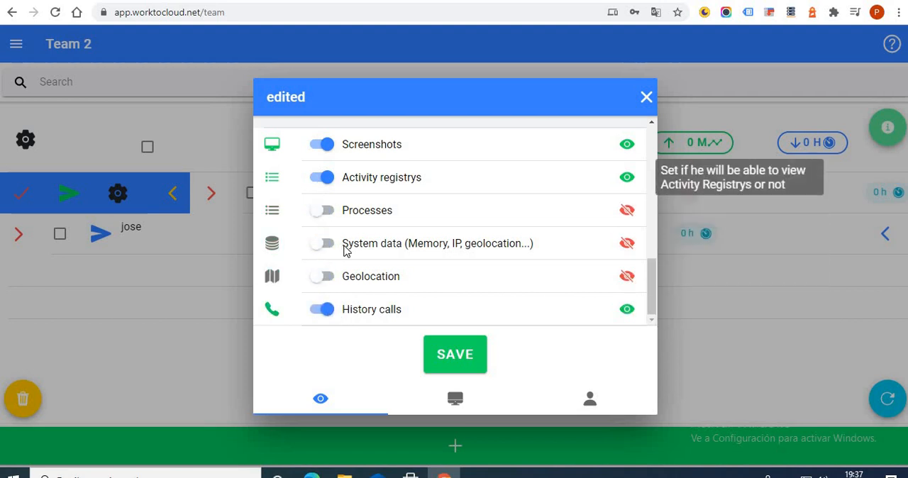
left_click(323, 178)
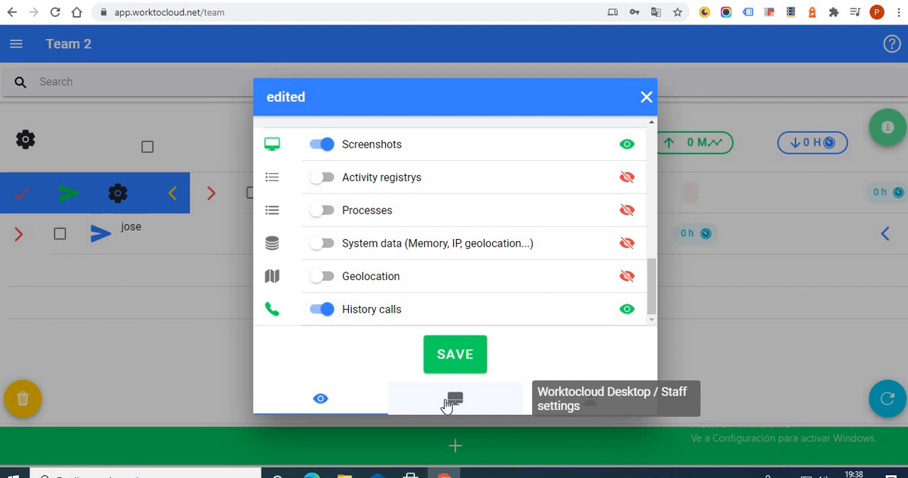
Examine the Worktocloud Desktop / Staff settings of "edited" and close the member's settings without saving.
left_click(454, 398)
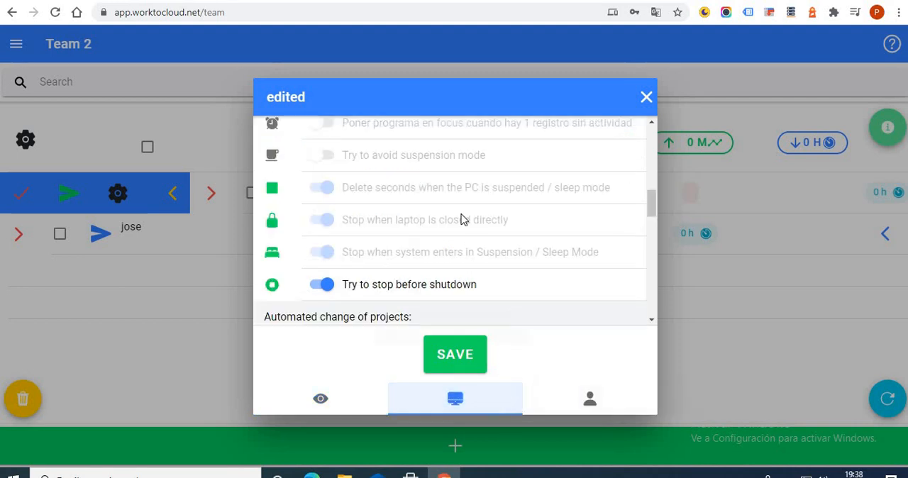
scroll(461, 217, "up", 10)
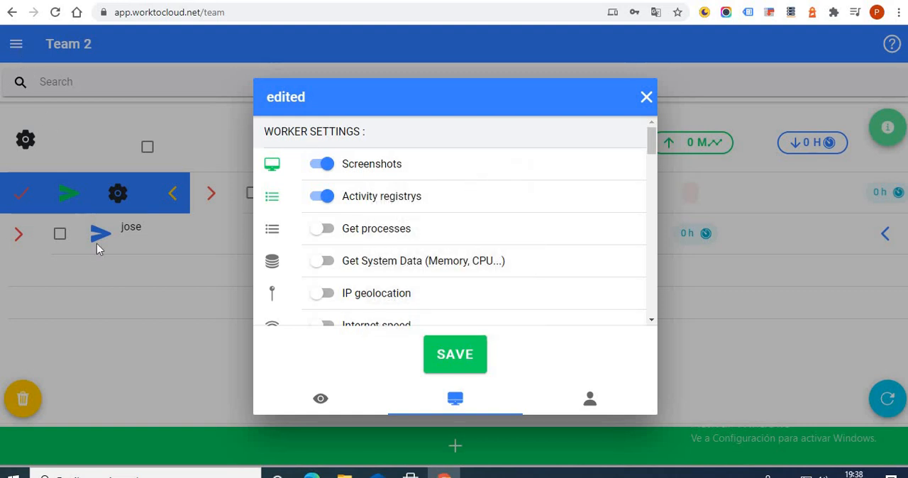
left_click(646, 97)
Open the account configuration steps, dismiss the introduction, and view the Worktocloud Desktop download options before returning.
left_click(16, 44)
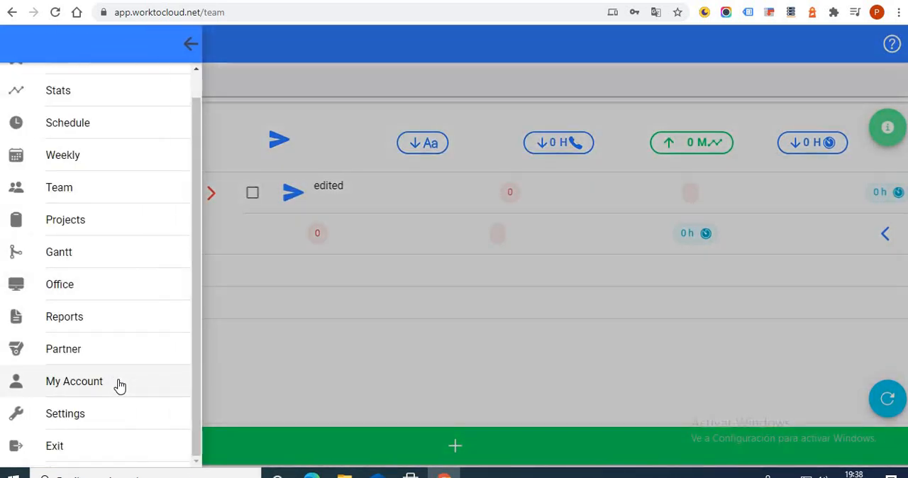
left_click(182, 401)
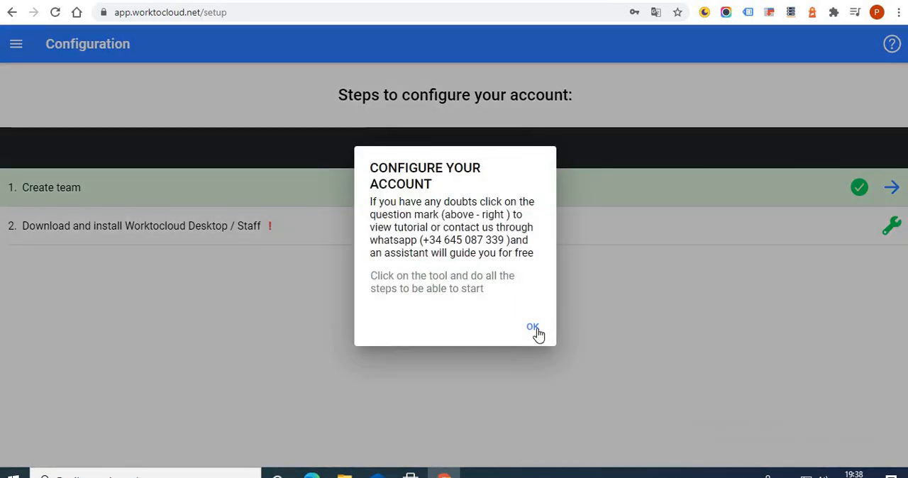
left_click(535, 331)
left_click(891, 226)
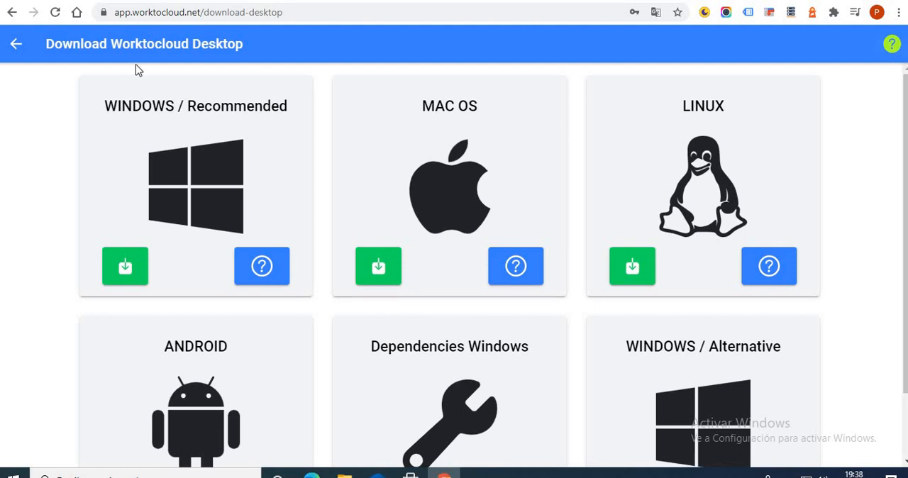
left_click(13, 45)
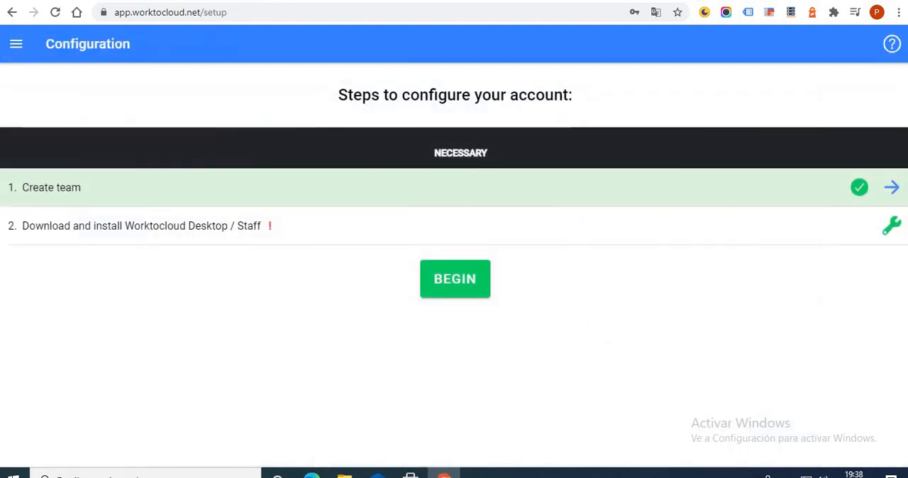
Return to the team list and show the Worktocloud Desktop / Staff settings of the other team member.
left_click(13, 45)
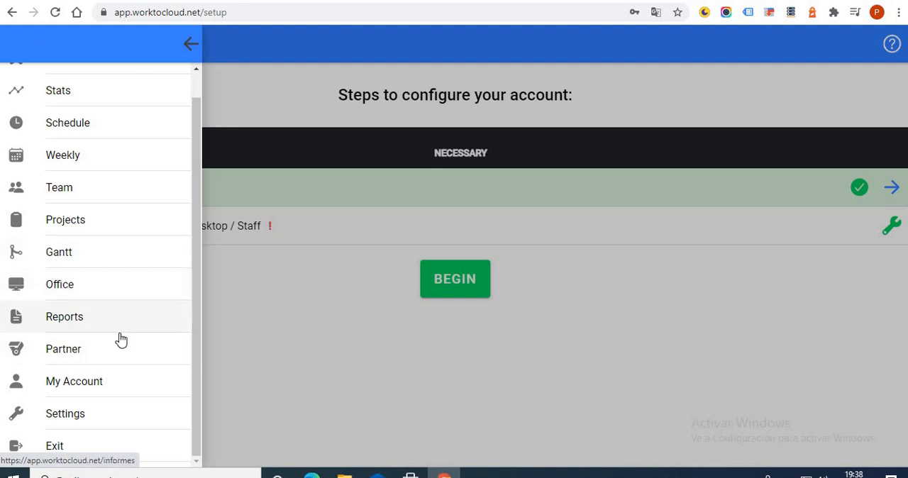
left_click(187, 204)
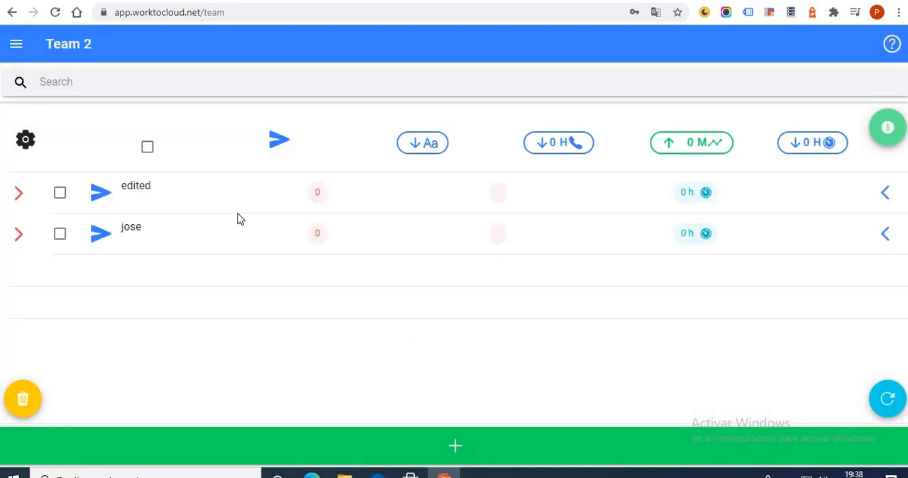
left_click(17, 235)
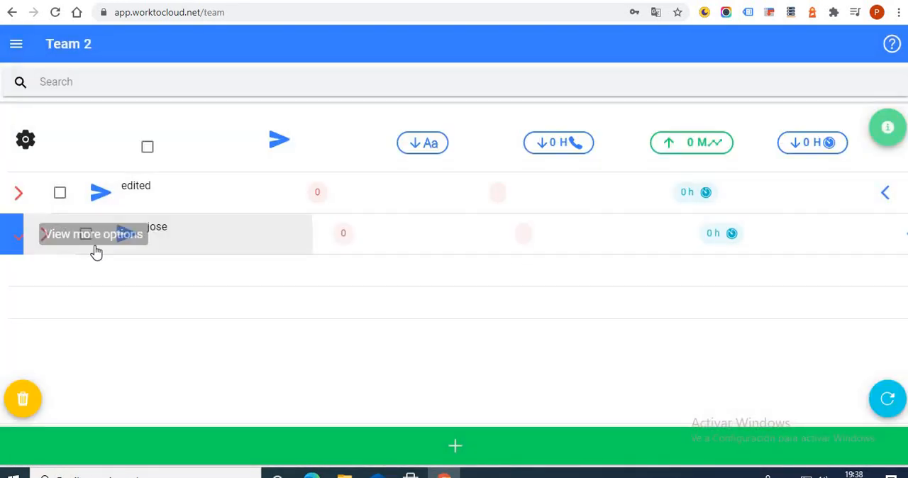
scroll(454, 298, "down", 1)
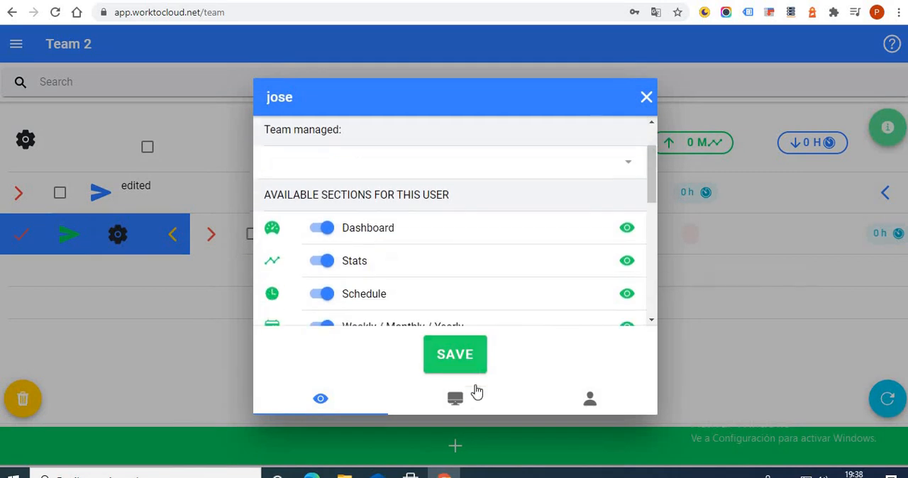
left_click(464, 399)
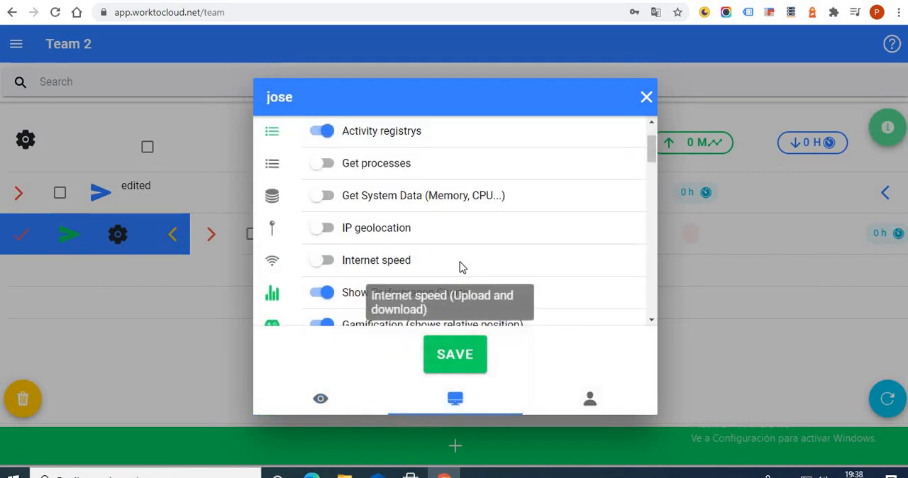
scroll(440, 255, "up", 1)
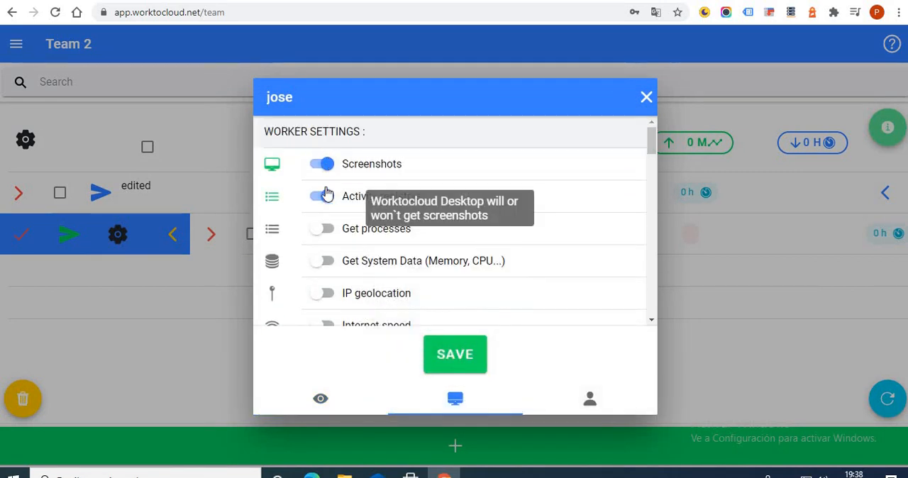
Turn on the Get processes, Get System Data and IP geolocation worker settings for the open team member.
left_click(323, 228)
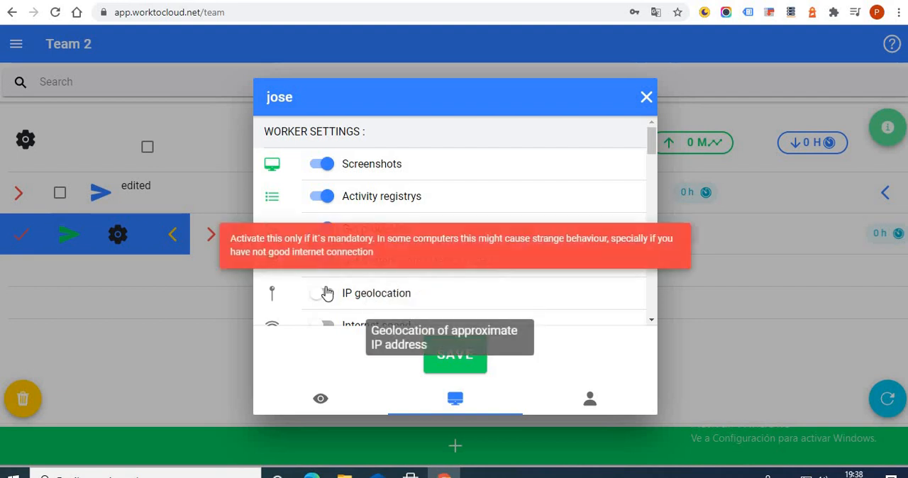
left_click(322, 293)
scroll(339, 297, "down", 1)
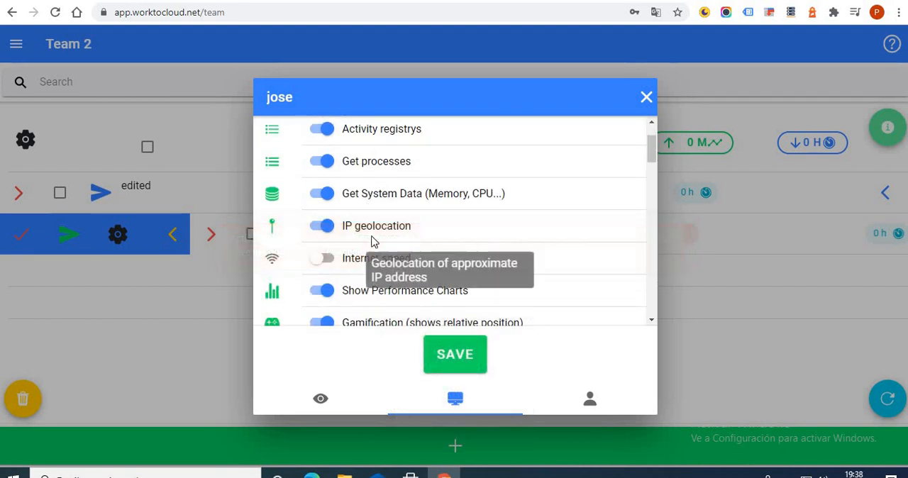
scroll(362, 244, "up", 1)
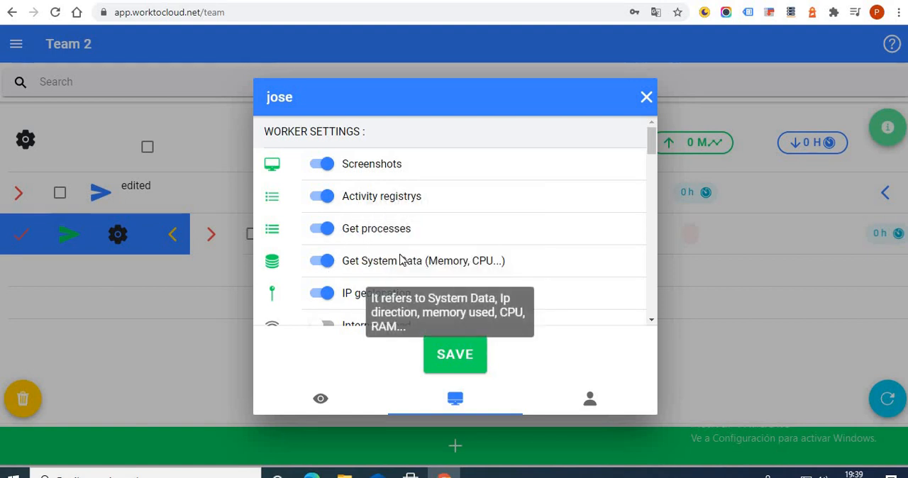
Switch the Screenshots worker setting off and back on.
left_click_drag(650, 140, 393, 124)
left_click(324, 166)
left_click(325, 166)
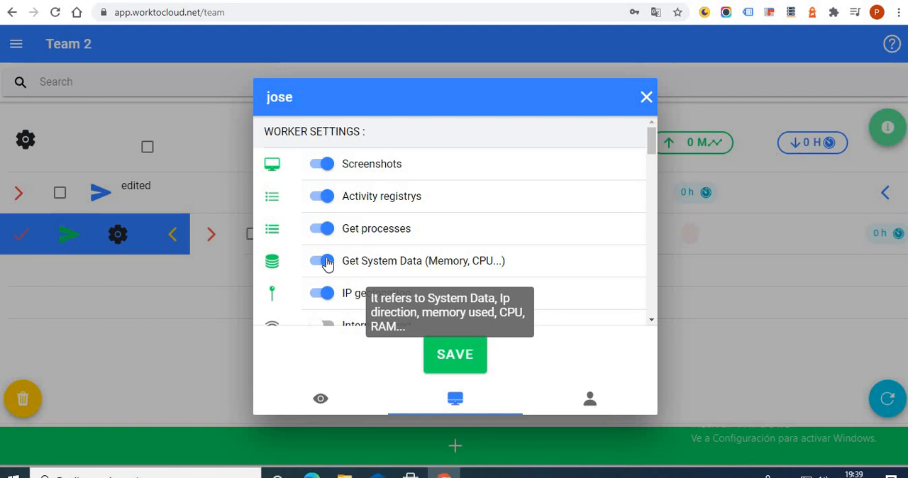
Turn on the Internet speed worker setting for the team member.
scroll(333, 242, "down", 2)
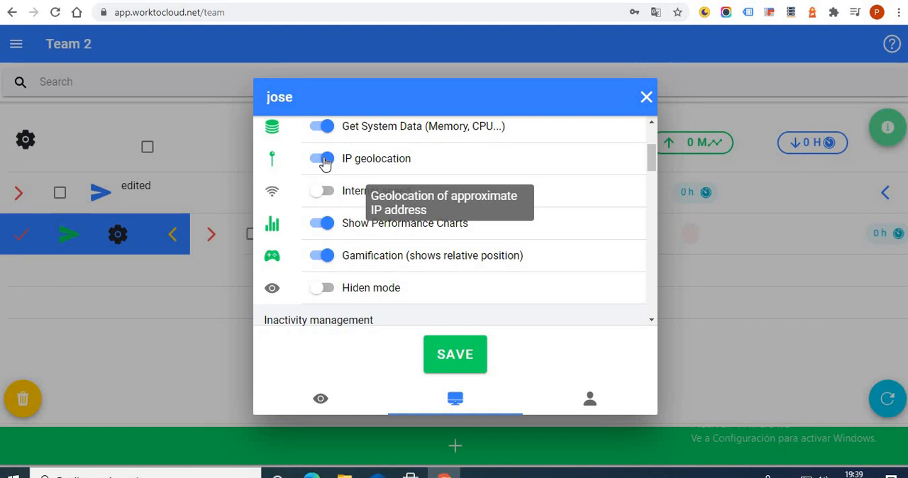
left_click(324, 193)
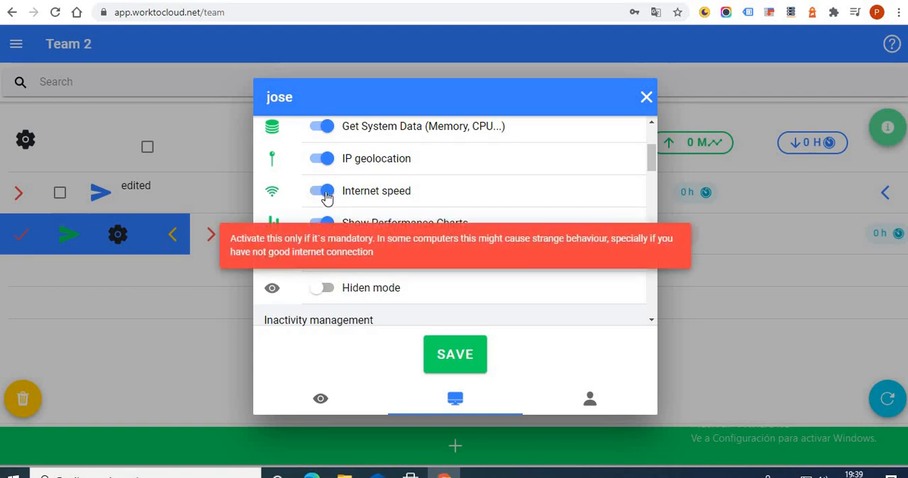
left_click(325, 193)
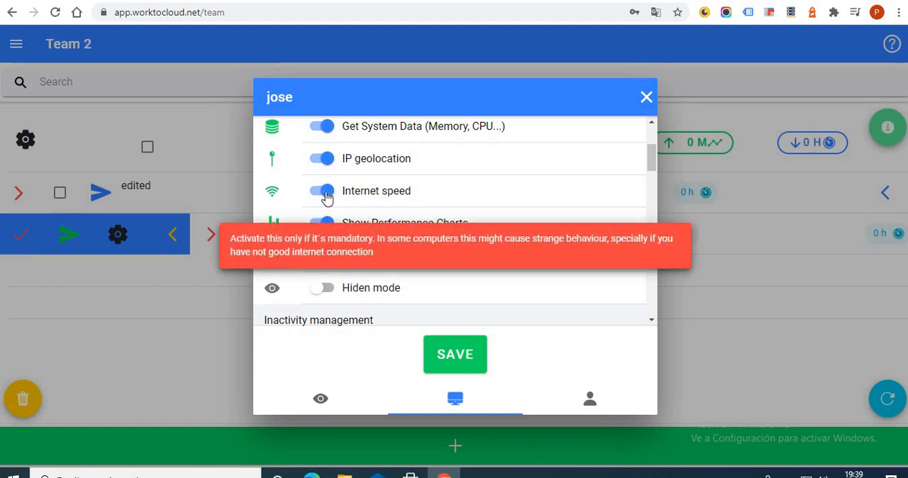
scroll(326, 198, "down", 1)
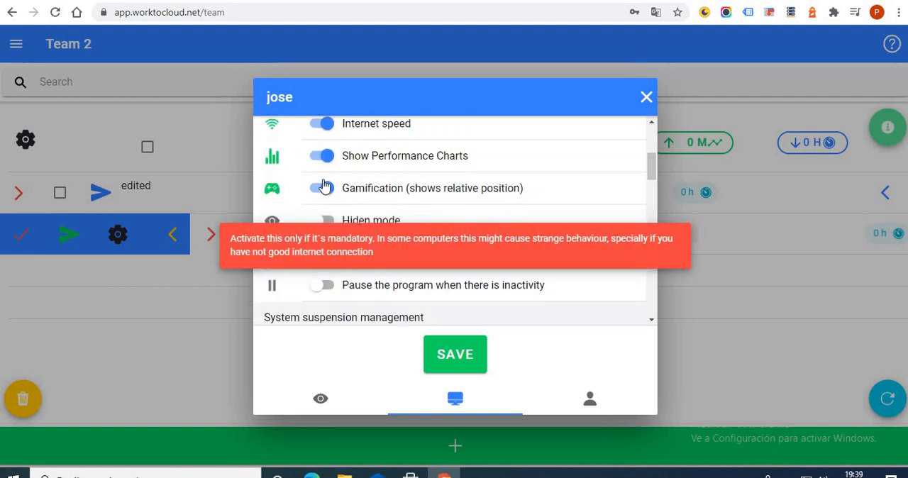
scroll(324, 134, "up", 1)
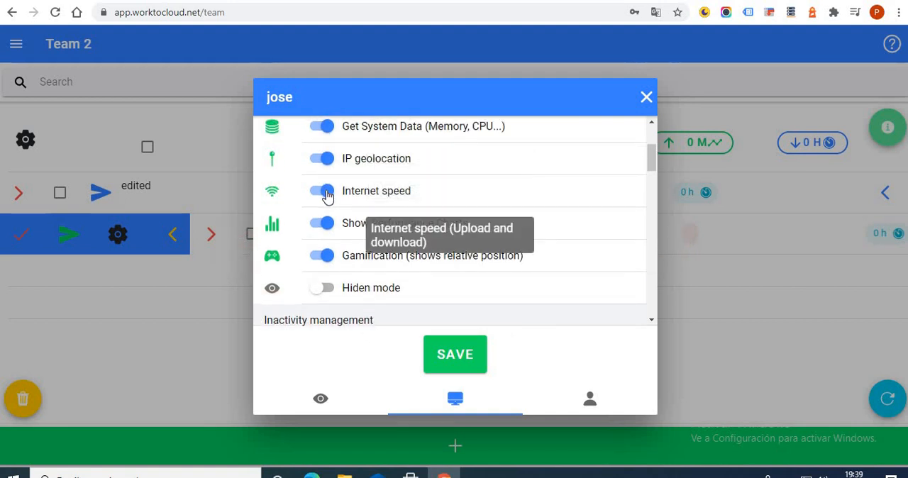
Switch Show Performance Charts and Gamification off and back on, and read their explanations.
left_click(327, 230)
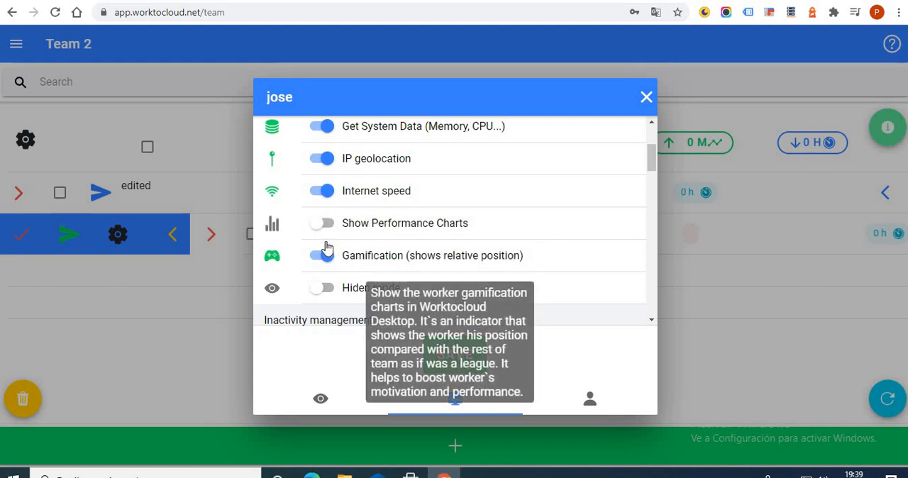
left_click(327, 253)
left_click(326, 229)
left_click(327, 253)
left_click(326, 233)
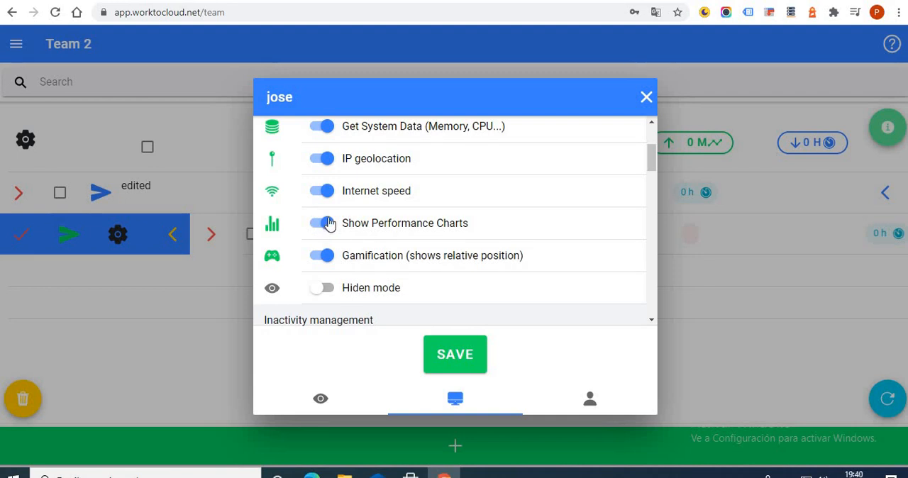
left_click(330, 256)
left_click(327, 256)
mouse_move(344, 230)
mouse_move(338, 261)
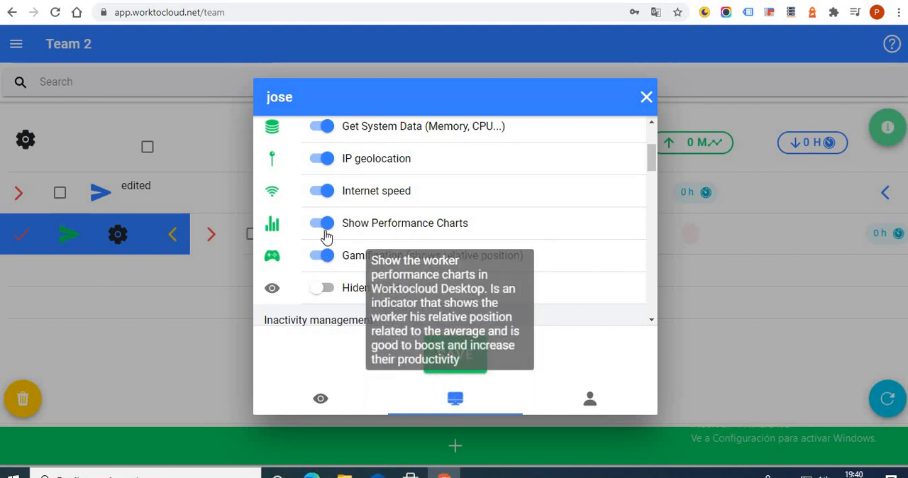
Read the explanation of Hiden mode and switch the setting on and back off.
scroll(324, 235, "down", 1)
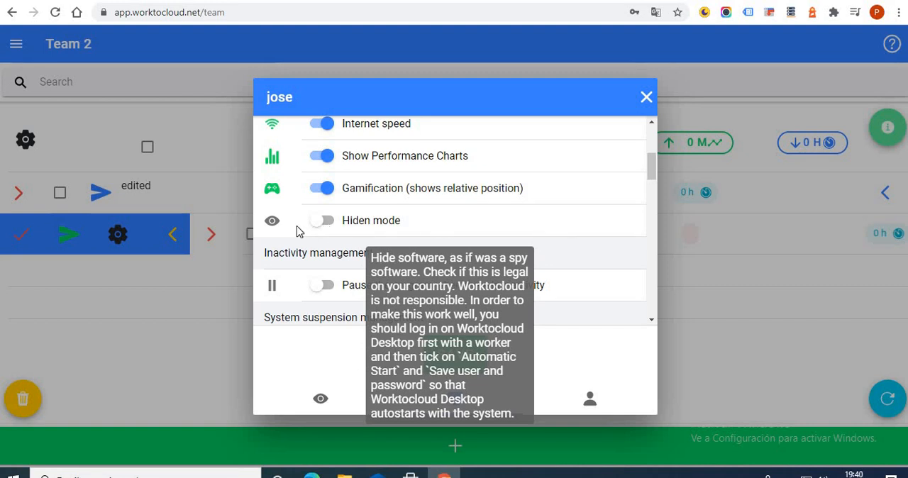
left_click(325, 225)
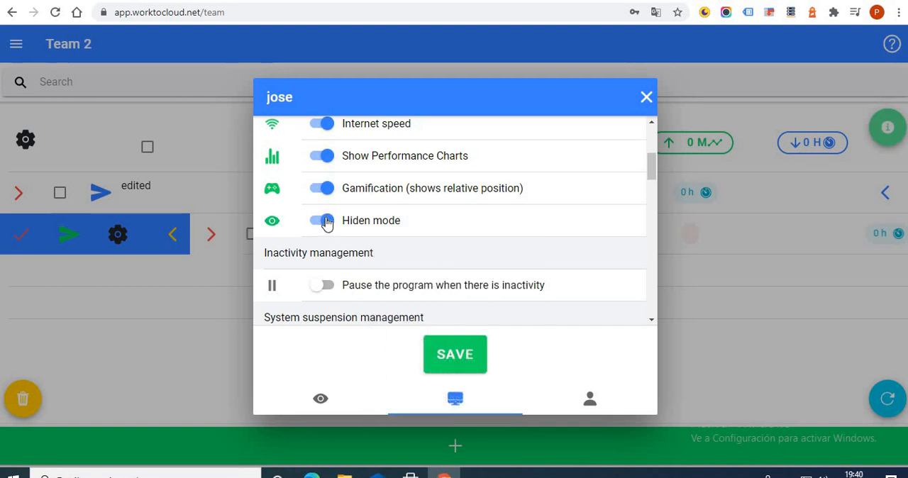
left_click(326, 222)
left_click(327, 222)
left_click(327, 222)
left_click(327, 222)
left_click(327, 222)
left_click(327, 222)
left_click(327, 222)
left_click(327, 222)
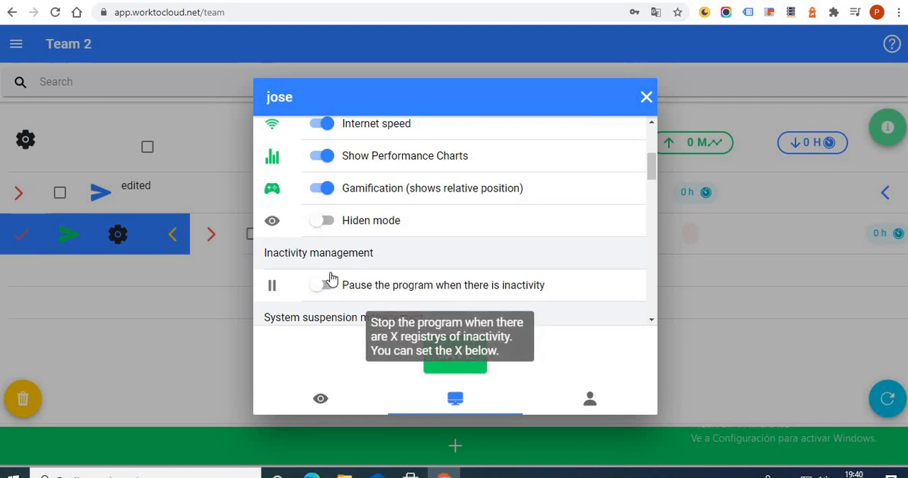
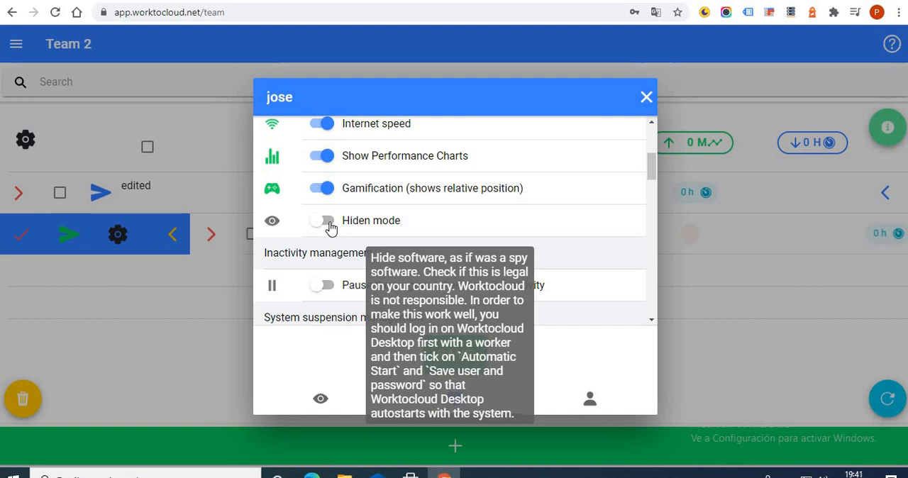
Turn on Hiden mode and Pause the program when there is inactivity for the team member.
left_click(325, 221)
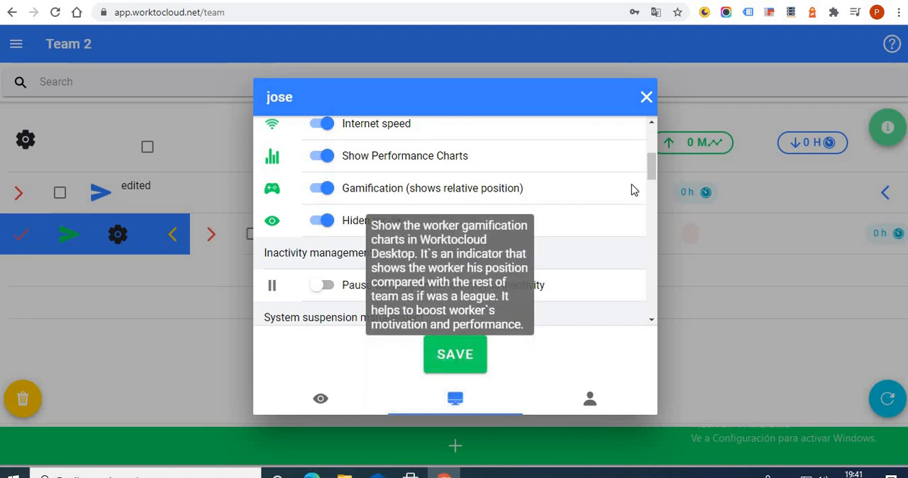
scroll(341, 277, "down", 1)
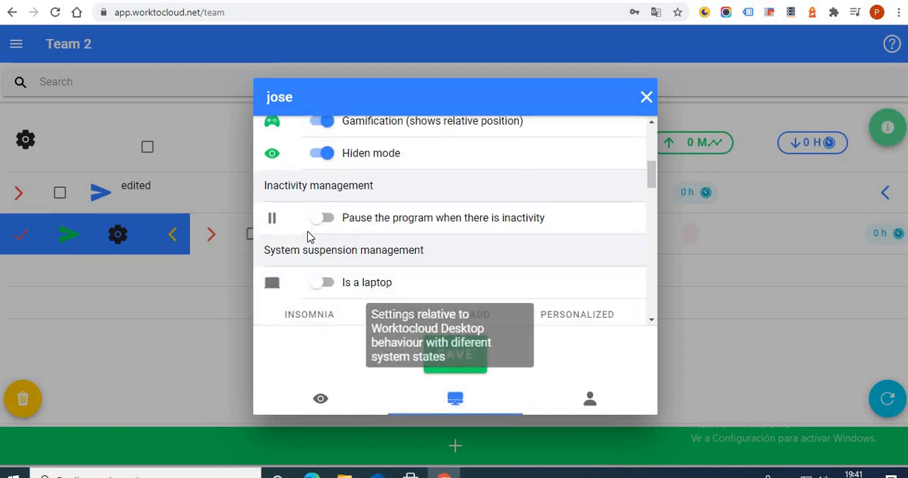
left_click(319, 217)
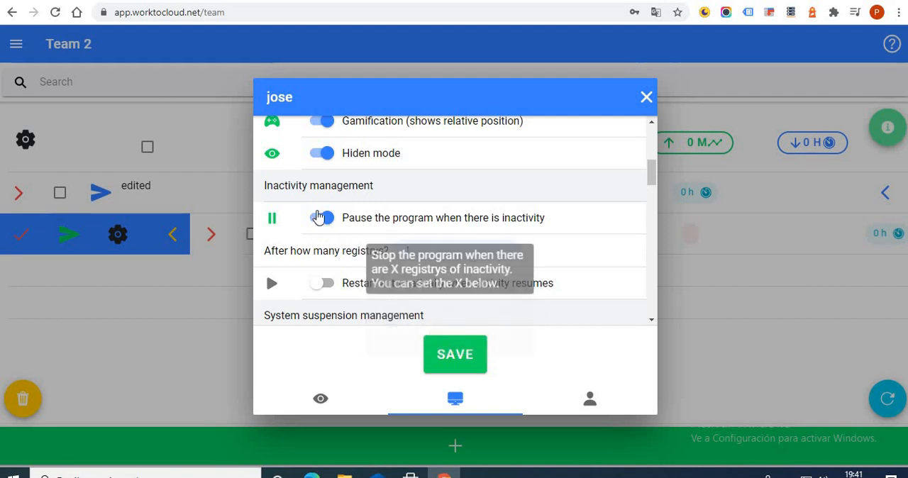
Turn on Restart automatically when activity resumes and set the number of inactive registrys before pausing to 2.
left_click(421, 254)
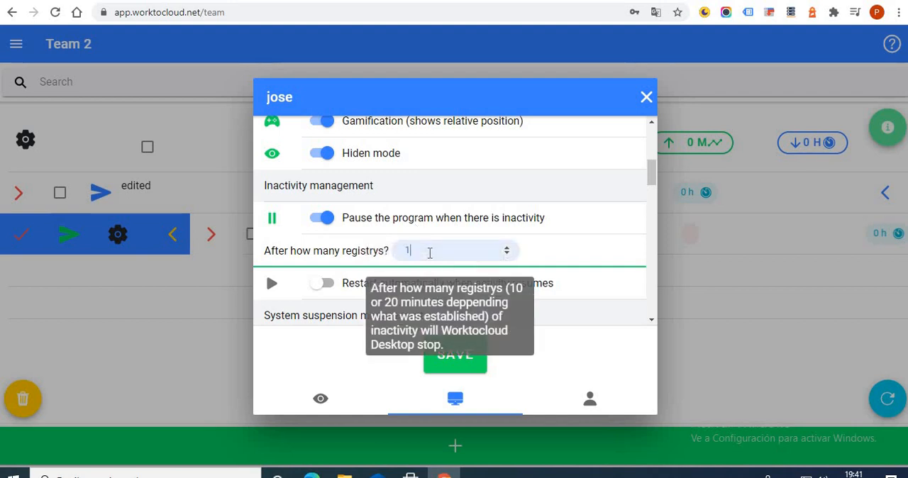
left_click(324, 285)
left_click(423, 252)
key("BackSpace")
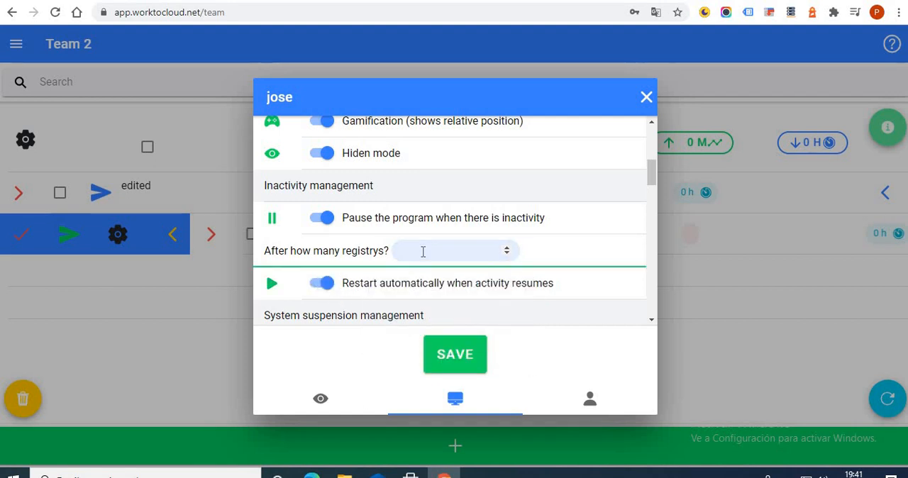
type("2")
Examine the Registrys every interval options that determine how long one registry lasts.
scroll(422, 252, "down", 6)
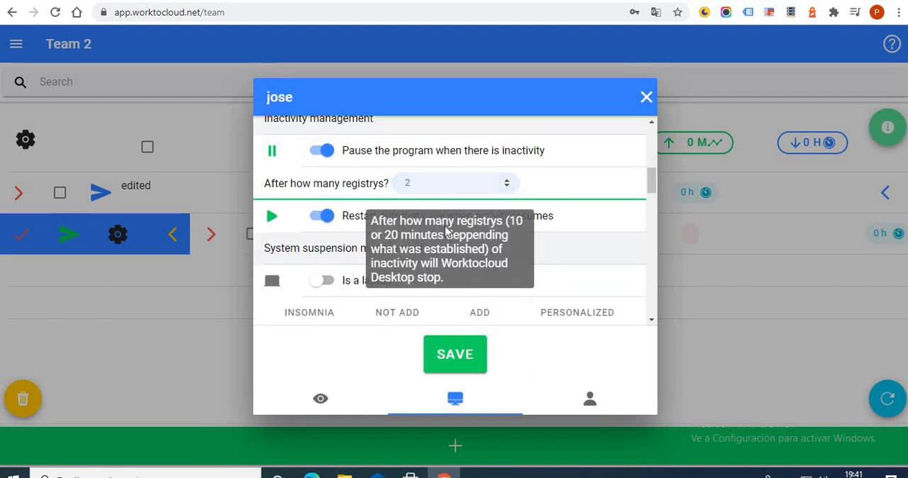
scroll(417, 246, "down", 3)
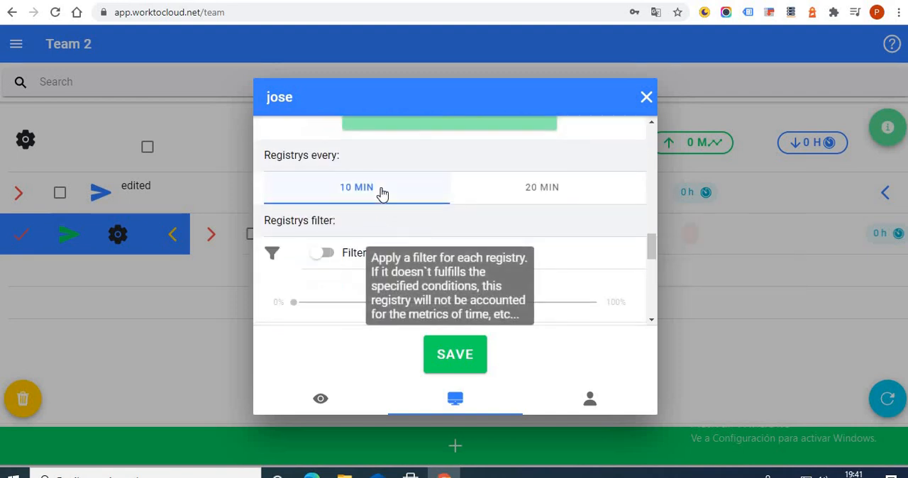
scroll(385, 205, "up", 1)
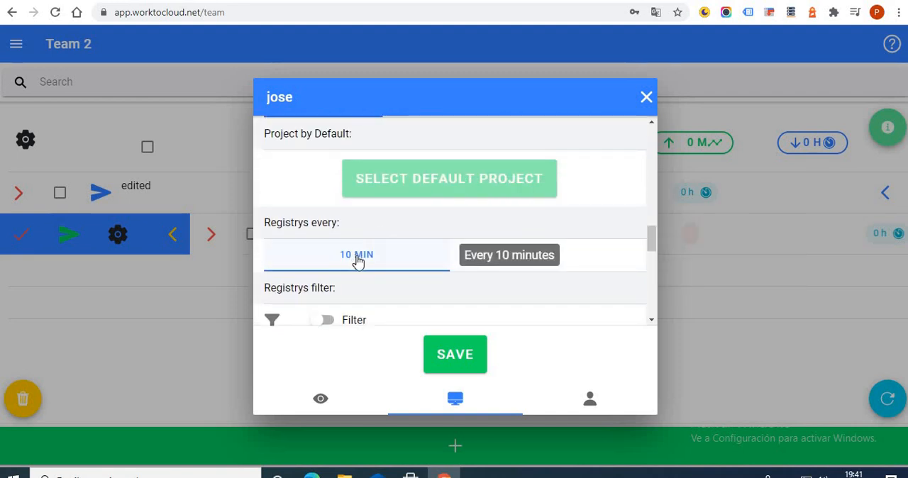
scroll(357, 261, "up", 6)
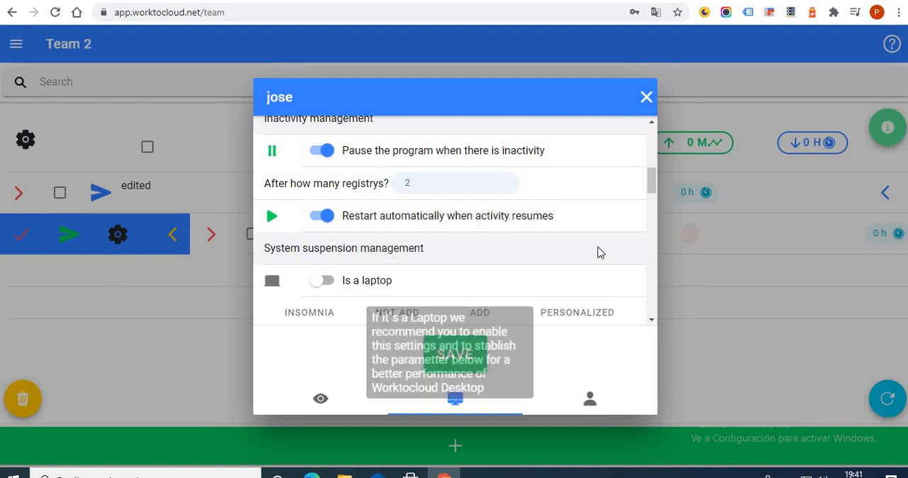
Switch automatic restart on resumed activity and the pause on inactivity off and back on.
left_click(328, 217)
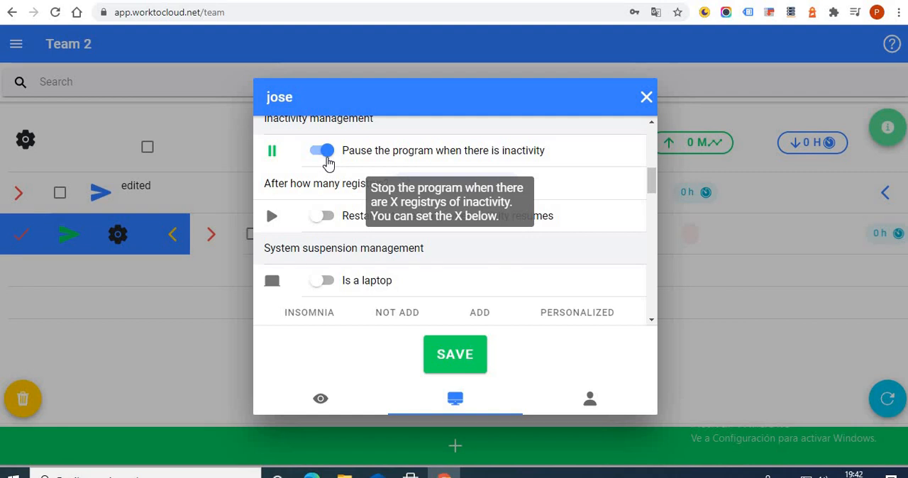
left_click(328, 162)
left_click(329, 163)
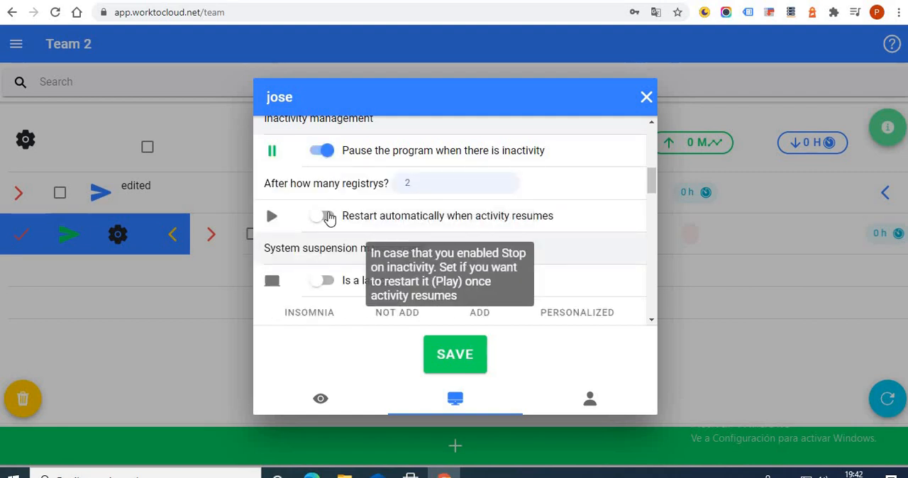
left_click(329, 218)
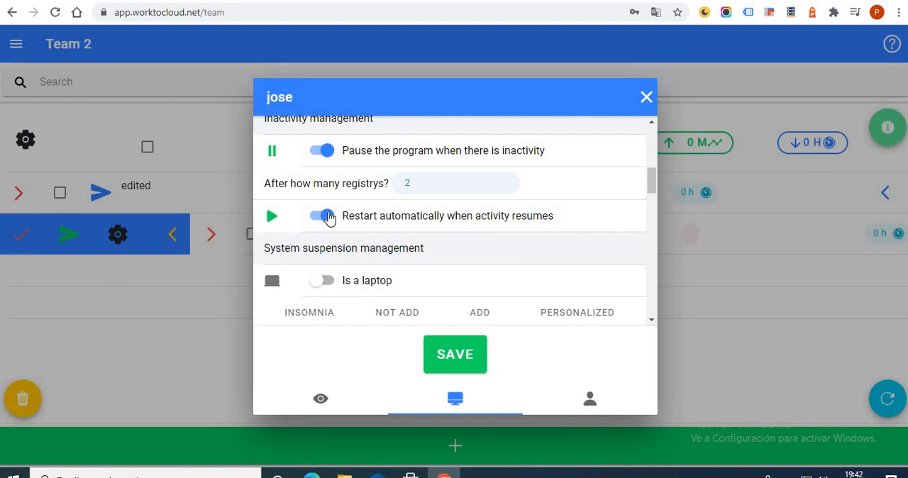
Set the number of inactive registrys before the program pauses to 1.
left_click(418, 183)
key("BackSpace")
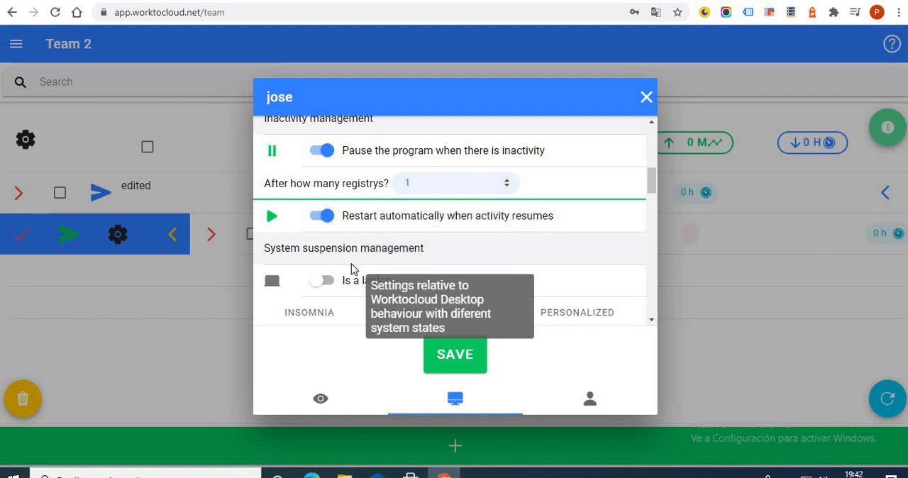
Turn on Is a laptop under System suspension management.
scroll(334, 269, "down", 1)
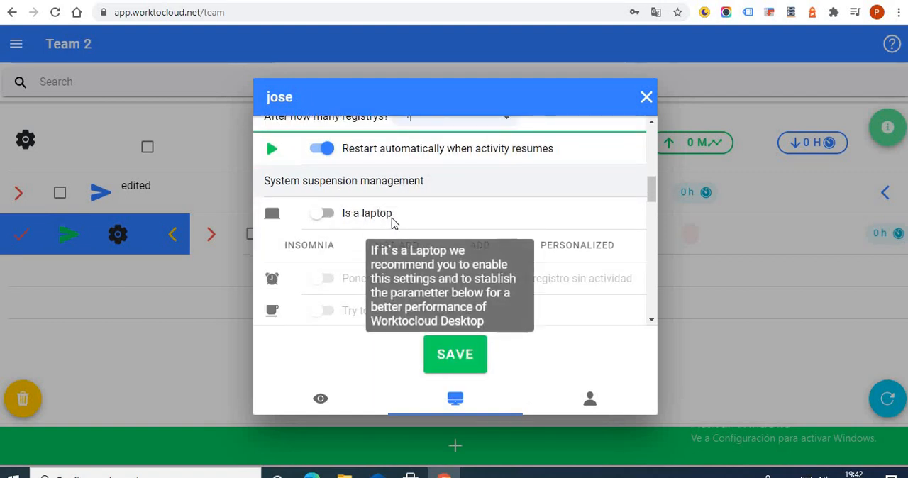
left_click(323, 213)
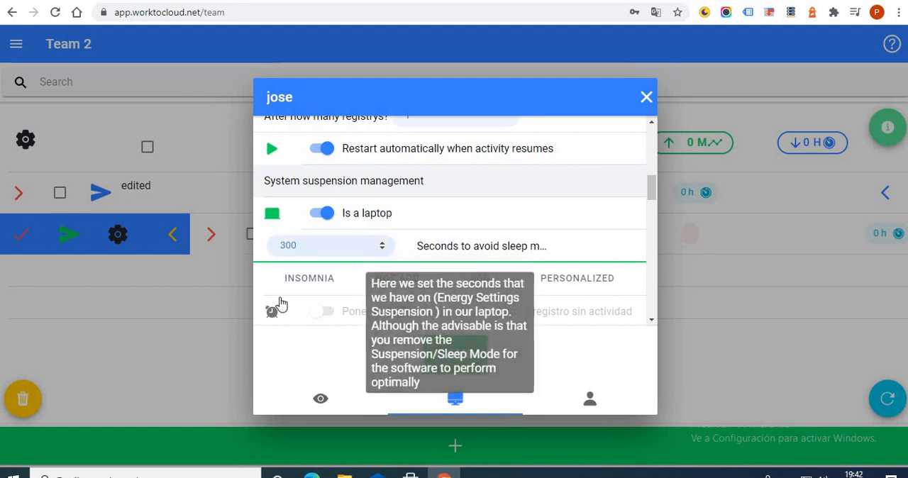
Search Windows for "suspe", view the screen turn-off time choices in the power and sleep settings, and return to the Worktocloud page.
left_click(163, 473)
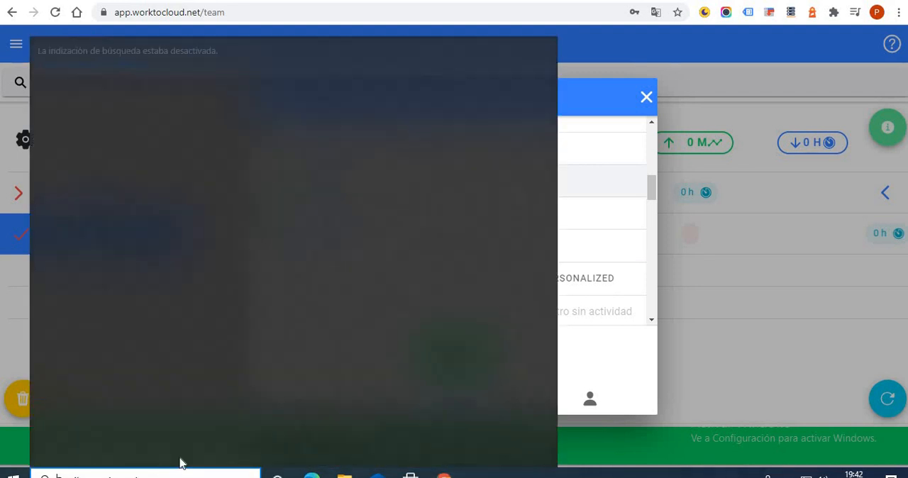
type("suspe")
key("Return")
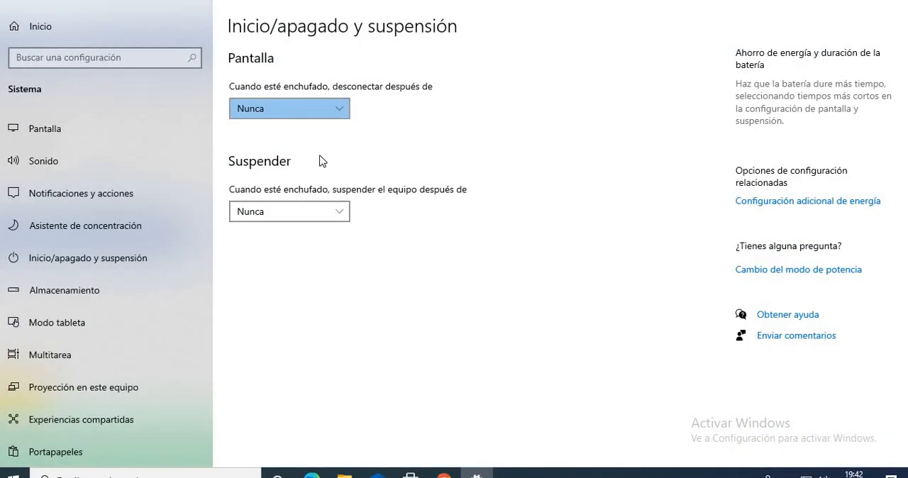
left_click(342, 114)
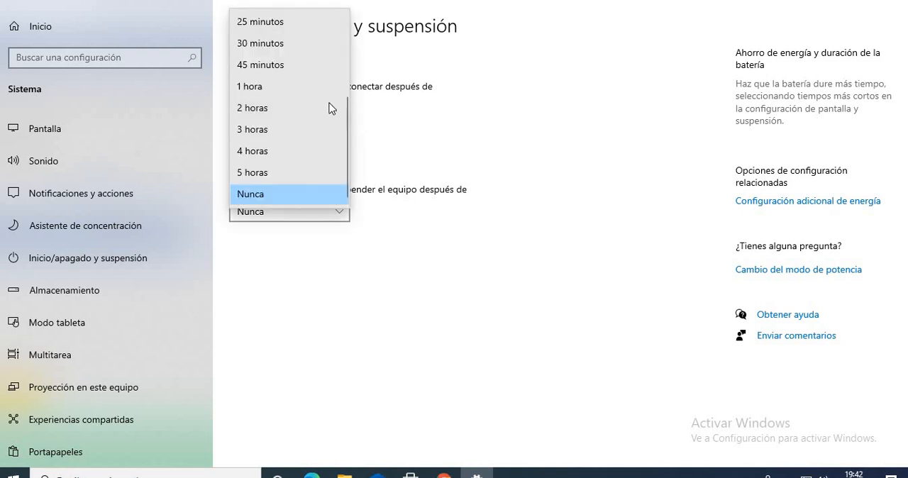
scroll(318, 120, "up", 1)
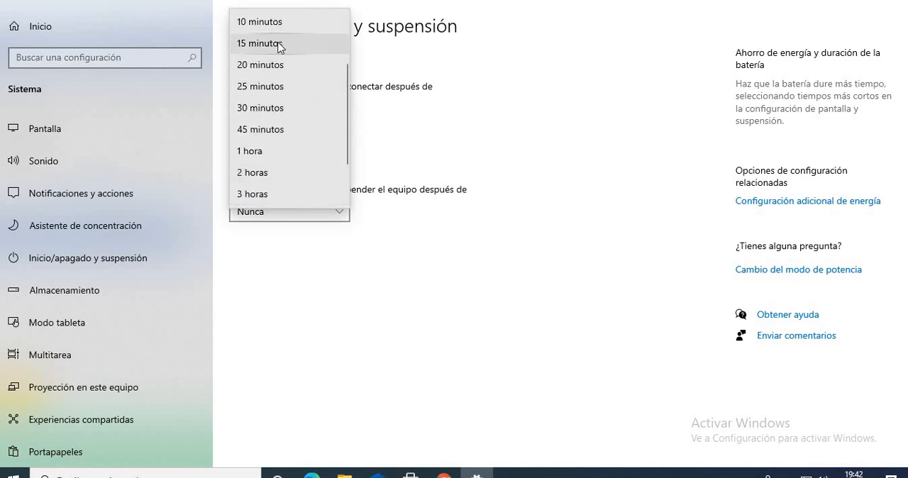
left_click(444, 473)
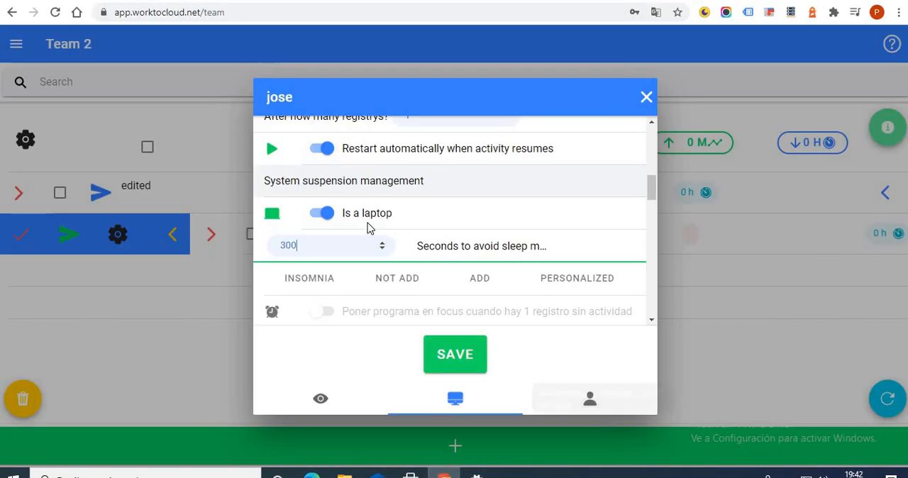
Read the explanations of the Seconds to avoid sleep mode value and the Insomnia option.
mouse_move(326, 253)
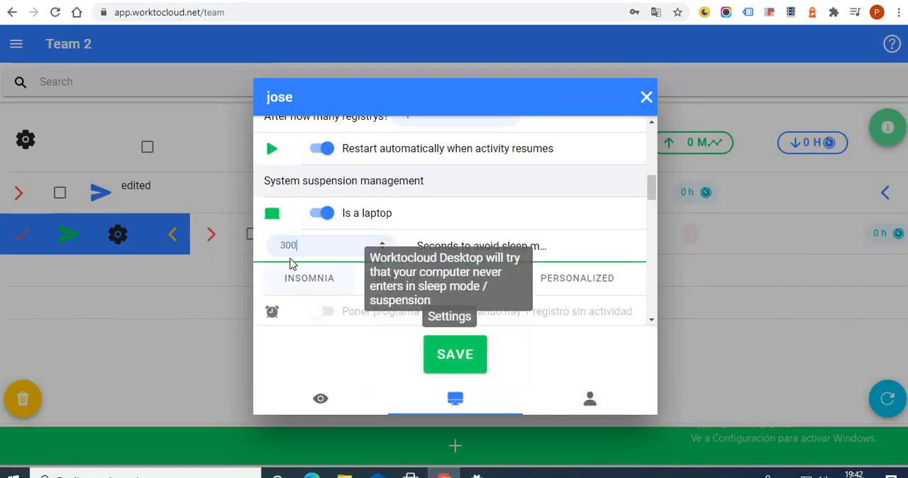
scroll(332, 220, "down", 1)
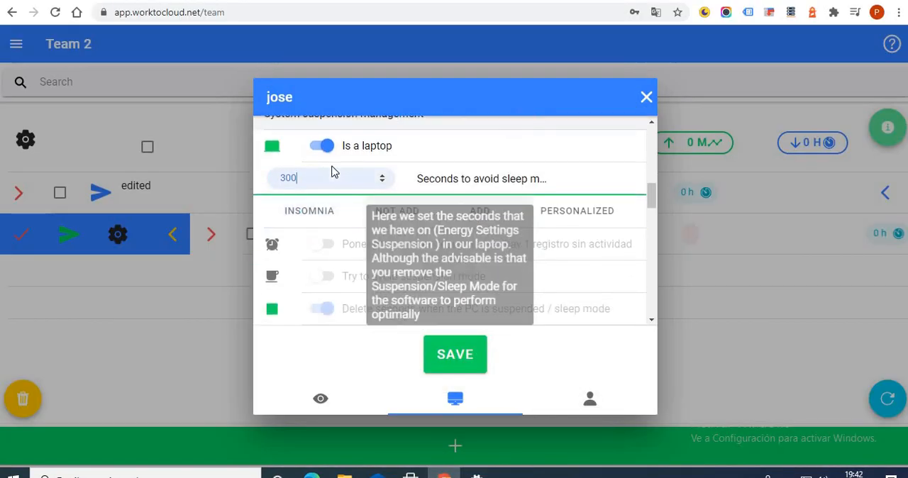
scroll(369, 231, "up", 2)
scroll(389, 236, "down", 1)
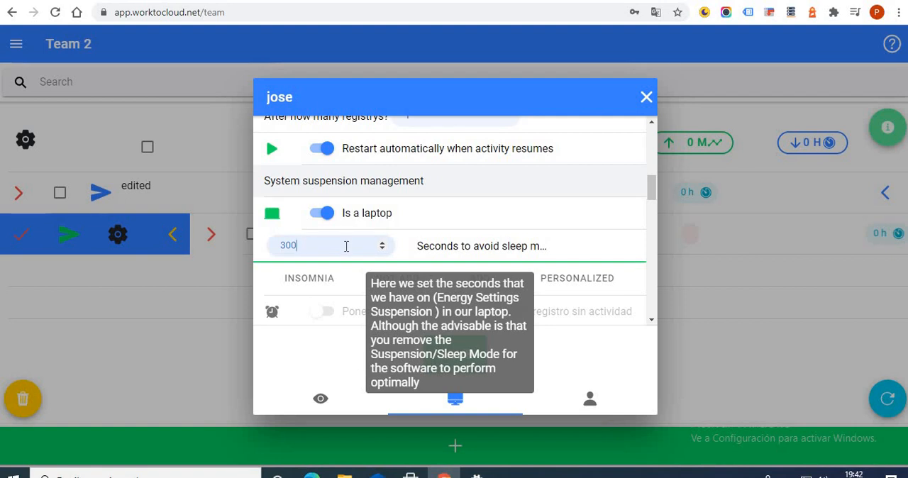
mouse_move(322, 225)
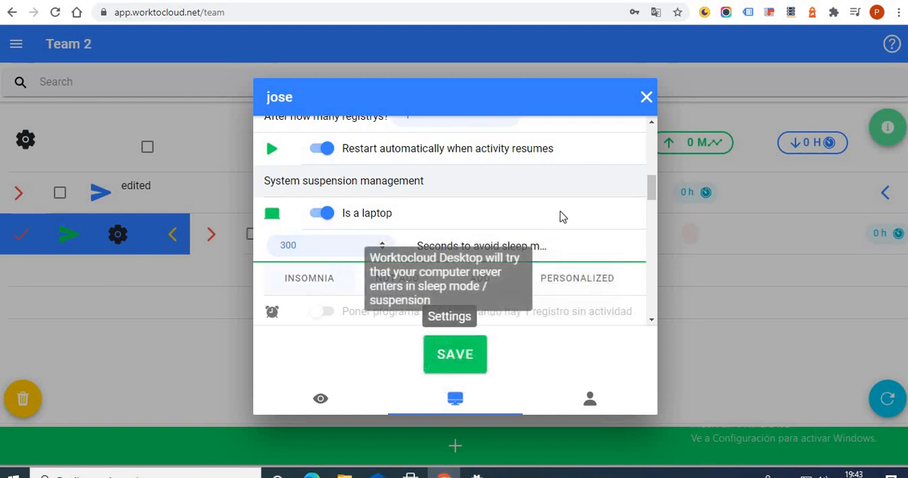
Try the Insomnia, Not Add, Add and Personalized presets of the system suspension management.
scroll(654, 215, "down", 3)
scroll(654, 214, "up", 2)
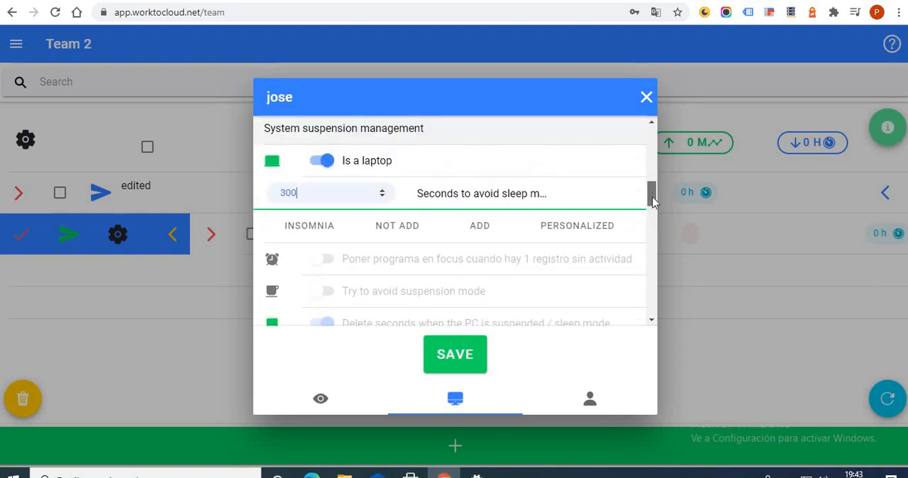
left_click(338, 235)
left_click(421, 235)
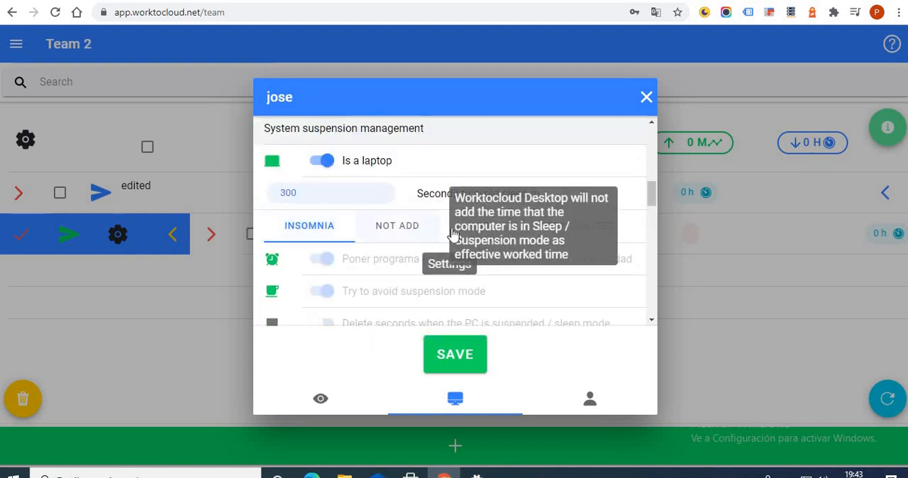
left_click(493, 236)
left_click(568, 235)
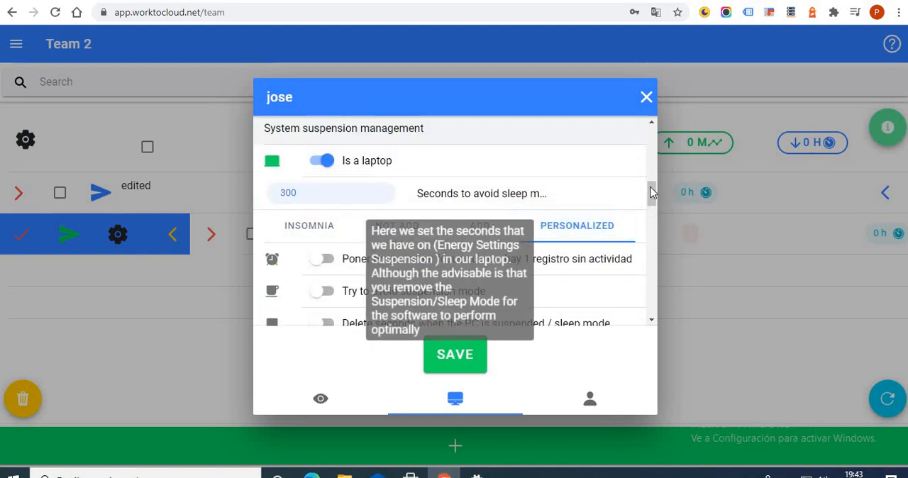
Examine the individual suspension options and their explanations under the Personalized preset.
scroll(646, 201, "down", 1)
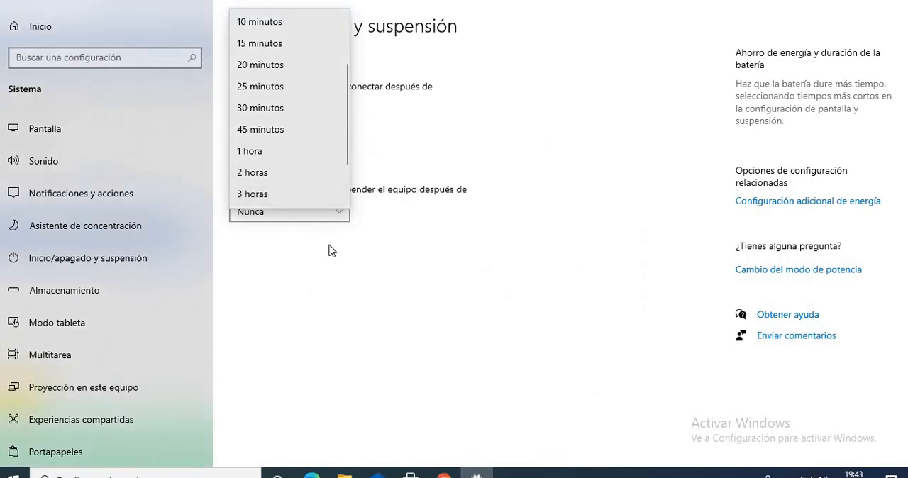
left_click(330, 250)
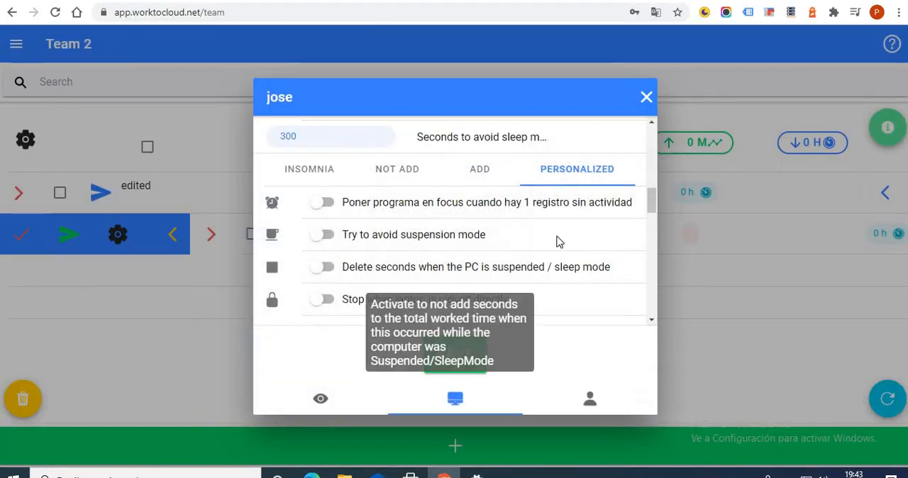
mouse_move(653, 191)
left_mouse_down()
mouse_move(652, 183)
mouse_move(653, 190)
left_mouse_up()
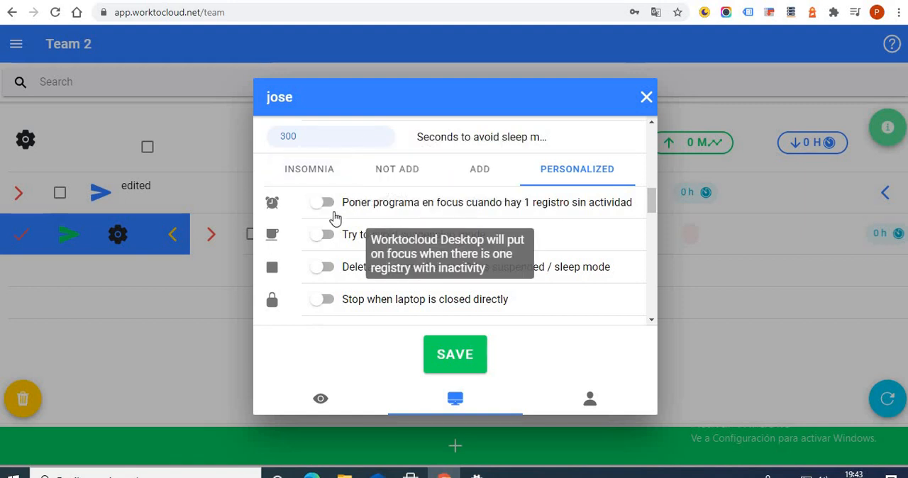
Select the Insomnia suspension preset and review the options it enables.
left_click(348, 177)
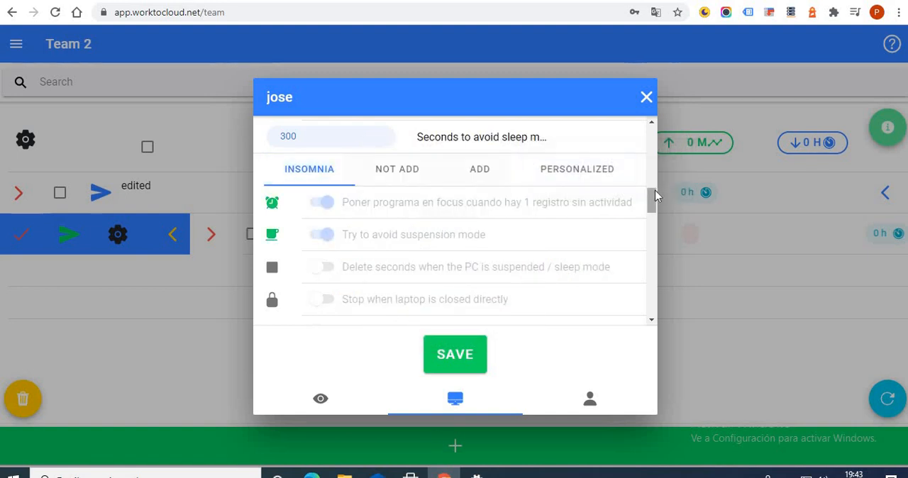
left_click_drag(656, 195, 655, 199)
left_click(474, 473)
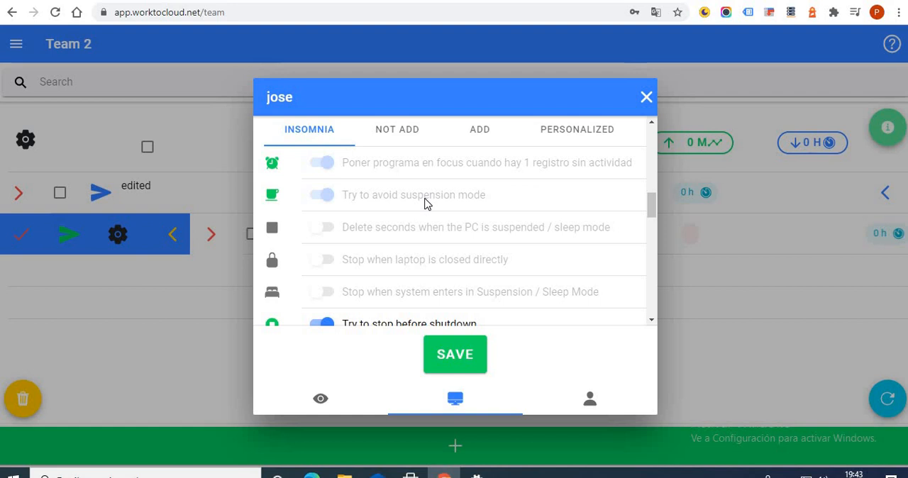
Review the Not Add suspension preset, switch to the Add preset and read its explanation.
left_click(399, 134)
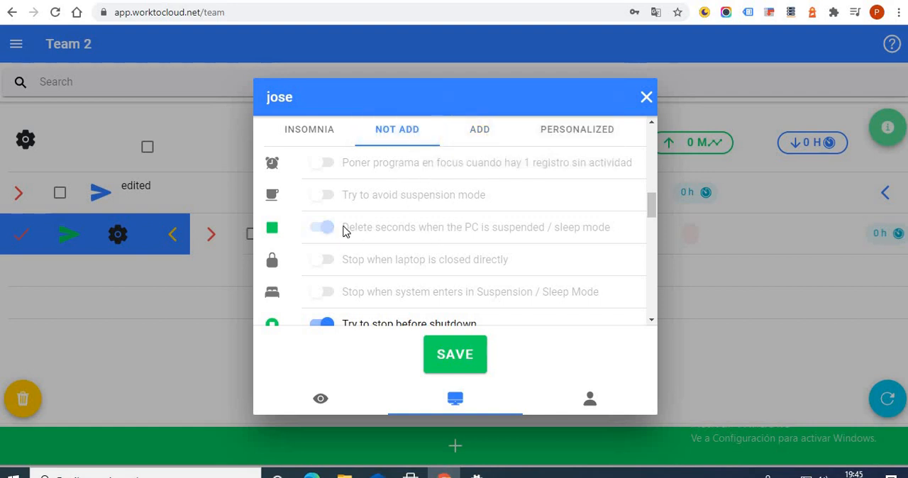
left_click(459, 134)
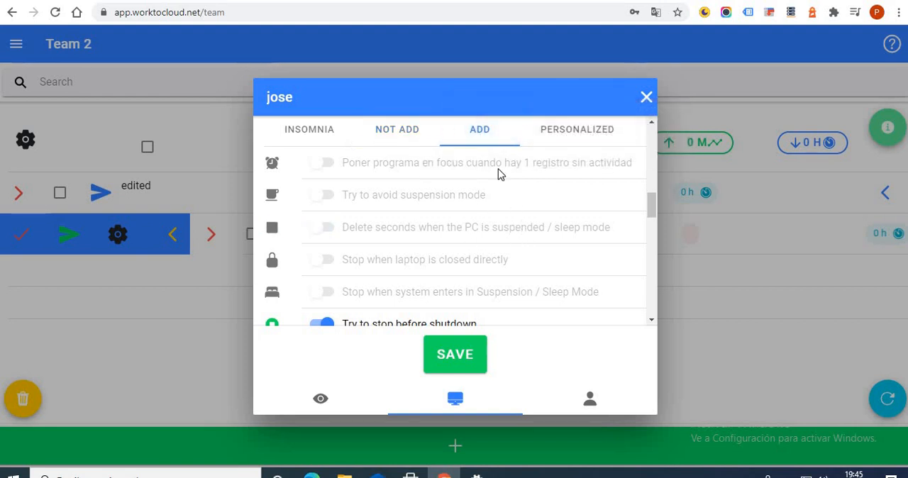
mouse_move(482, 143)
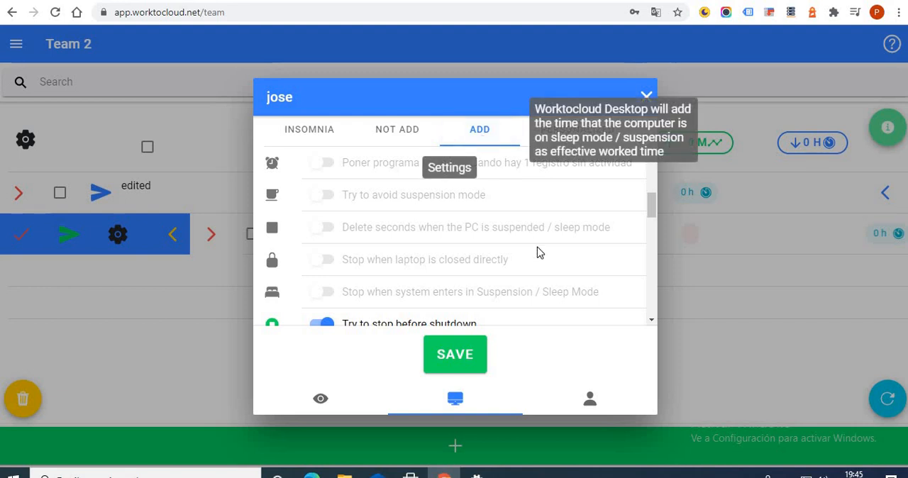
Review the Not Add preset, switch suspension management to Personalized, and try its delete-seconds and avoid-suspension options on and off.
left_click(419, 130)
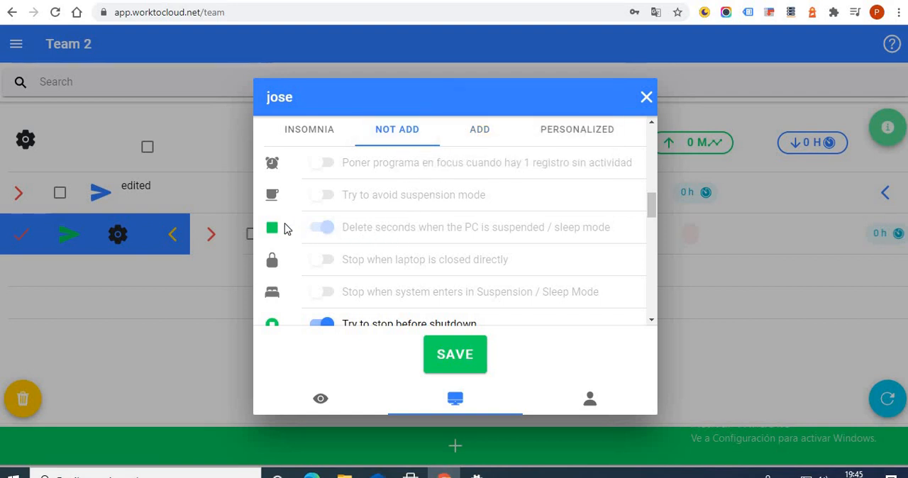
left_click(462, 135)
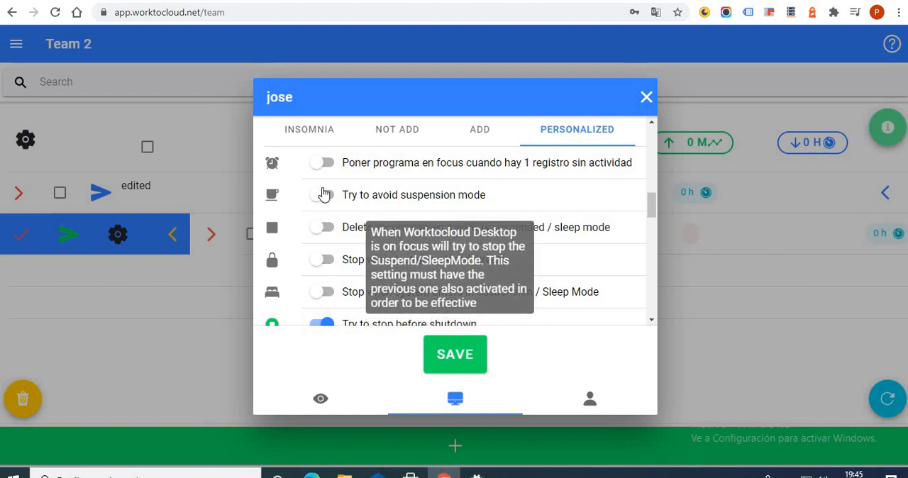
left_click(324, 227)
left_click(323, 199)
left_click(324, 226)
left_click(324, 197)
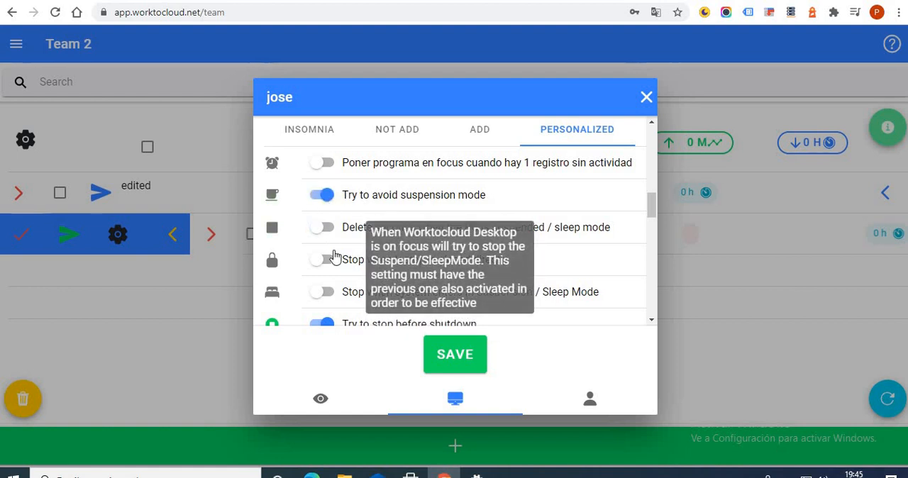
Enable stopping when the laptop is closed directly and when the system enters Suspension / Sleep Mode.
left_click(327, 259)
scroll(452, 218, "down", 1)
scroll(369, 241, "up", 2)
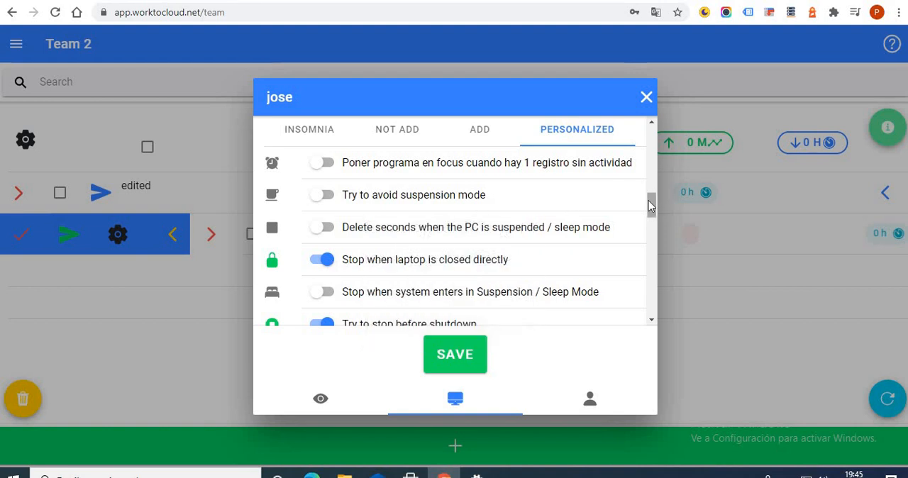
left_click_drag(653, 203, 653, 208)
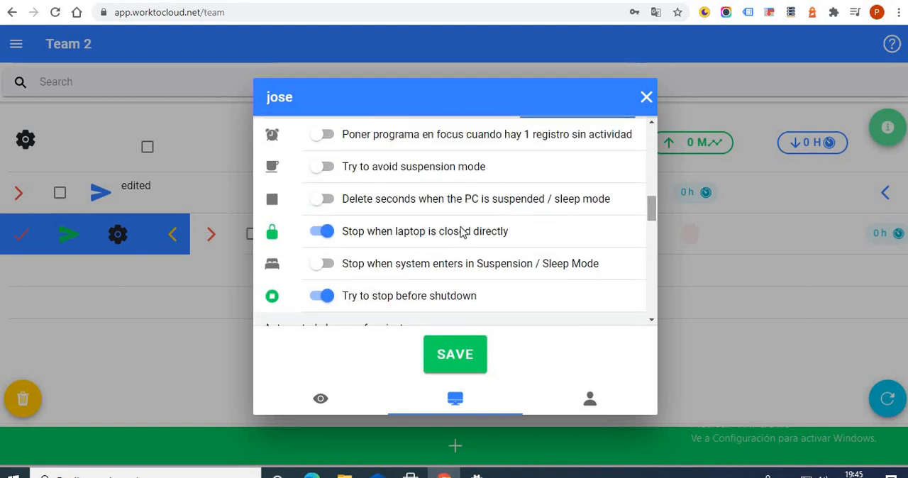
left_click(329, 269)
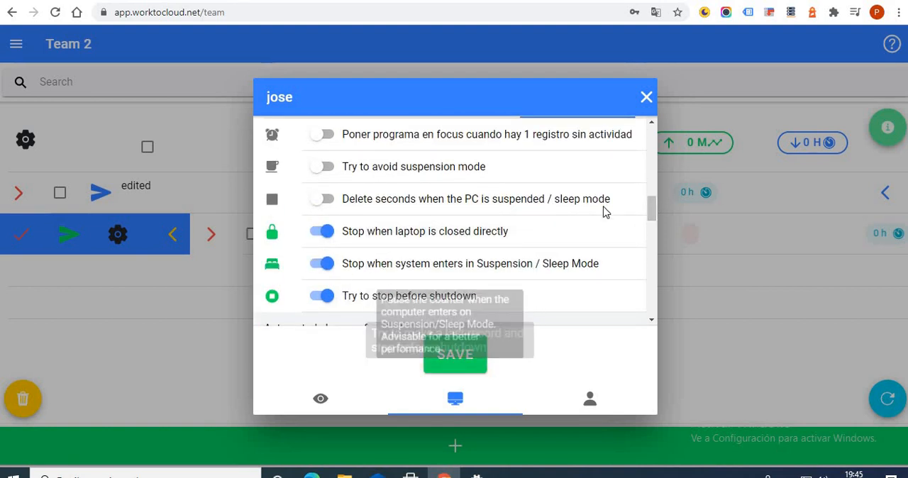
Examine the explanations of the personalized options for stopping on laptop closure and on suspension.
scroll(652, 211, "up", 1)
left_click_drag(653, 210, 653, 210)
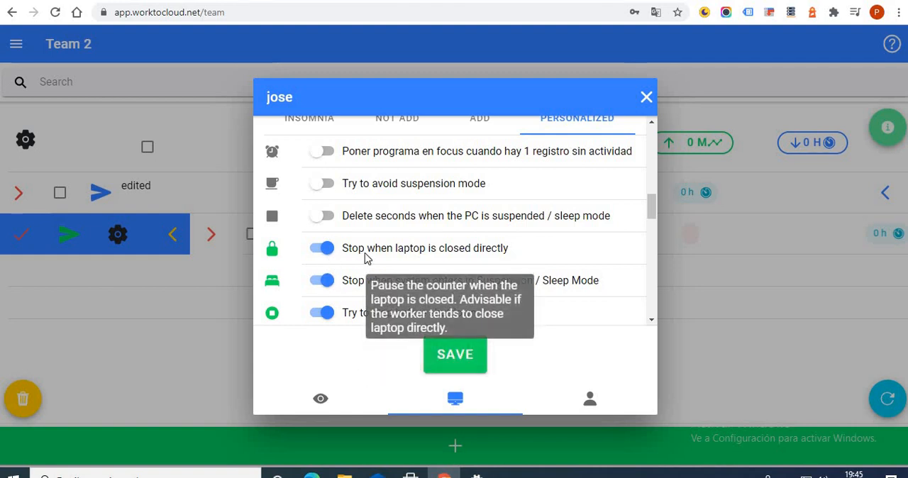
scroll(651, 199, "up", 2)
scroll(651, 202, "down", 2)
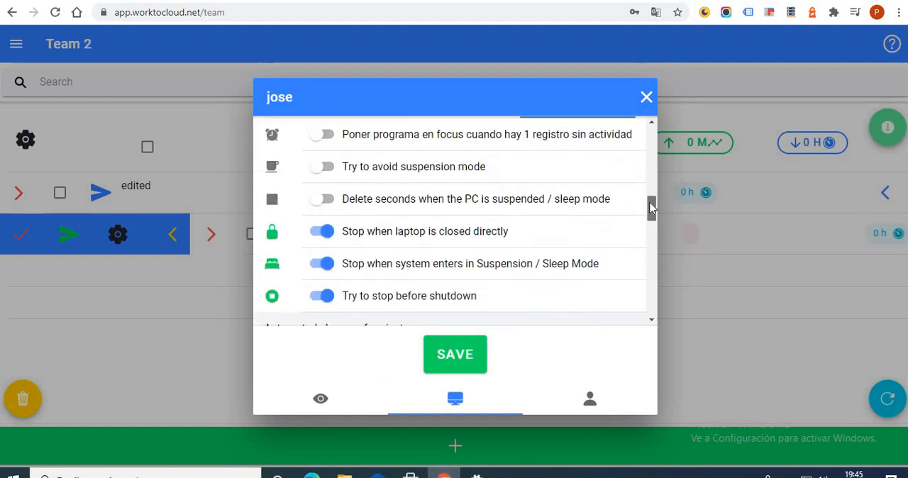
scroll(650, 203, "up", 2)
scroll(646, 204, "down", 2)
scroll(645, 205, "up", 1)
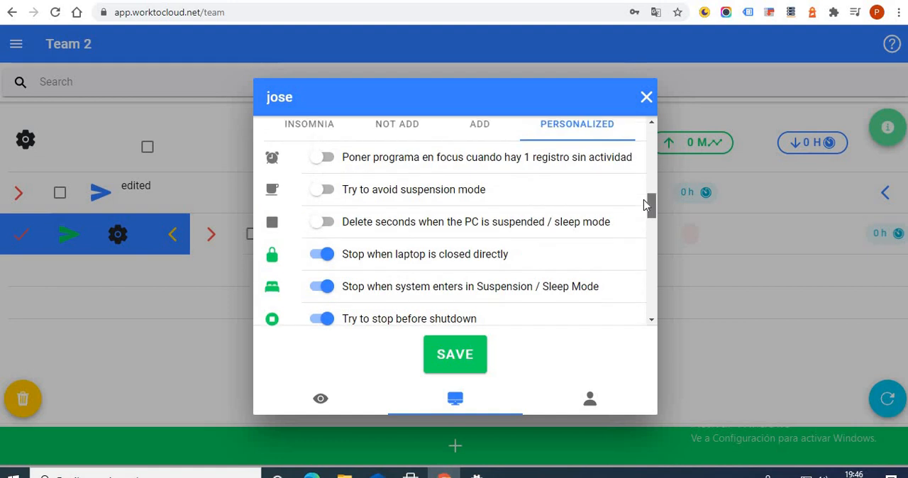
mouse_move(572, 285)
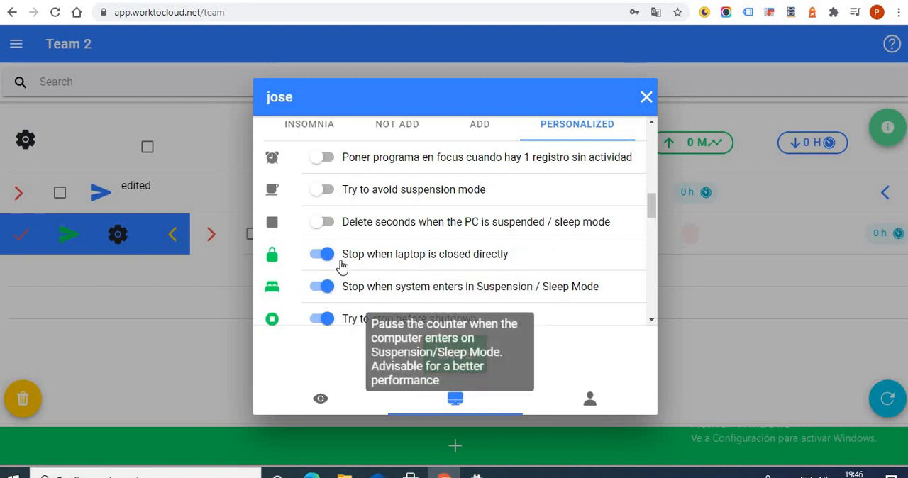
Try the Default mode with its default project selection for the automated change of projects, and choose Previous instead.
left_click_drag(651, 204, 617, 234)
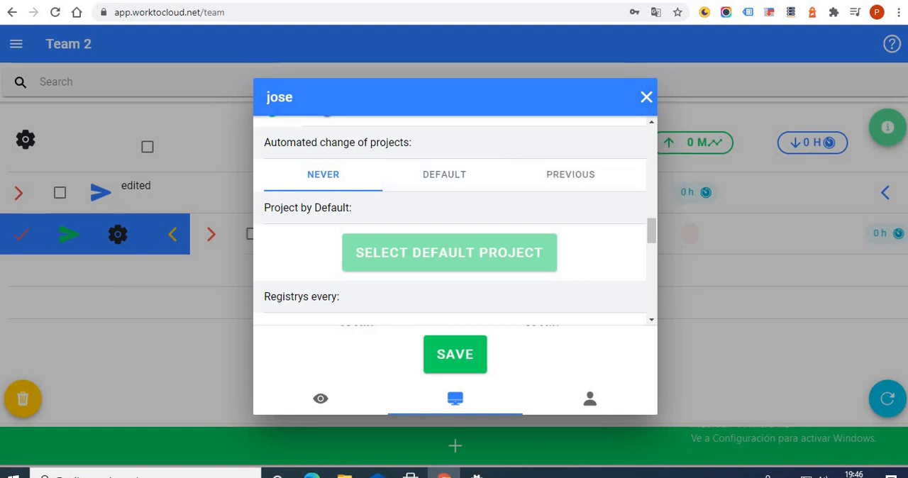
left_click(419, 183)
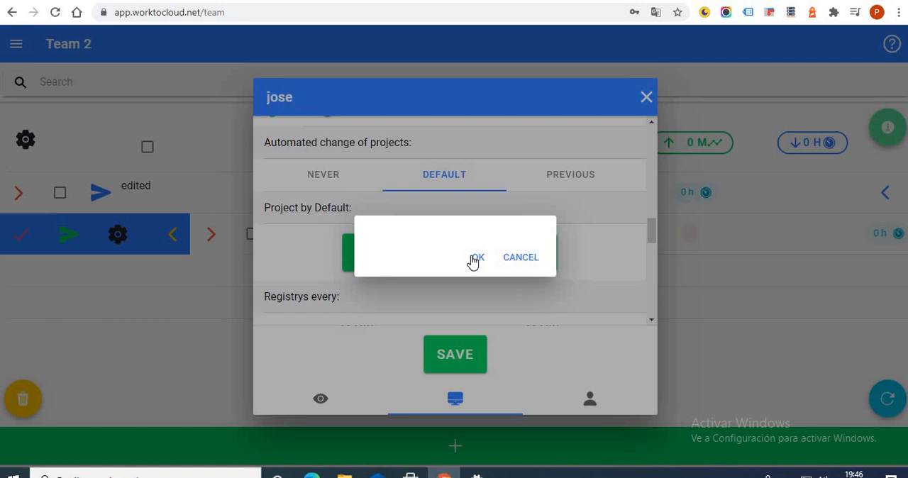
left_click(474, 259)
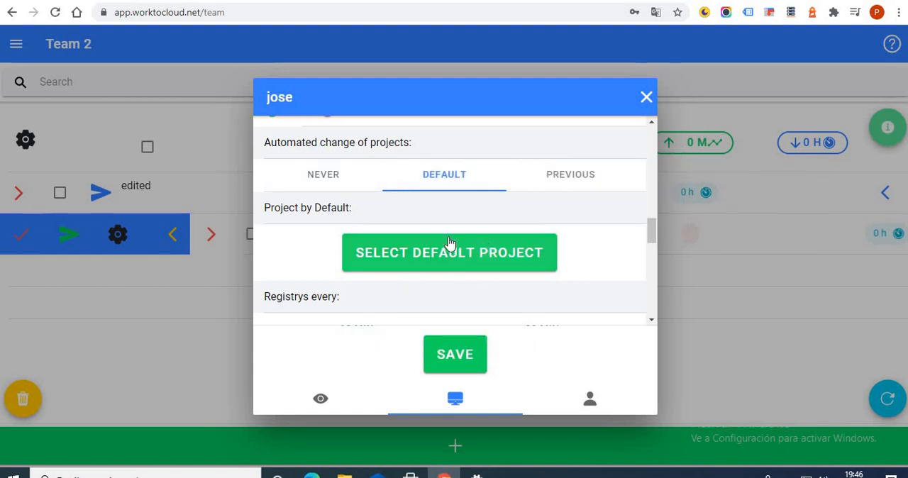
left_click(562, 180)
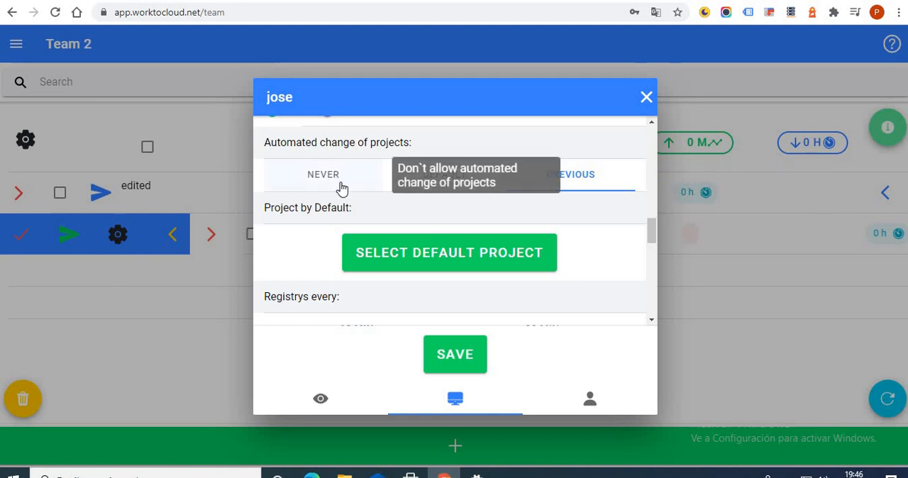
Alternate the registry interval between 10 and 20 minutes and leave it at 10 minutes.
scroll(402, 229, "down", 2)
left_click(371, 203)
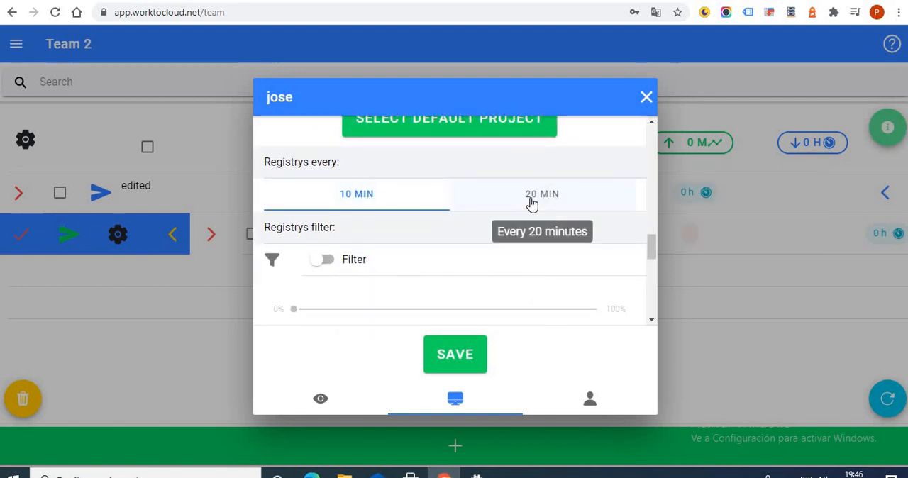
left_click(531, 204)
left_click(418, 209)
left_click(460, 212)
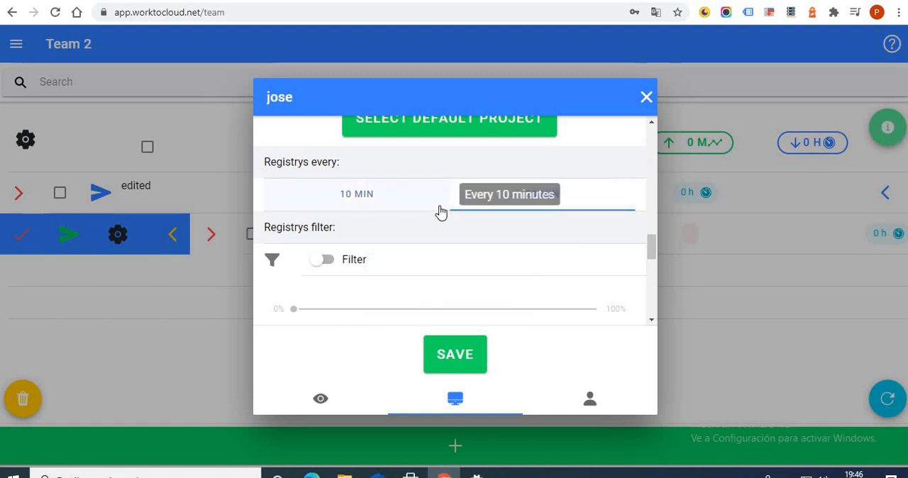
left_click(438, 209)
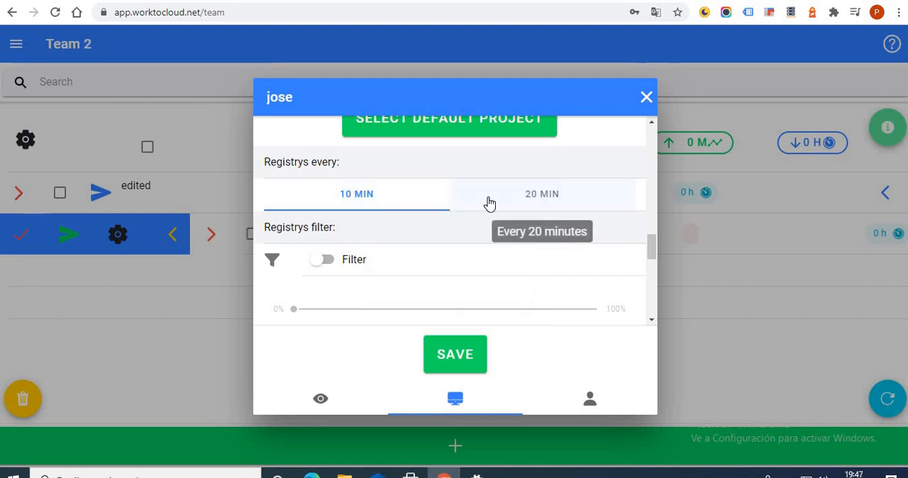
left_click(486, 204)
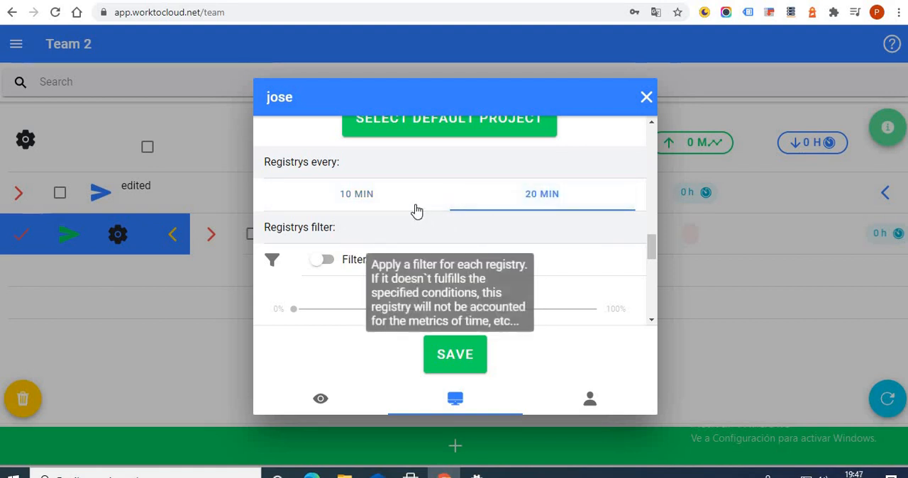
left_click(445, 213)
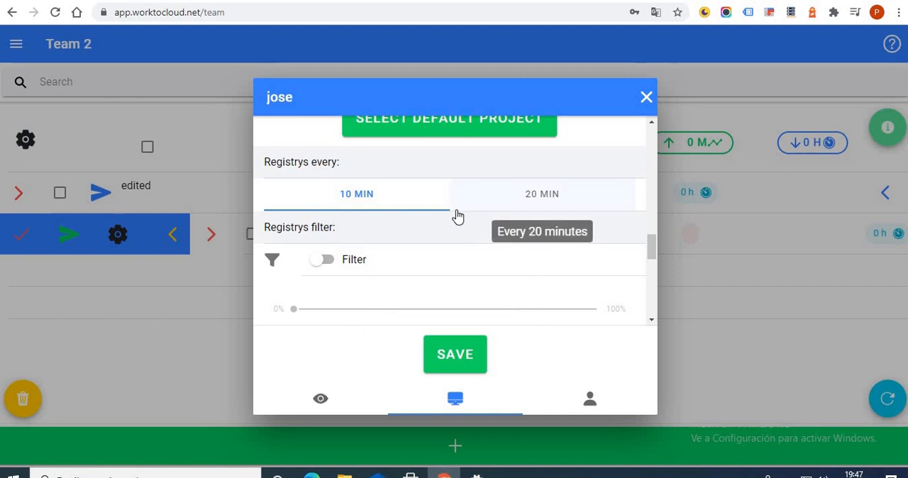
left_click(479, 205)
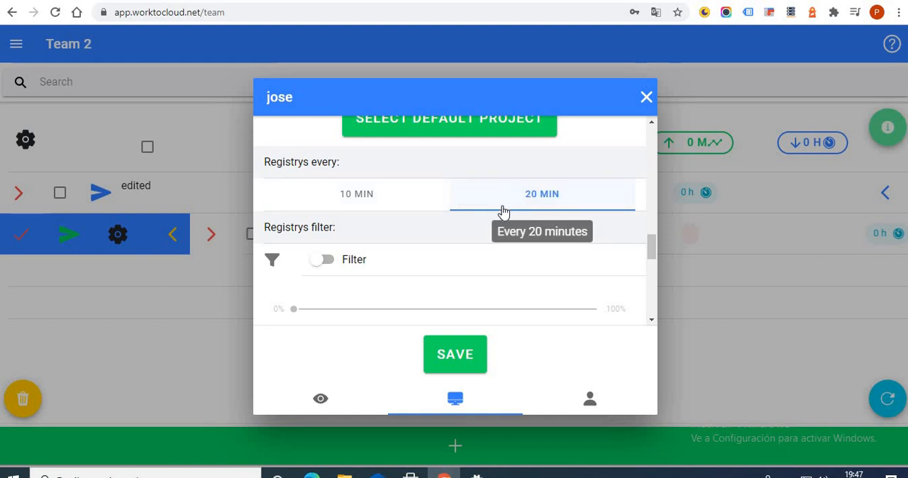
left_click(426, 204)
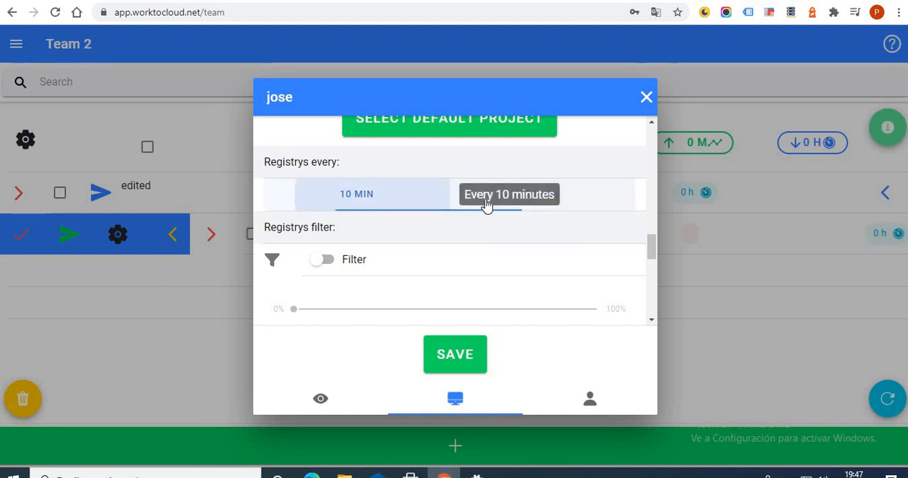
Try the registry filter with a minimum required activity of 37 %, and reset it to 0 % with the filter off.
scroll(461, 242, "down", 1)
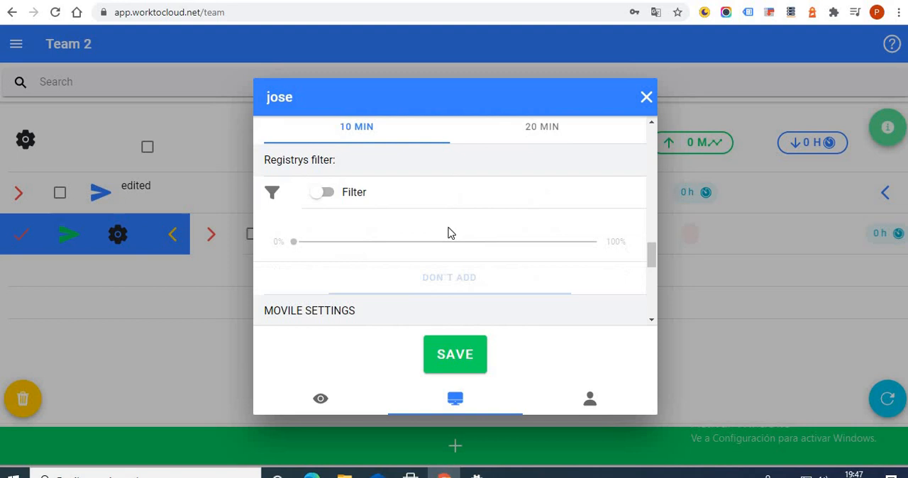
left_click(322, 193)
mouse_move(417, 231)
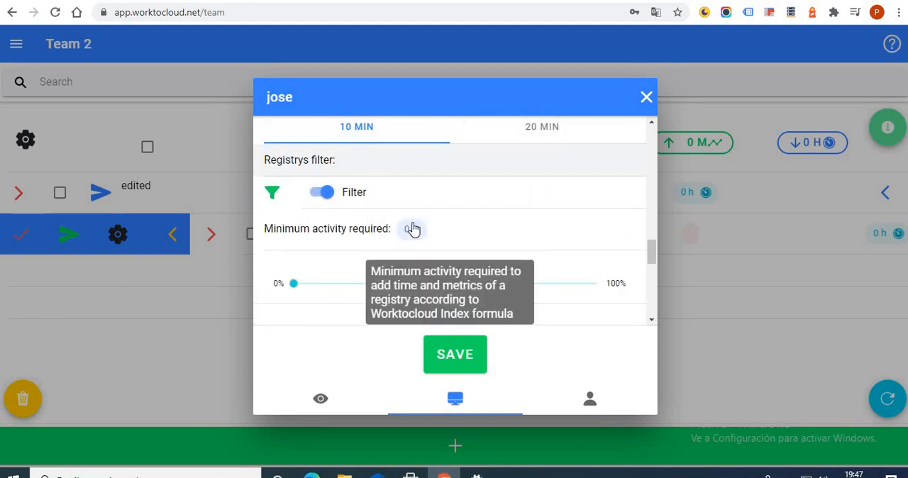
left_click_drag(297, 283, 406, 284)
left_click_drag(655, 255, 653, 261)
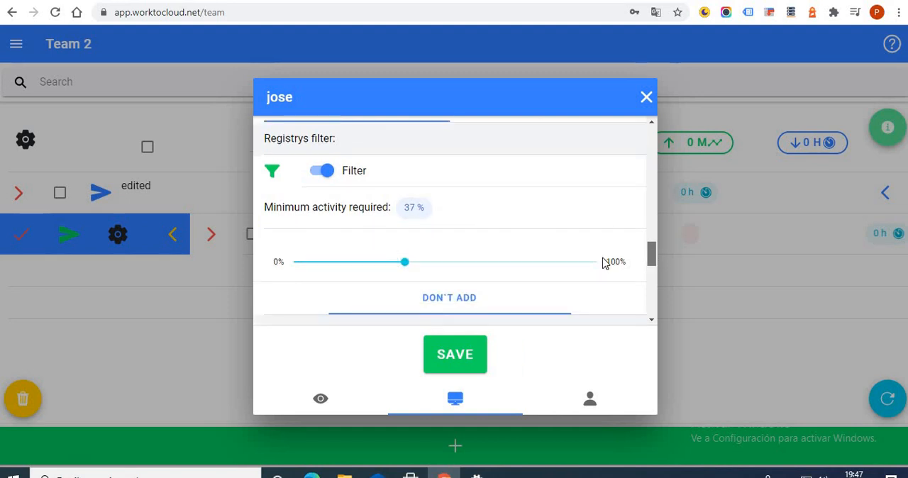
mouse_move(405, 213)
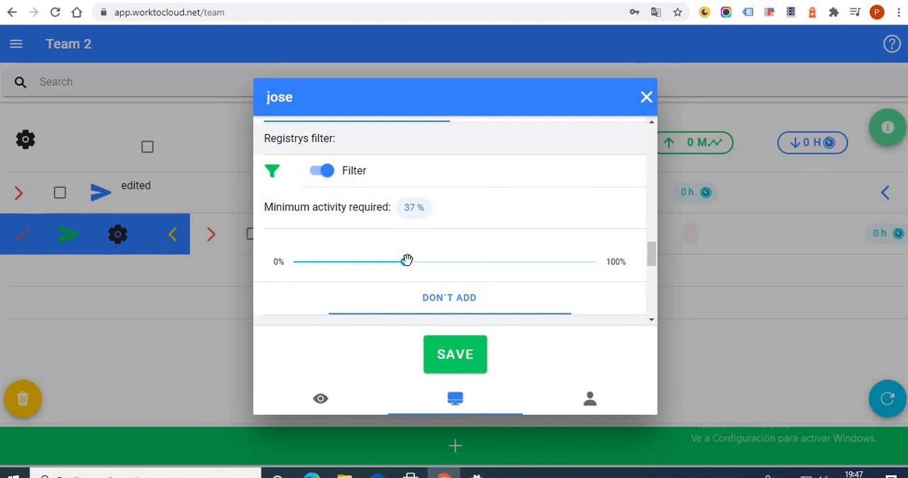
left_click_drag(407, 260, 284, 262)
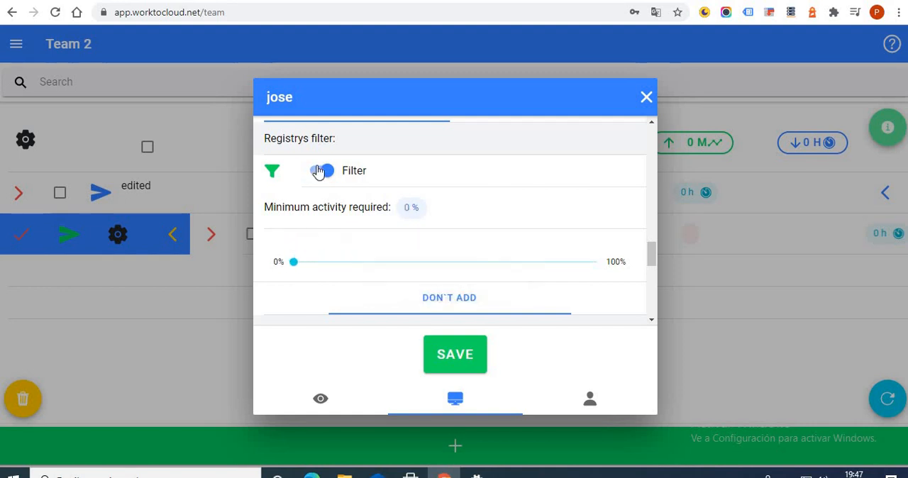
left_click(321, 172)
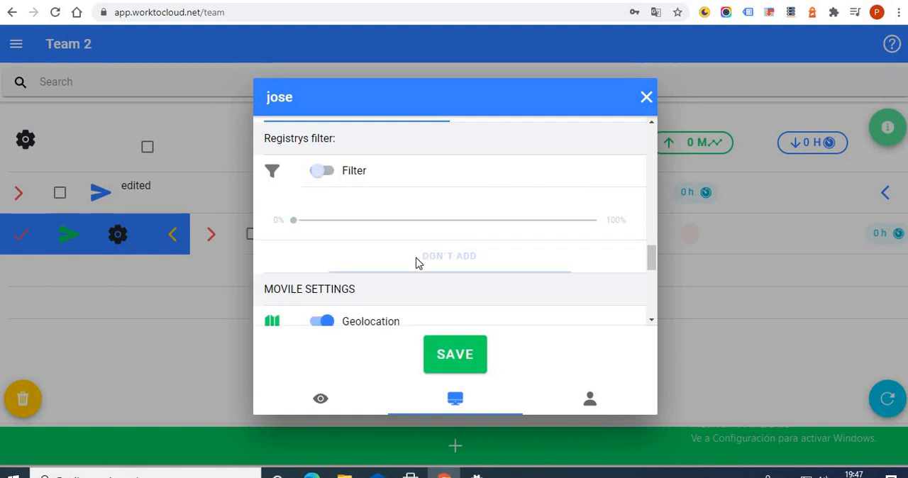
Enable the registry filter and try different minimum required activity levels, returning to 8 %.
left_click(327, 173)
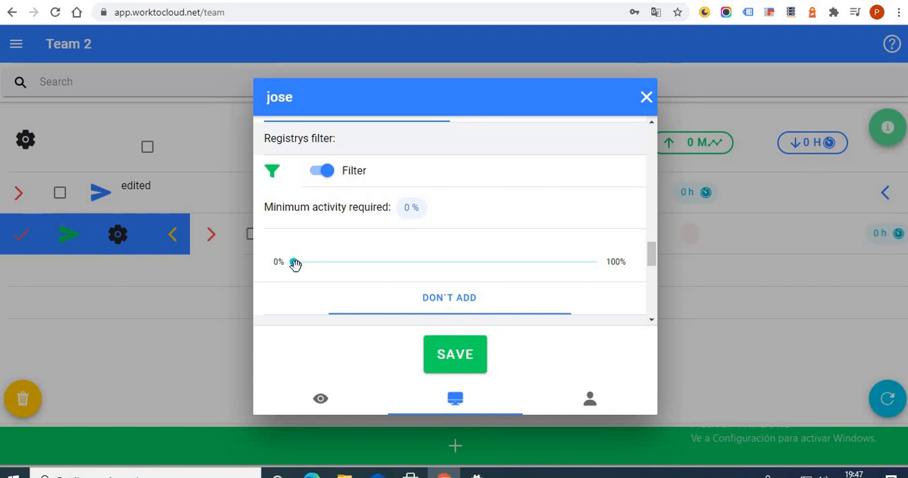
left_click_drag(293, 263, 317, 263)
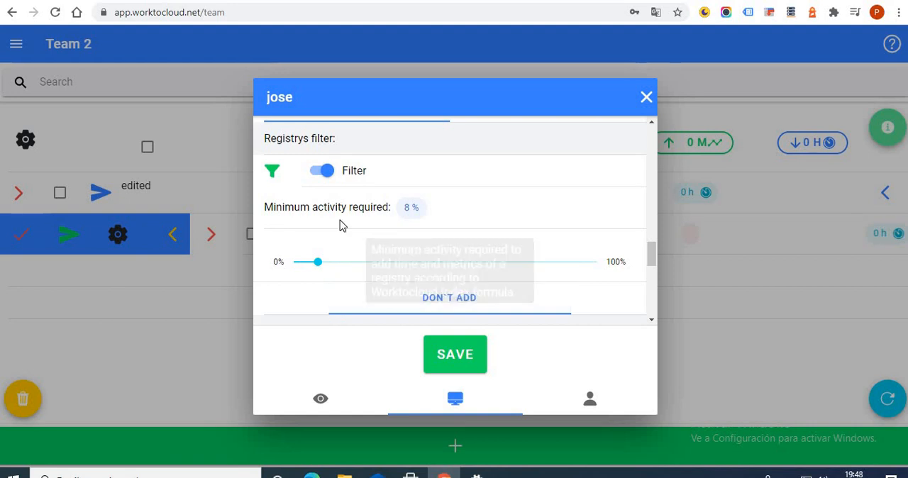
left_click_drag(331, 263, 589, 237)
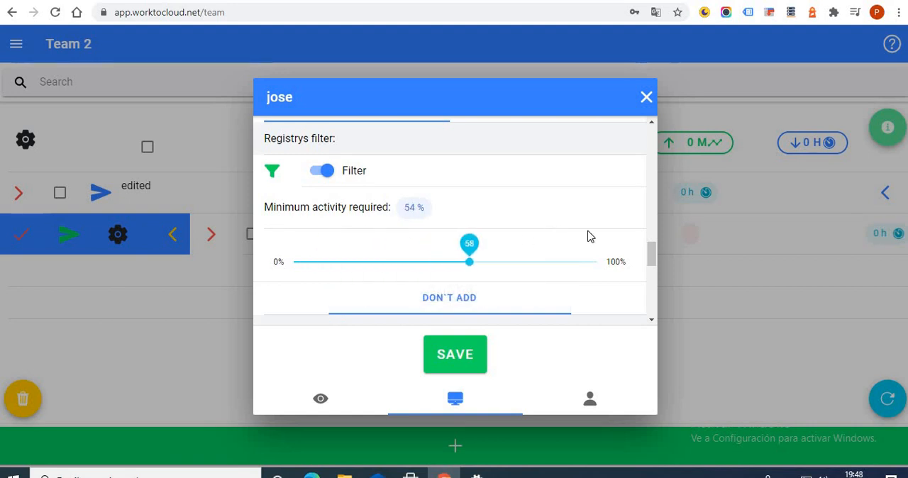
left_click_drag(446, 268, 318, 243)
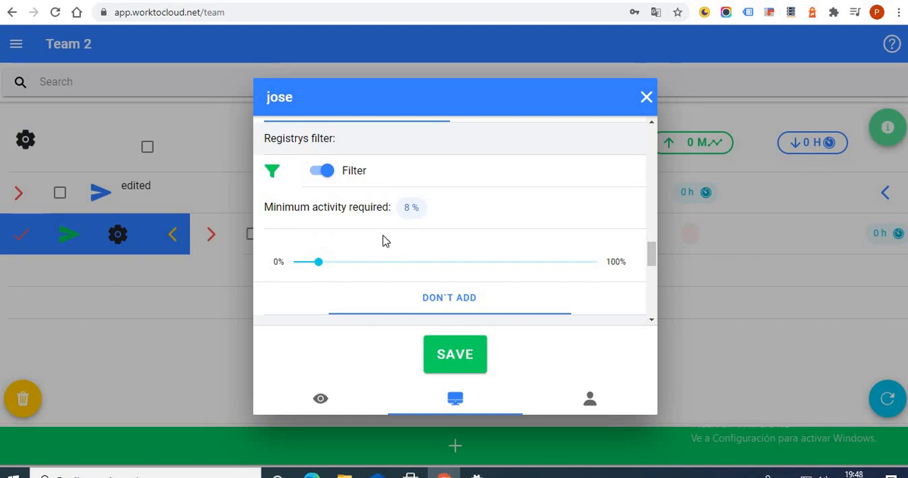
Raise the minimum required activity to 100 % and lower it to roughly a quarter of the range.
left_click_drag(318, 262, 595, 277)
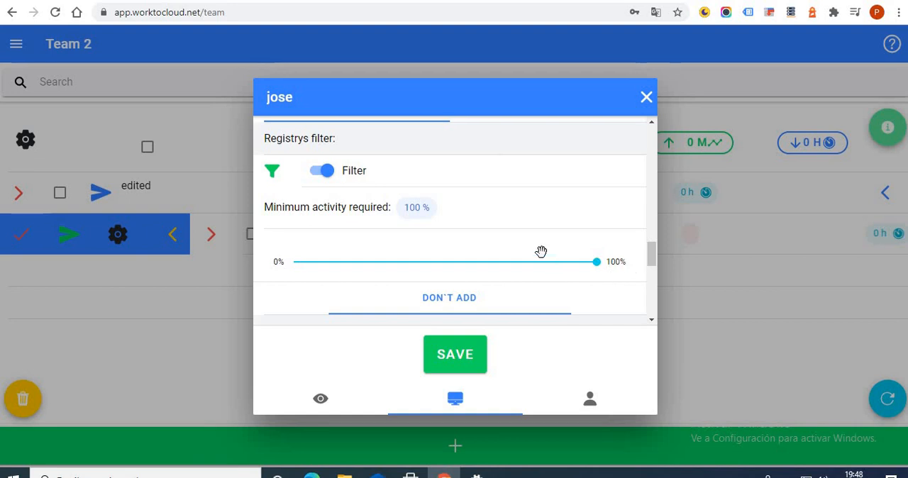
left_click(593, 261)
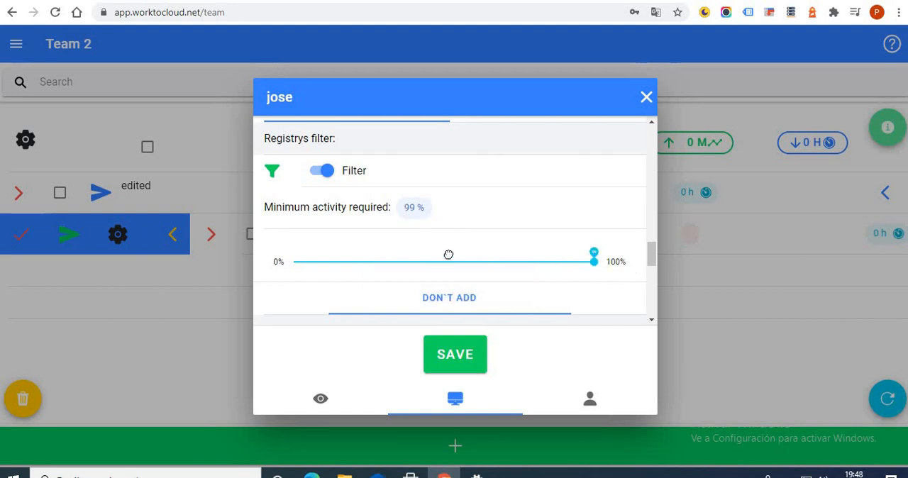
left_click_drag(448, 254, 375, 253)
Examine the mobile settings for geolocation, call registries and automatic comment reset.
scroll(451, 179, "down", 2)
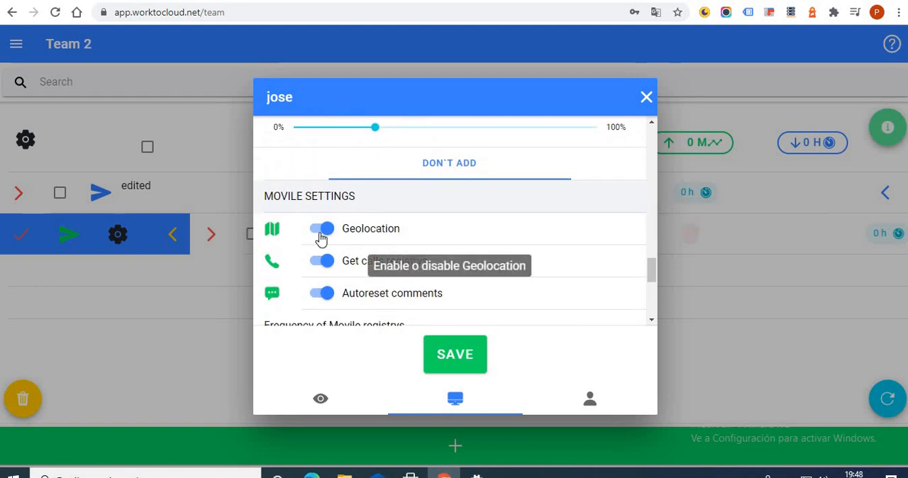
scroll(351, 196, "down", 1)
scroll(326, 205, "up", 1)
scroll(341, 192, "down", 1)
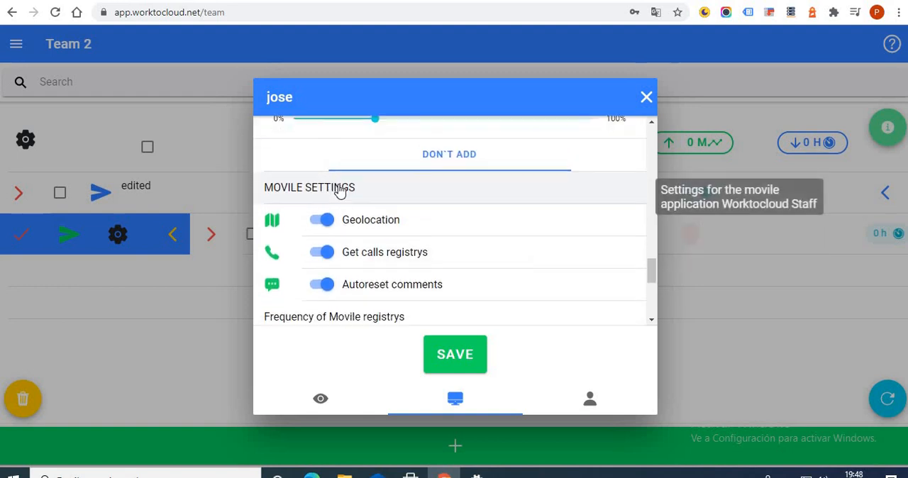
scroll(341, 192, "down", 1)
scroll(480, 211, "up", 1)
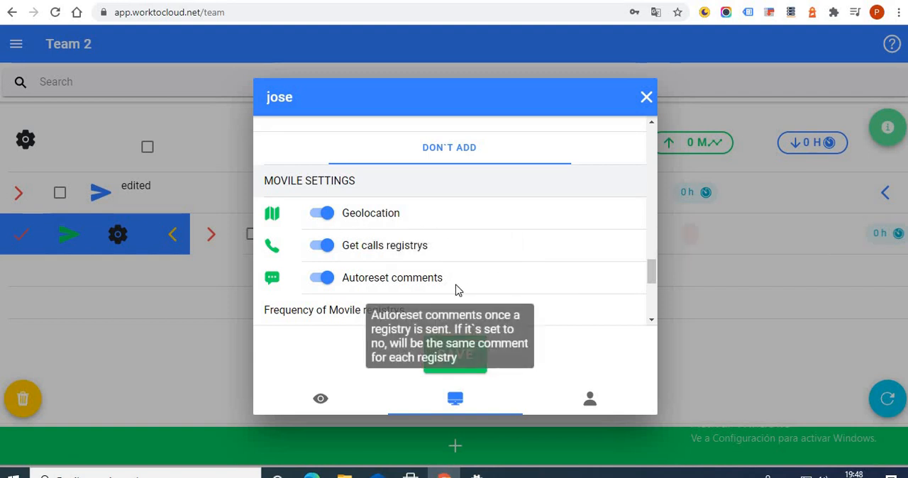
Toggle geolocation off and back on in the mobile settings, and disable the collection of call registries.
left_click(328, 220)
left_click(329, 221)
left_click(325, 219)
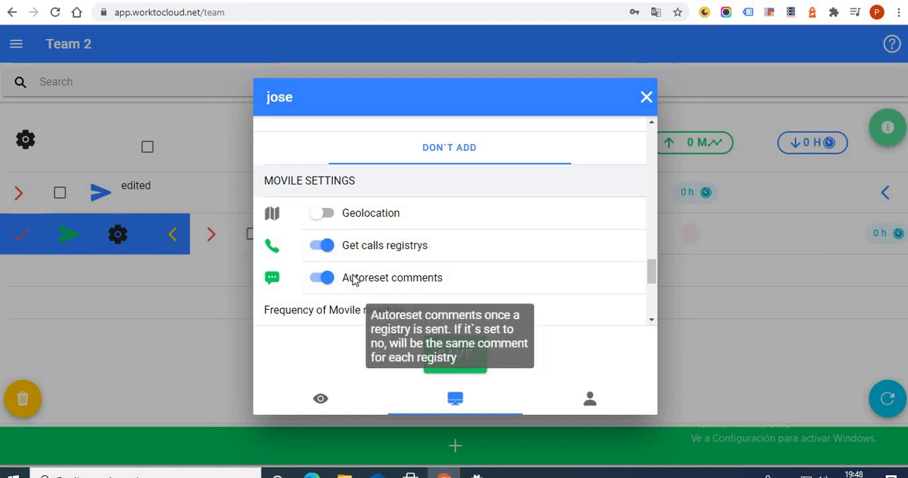
left_click(321, 213)
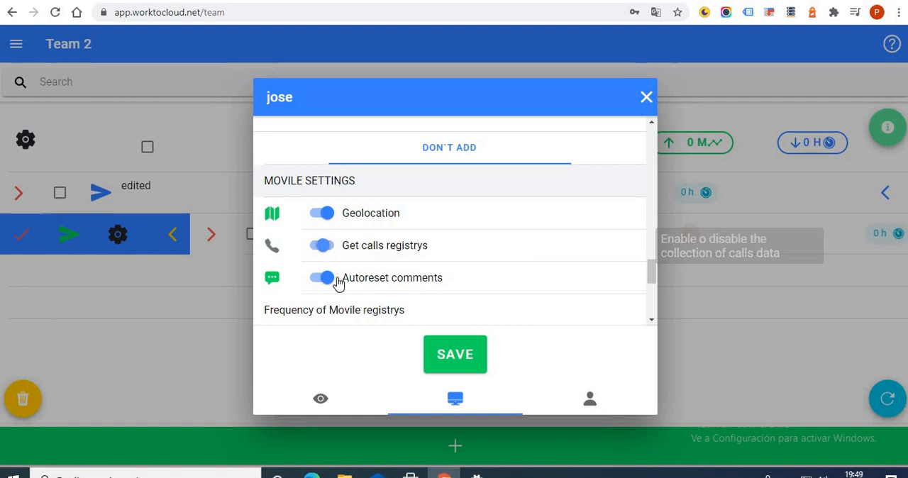
left_click(329, 247)
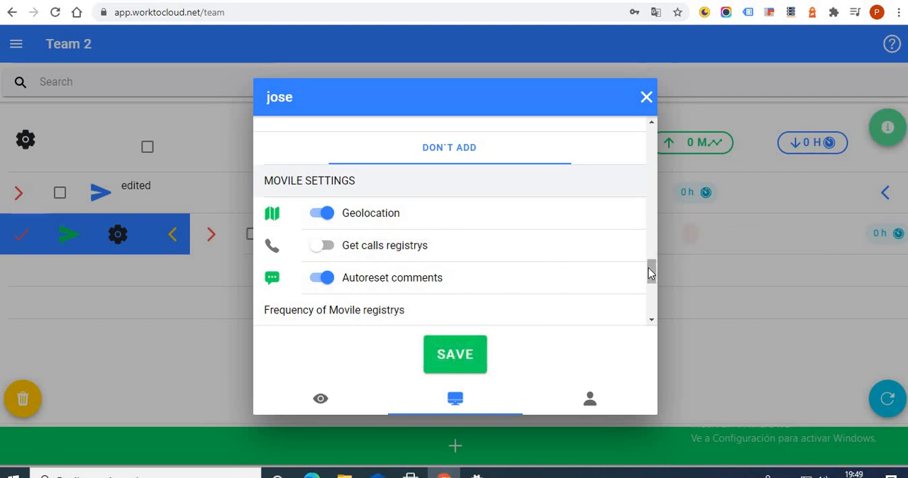
Try the automatic comment reset on and off, and leave it disabled.
scroll(535, 263, "down", 1)
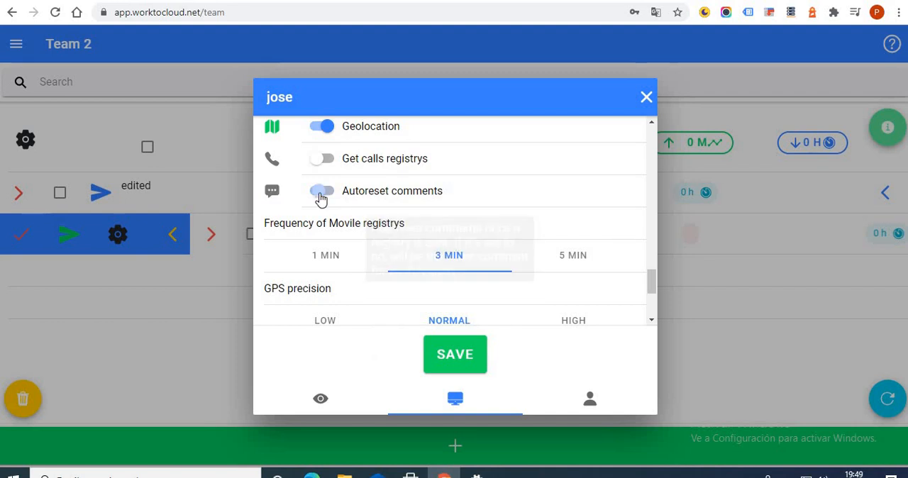
left_click(325, 193)
left_click(325, 193)
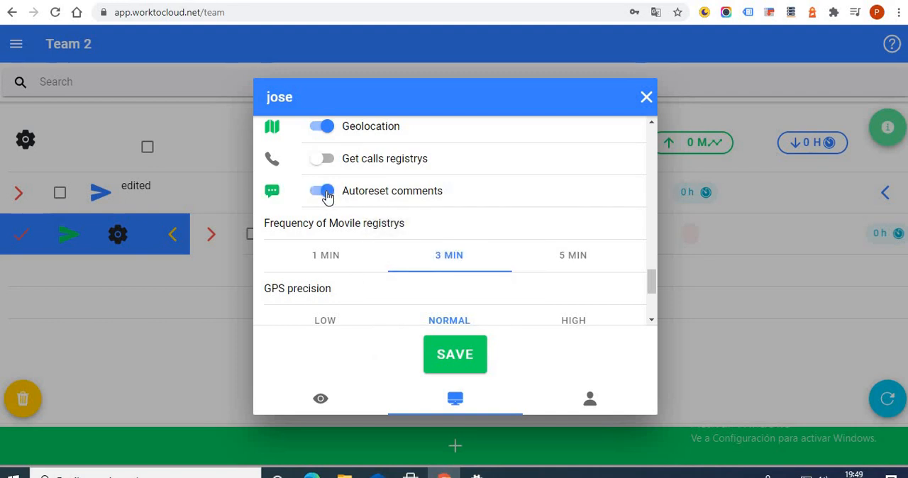
left_click(325, 193)
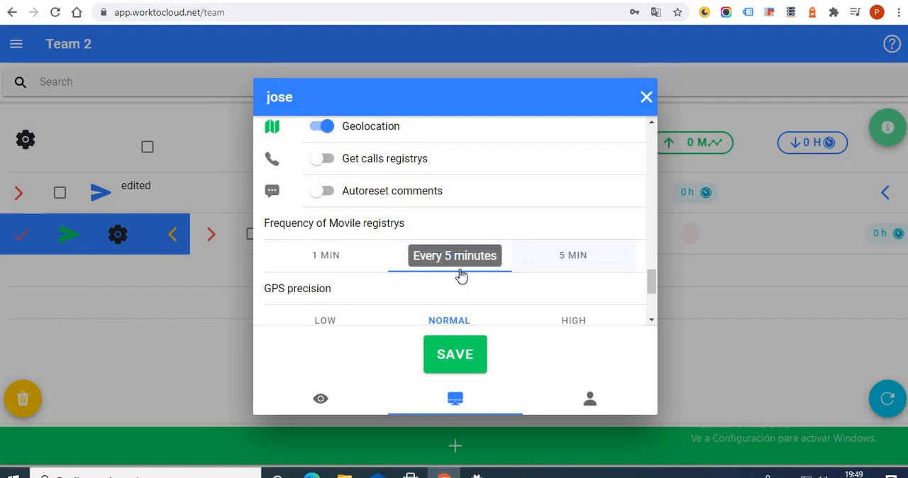
Try mobile registry frequencies of 1 minute and 5 minutes, ending on 5 minutes.
left_click(356, 263)
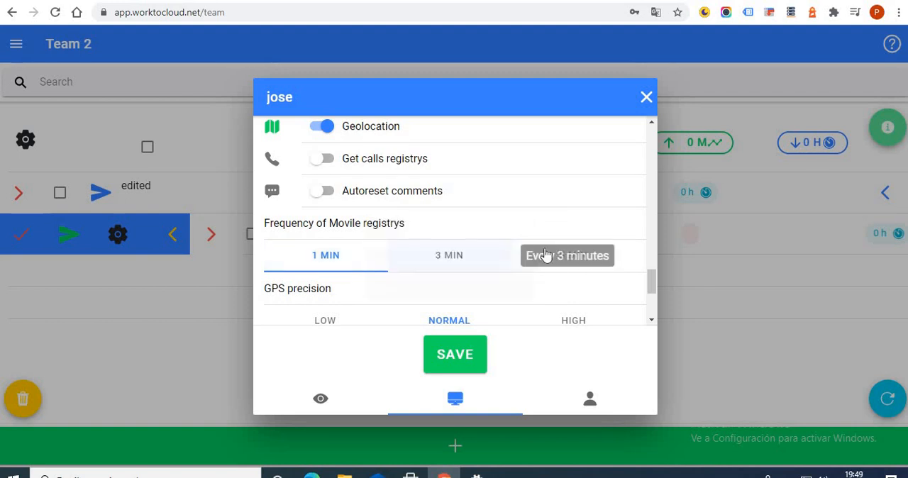
left_click(630, 246)
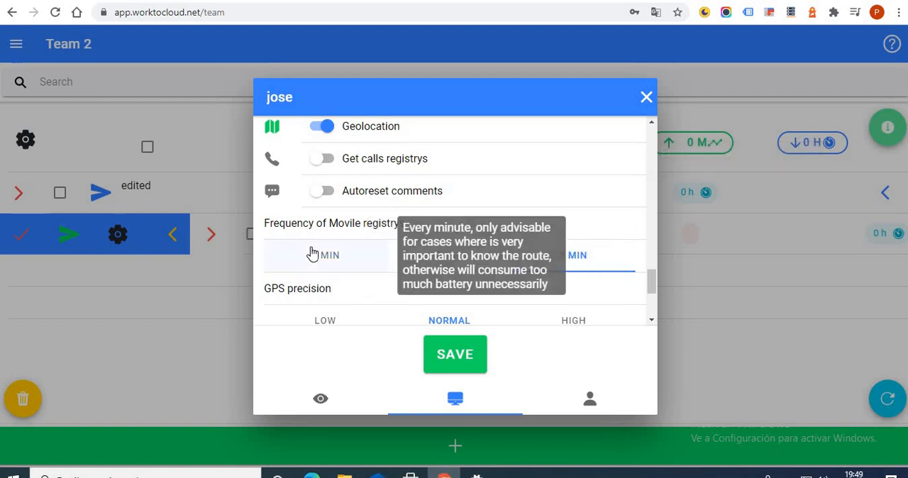
left_click(360, 273)
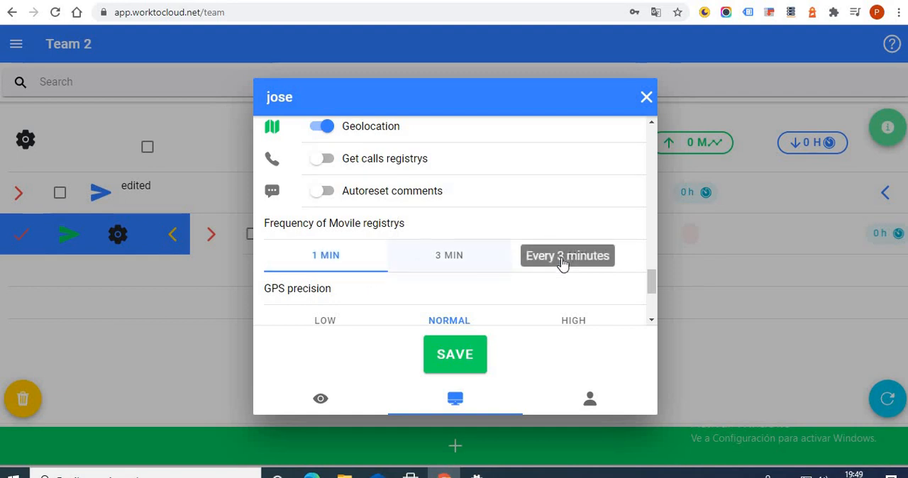
left_click(601, 258)
Try the low and high GPS precision options, and return the precision to low.
scroll(591, 225, "down", 2)
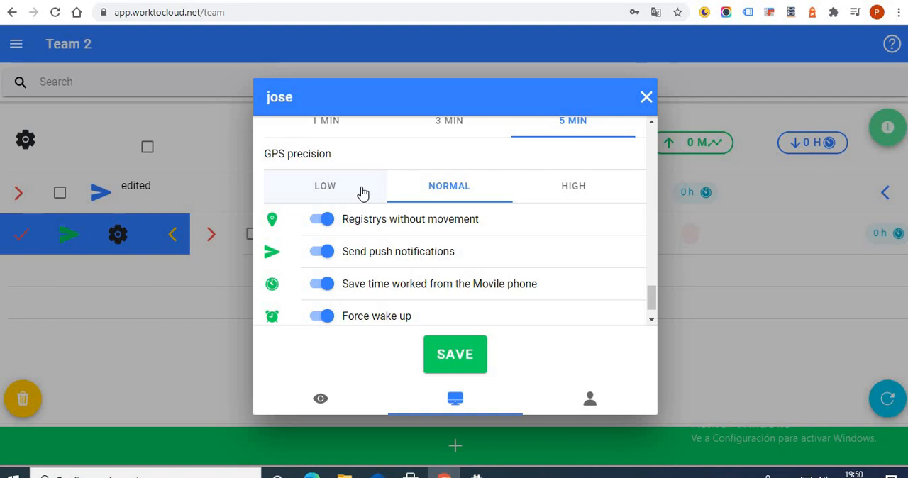
left_click(345, 188)
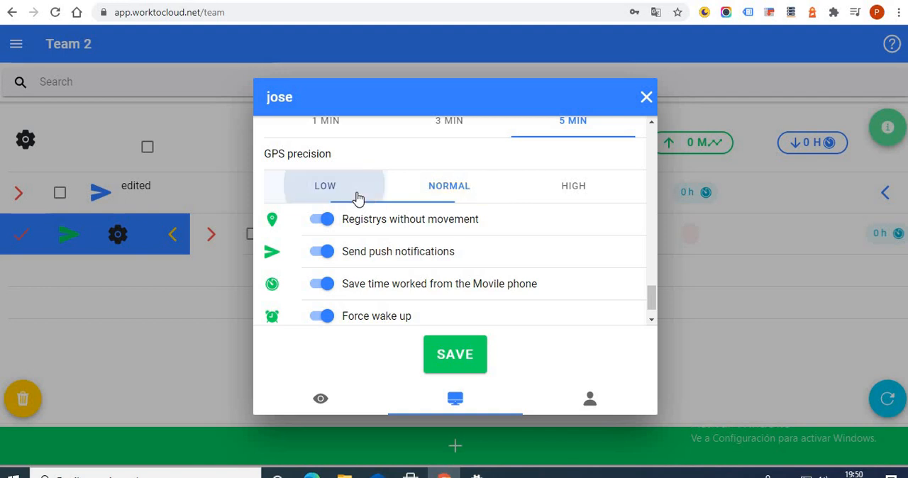
left_click(574, 190)
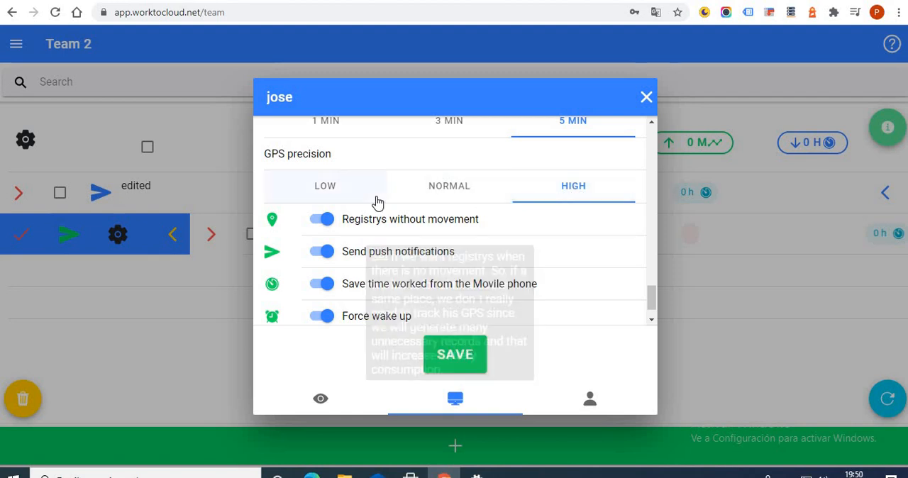
scroll(383, 220, "up", 2)
scroll(341, 222, "down", 1)
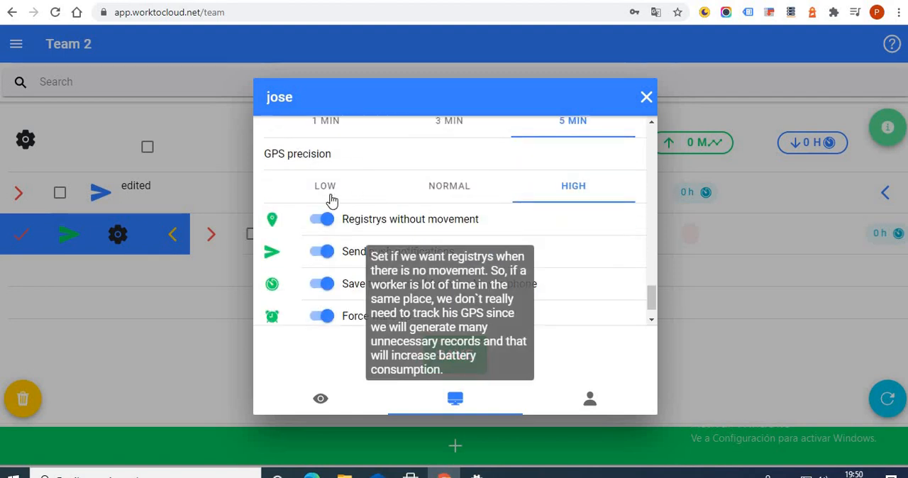
left_click(330, 195)
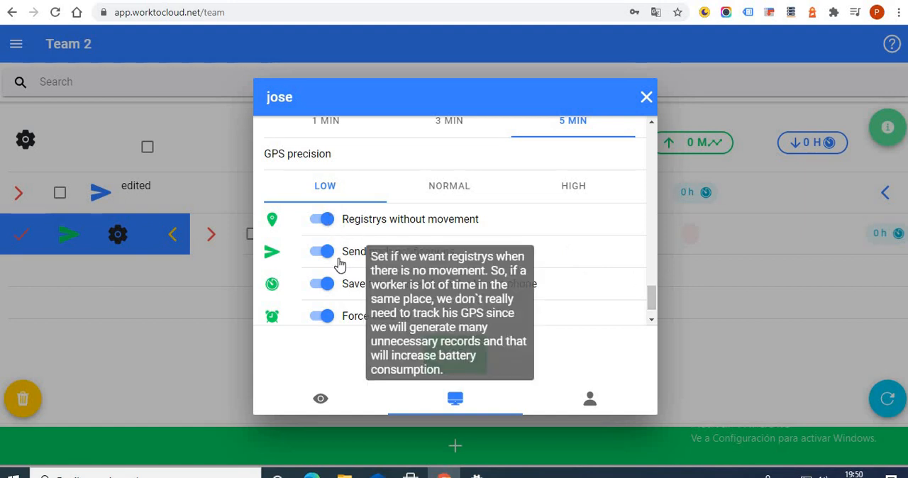
Turn off registries without movement and enable them again.
left_click(323, 219)
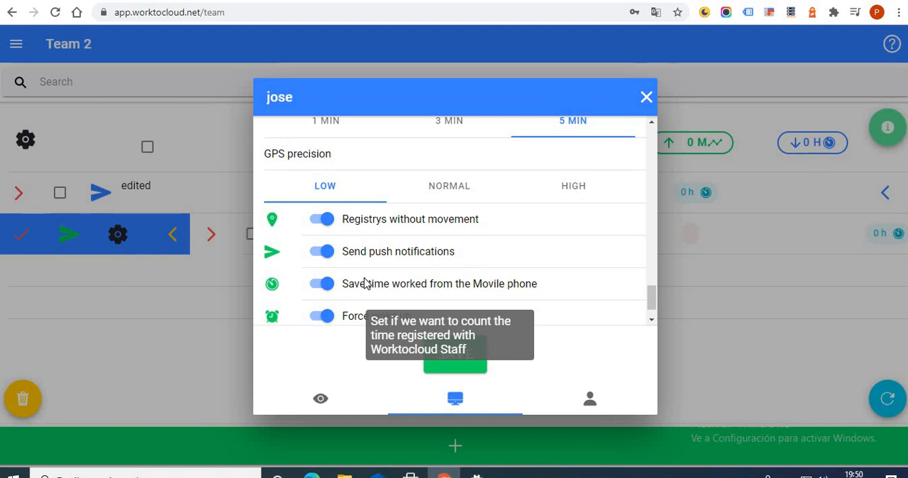
left_click(321, 222)
scroll(355, 241, "up", 1)
scroll(329, 229, "down", 1)
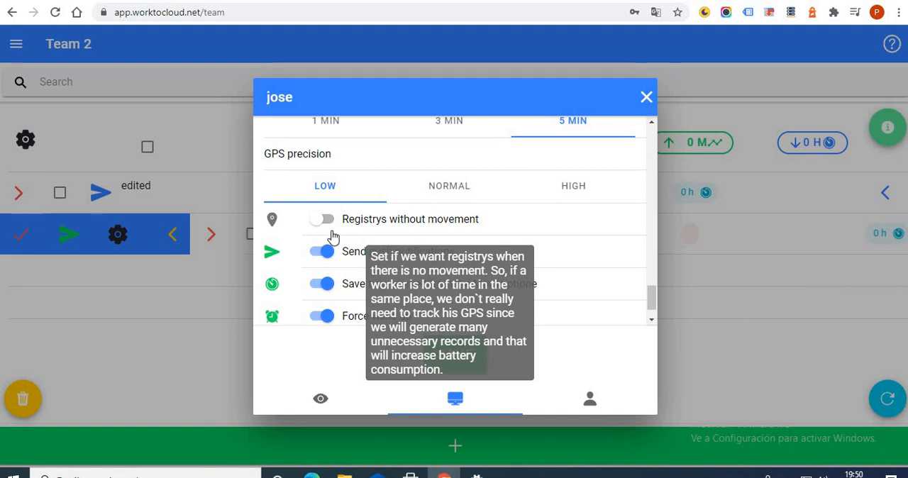
left_click(330, 233)
left_click(329, 231)
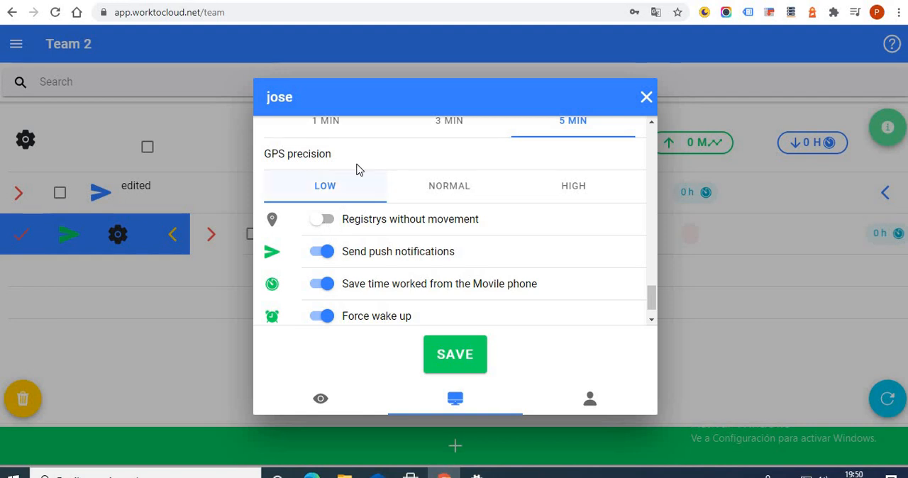
mouse_move(348, 226)
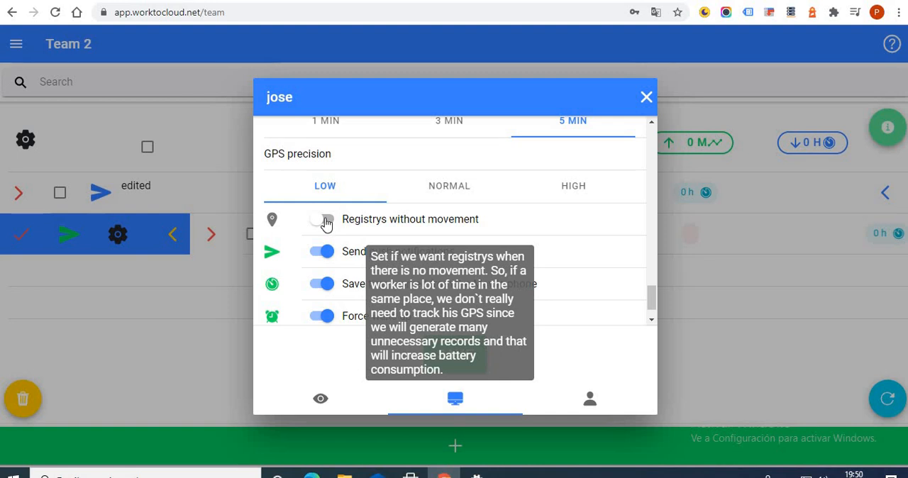
left_click(325, 219)
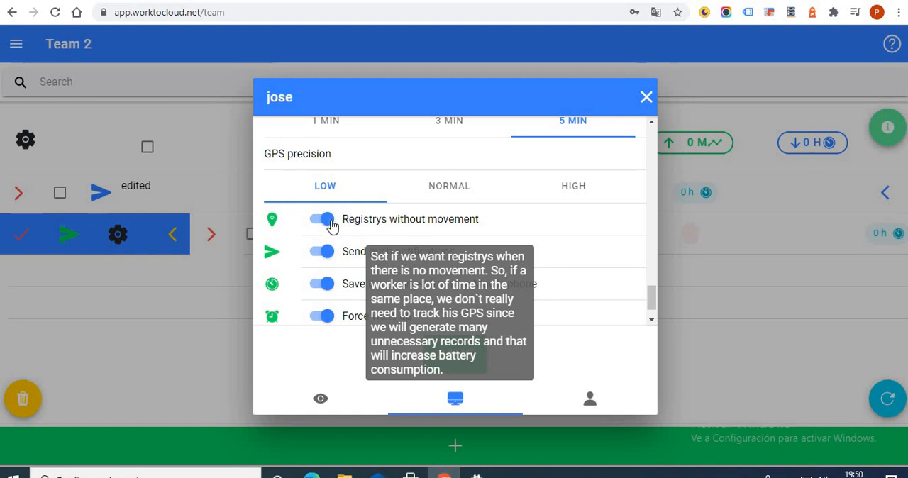
Set the mobile registry frequency to 1 minute, and try high GPS precision before setting it to low.
scroll(350, 226, "up", 2)
scroll(470, 219, "down", 1)
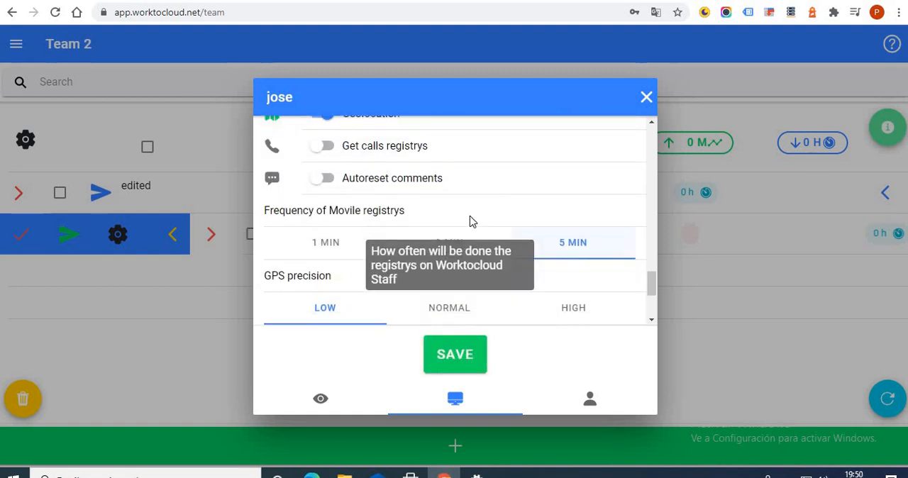
left_click(325, 188)
left_click(568, 257)
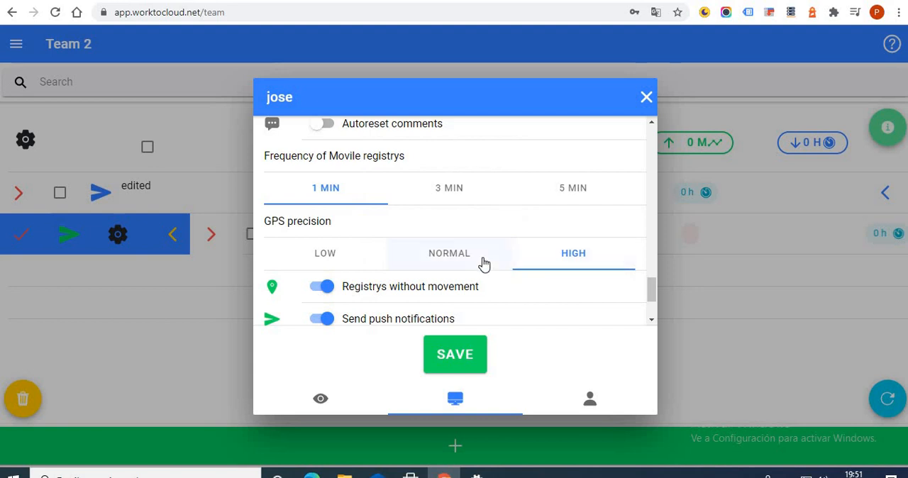
scroll(361, 282, "down", 1)
left_click(355, 190)
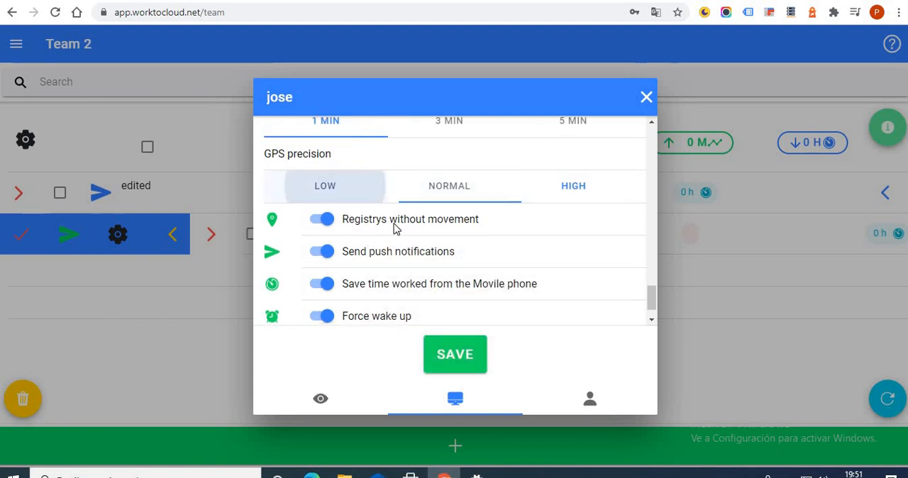
Toggle push notifications off and back on, and disable saving time worked from the mobile phone.
scroll(554, 211, "up", 1)
scroll(333, 248, "down", 2)
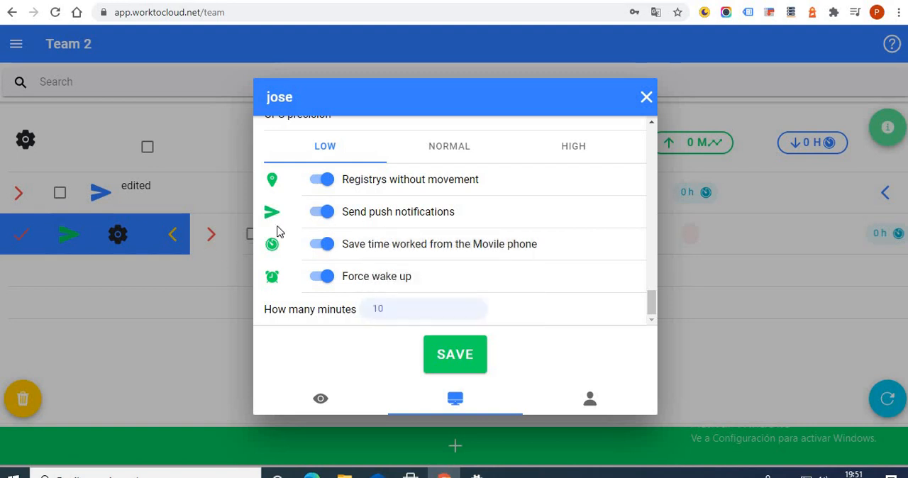
left_click(325, 210)
left_click(324, 211)
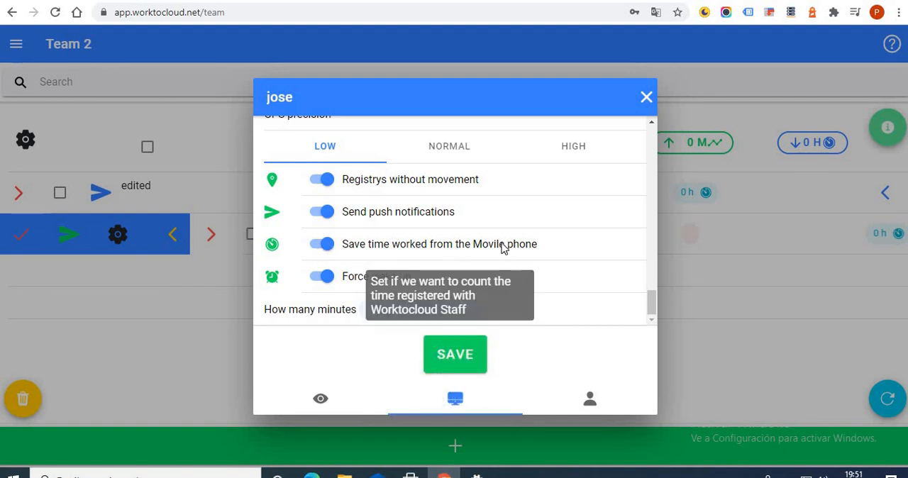
left_click(327, 249)
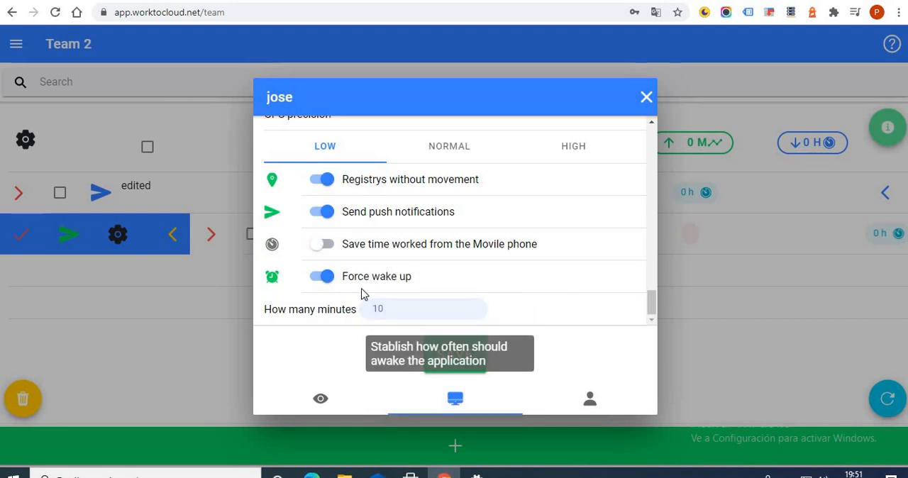
Keep the forced wake-up enabled and clear the number of minutes for its interval.
left_click(323, 277)
left_click(326, 311)
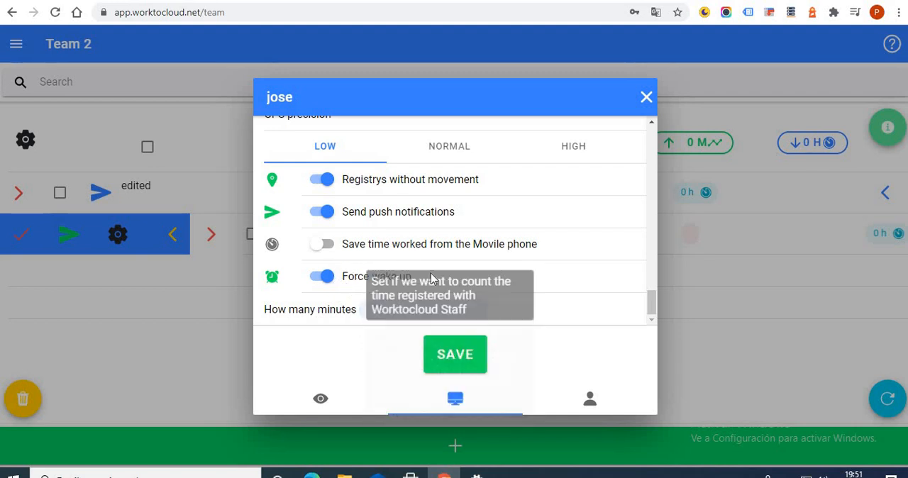
left_click(395, 308)
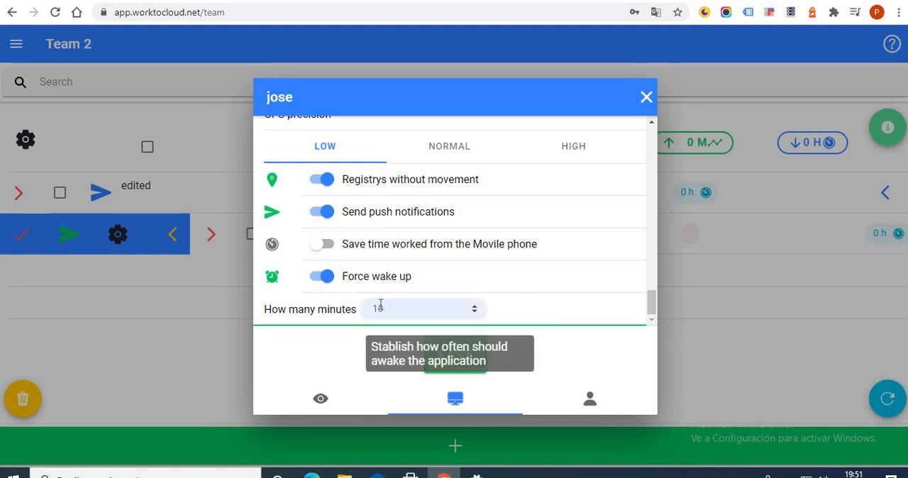
left_click_drag(380, 303, 317, 301)
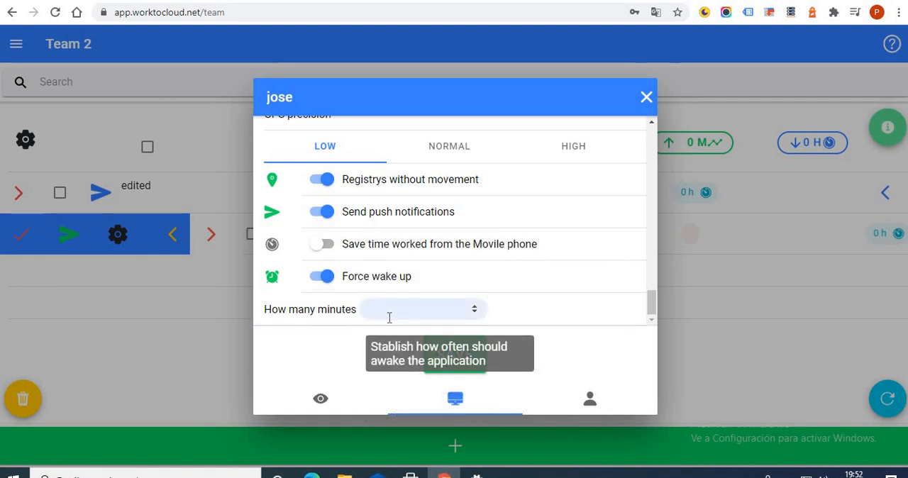
left_click(390, 316)
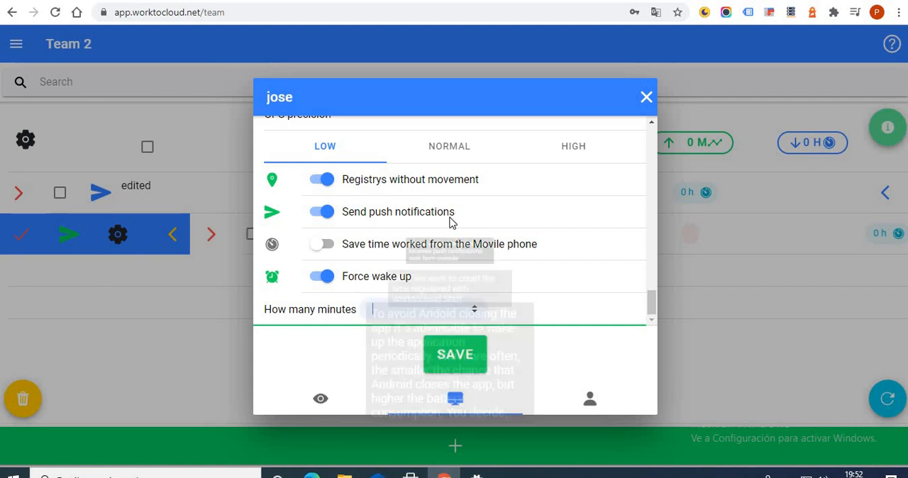
Disable the collection of processes and toggle the activity registries in the worker settings.
scroll(451, 223, "up", 3)
scroll(449, 223, "up", 10)
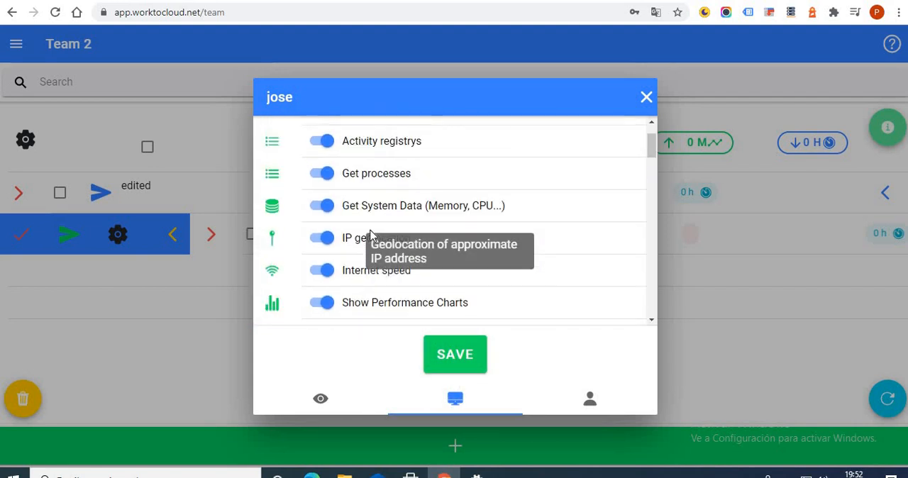
left_click(323, 228)
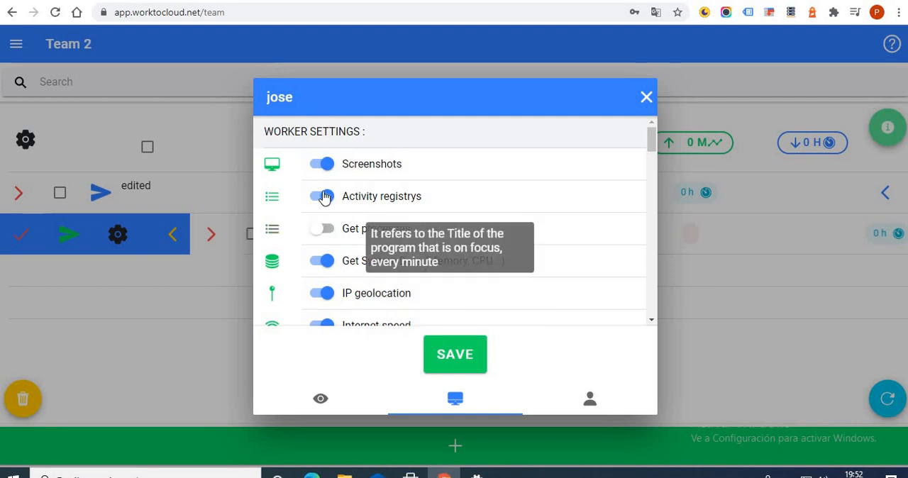
left_click(323, 196)
Open the team member's schedule settings and toggle remote control (Play/Stop), leaving it allowed.
left_click(585, 398)
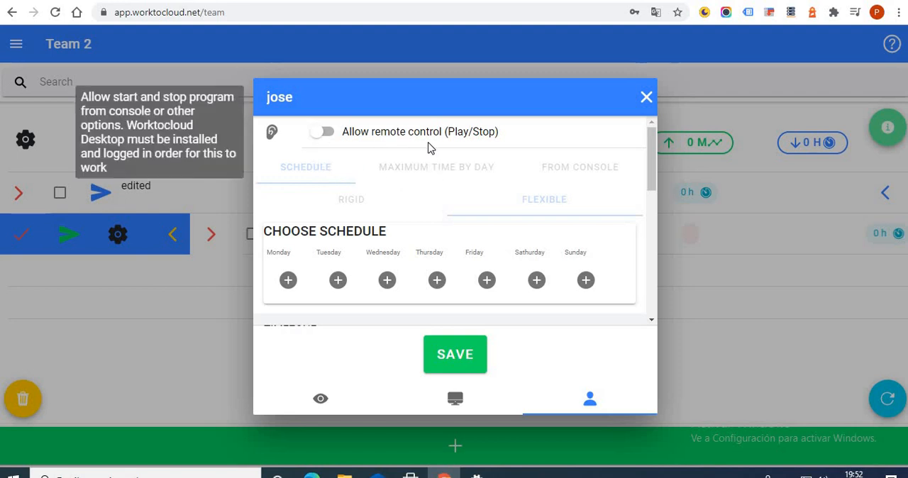
left_click(348, 144)
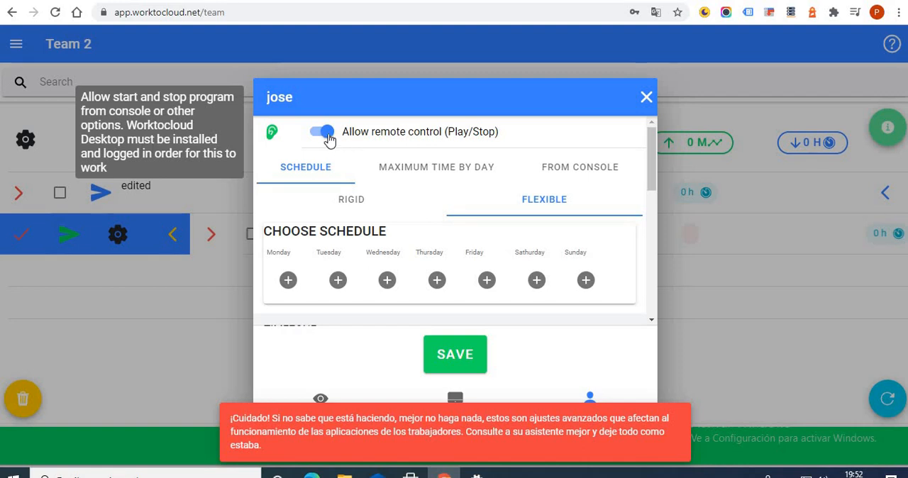
left_click(330, 142)
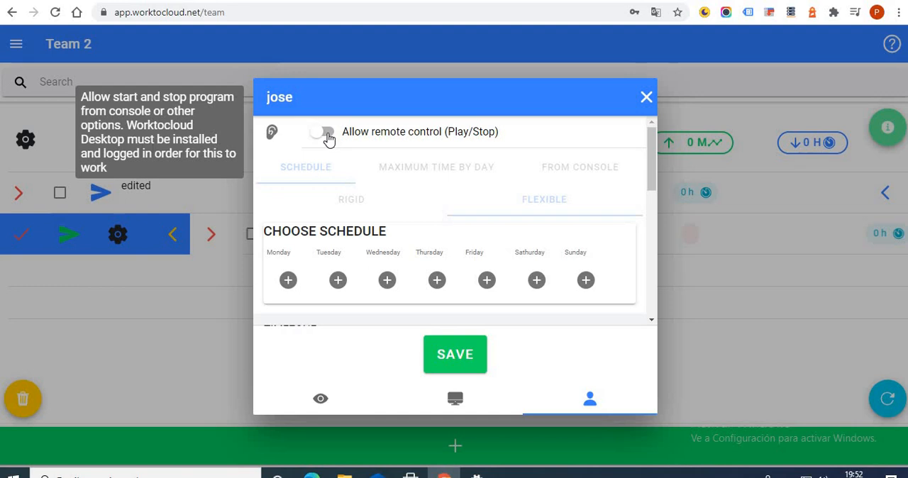
left_click(327, 134)
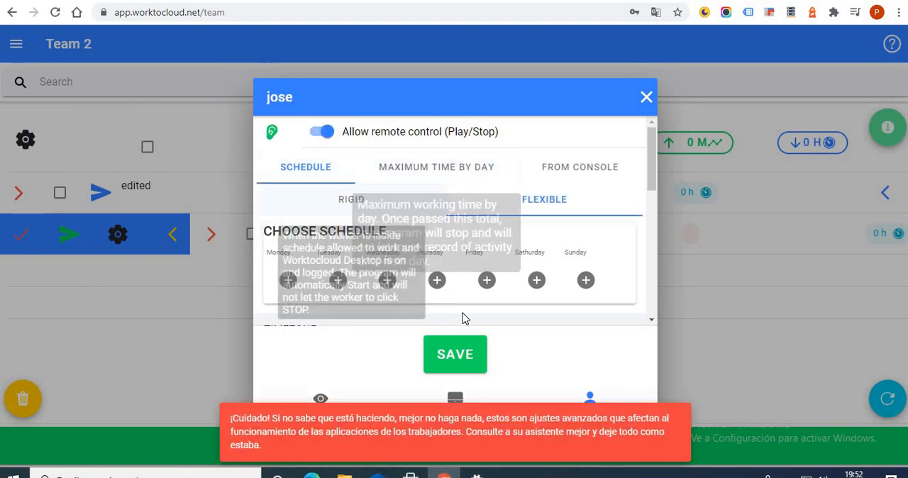
left_click(141, 472)
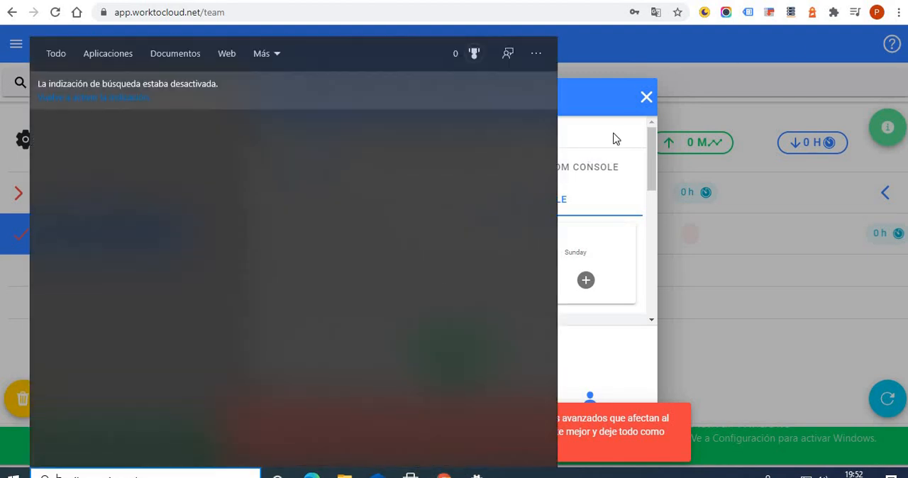
Search Windows for "worktocloud desktop" and return to the team member's schedule settings in the browser.
left_click(773, 31)
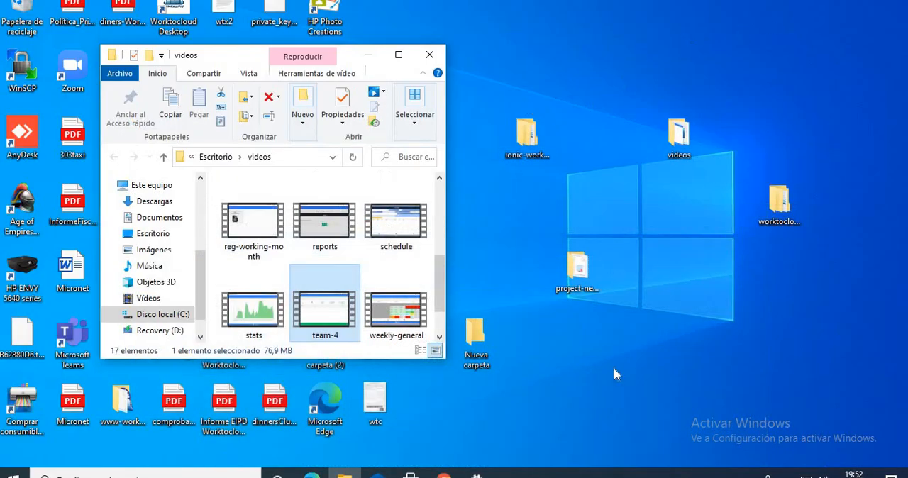
left_click(444, 474)
left_click(58, 476)
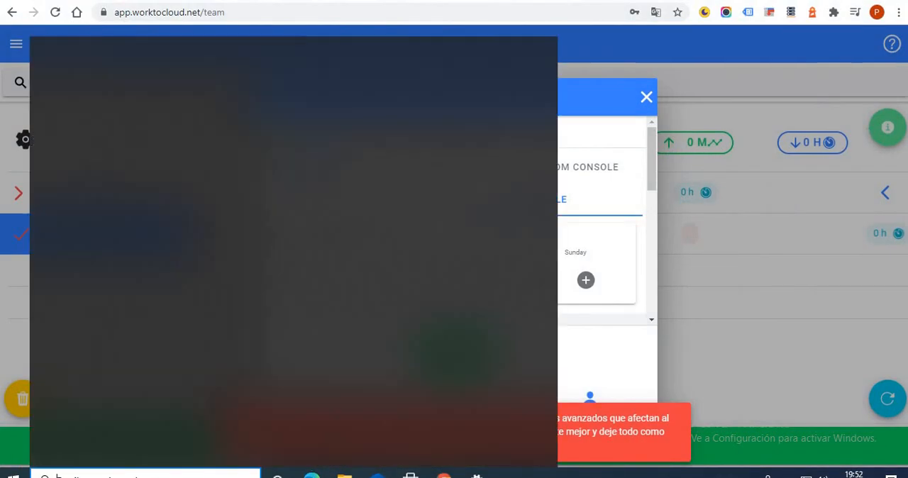
type("workto")
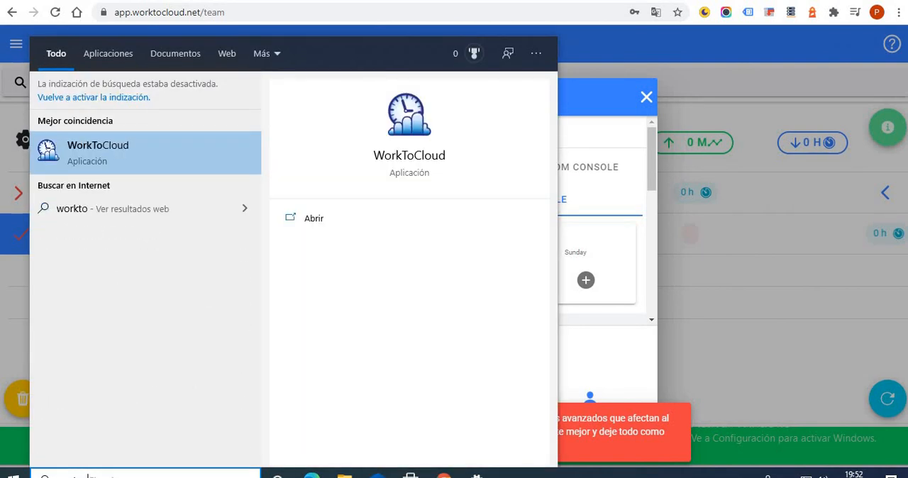
type("cloud deskto")
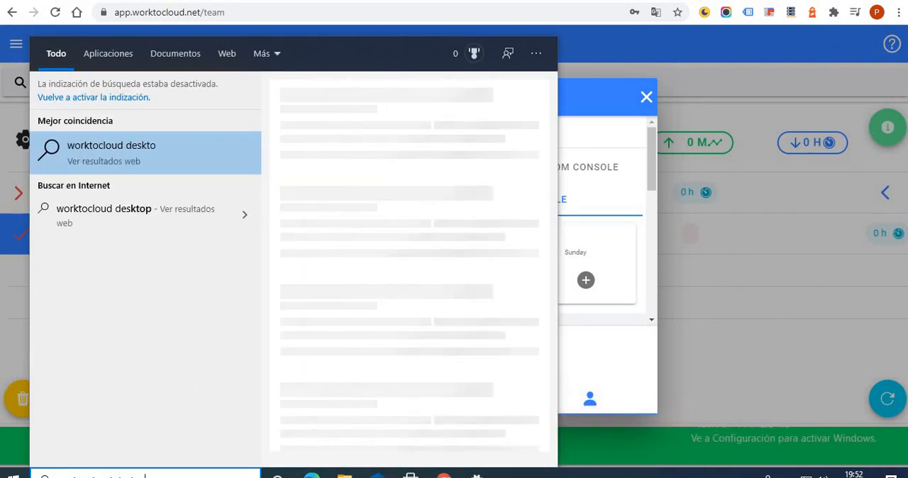
type("p")
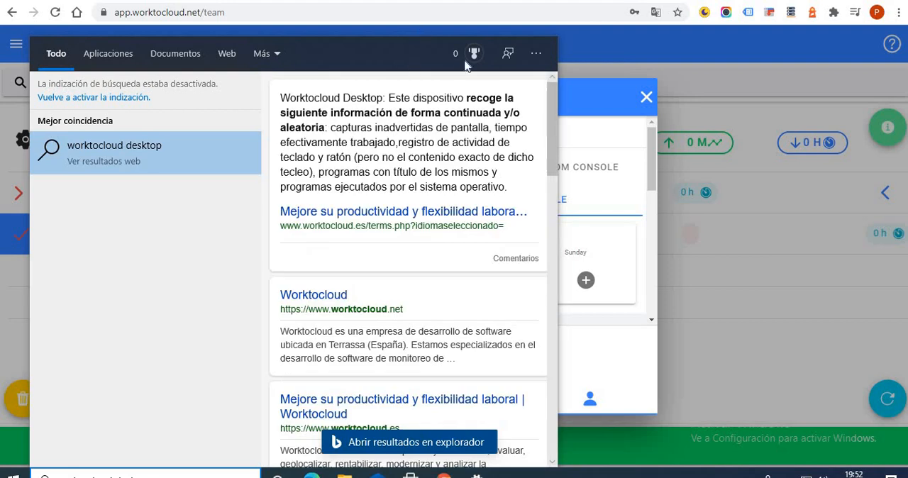
left_click(744, 382)
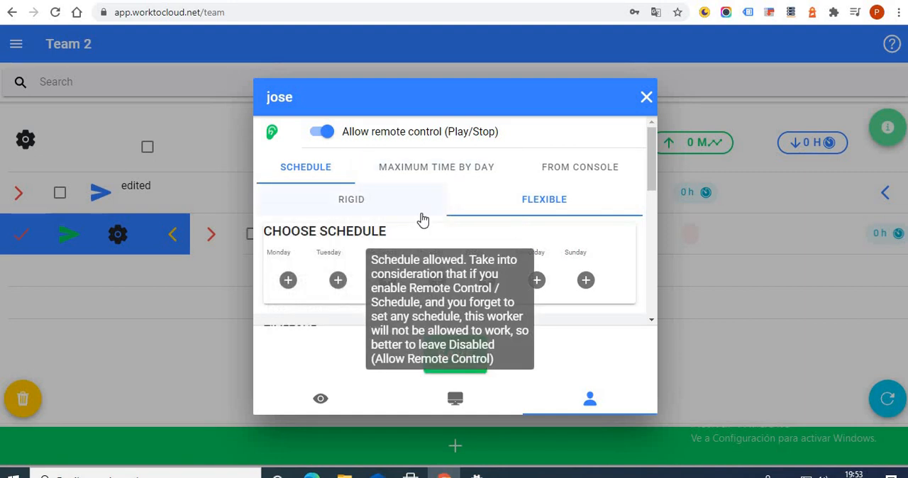
scroll(539, 239, "down", 5)
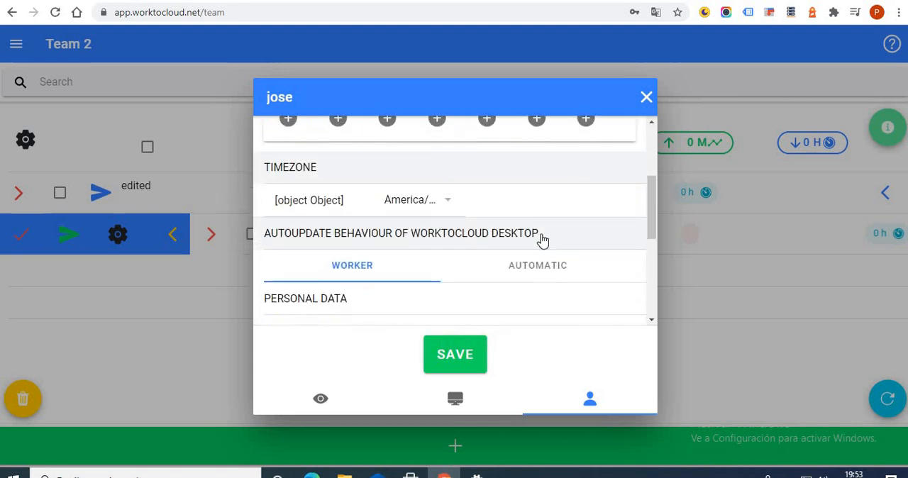
scroll(524, 249, "up", 3)
scroll(523, 248, "up", 4)
scroll(524, 248, "down", 1)
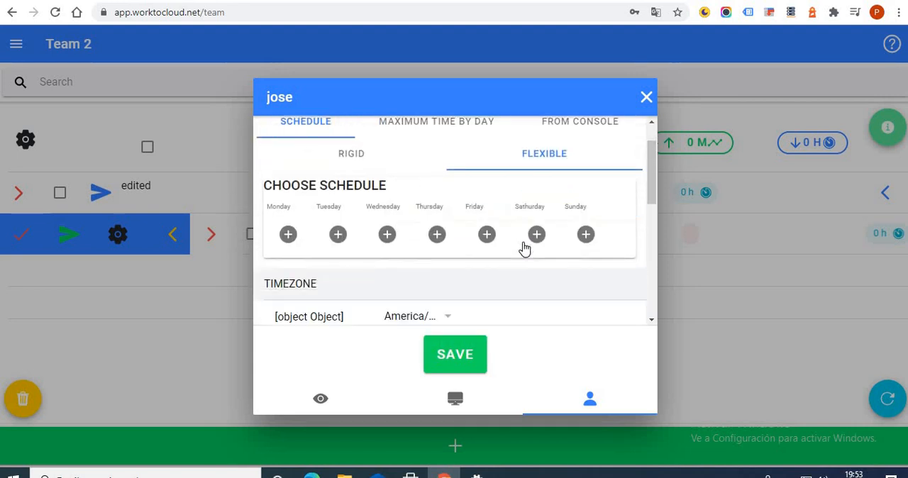
scroll(523, 249, "up", 1)
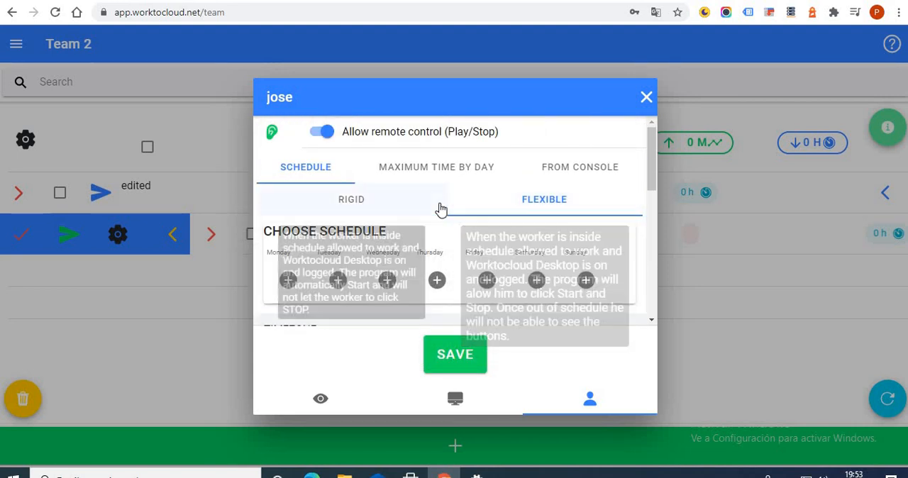